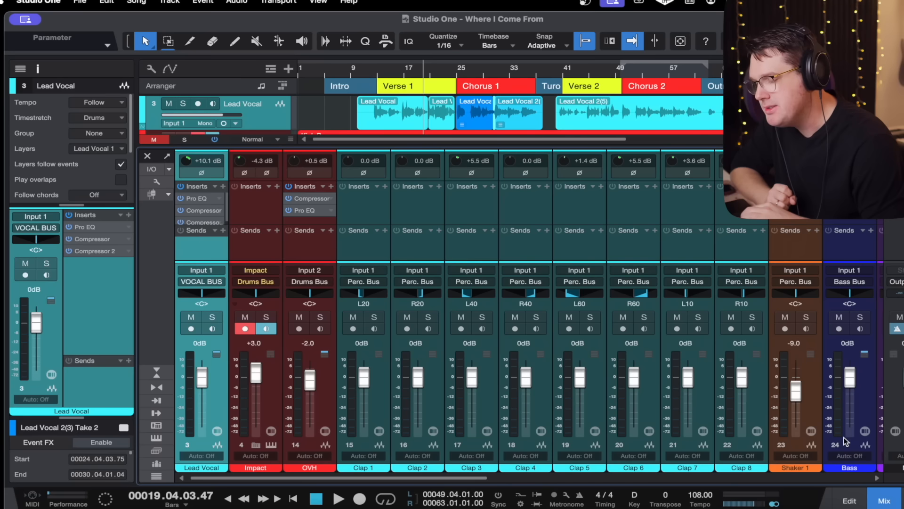
Enlarge the inserts area of the mixer channels to fit all three Lead Vocal inserts above the sends.
{"action": "left_click", "coordinate": [884, 502]}
{"action": "left_click", "coordinate": [883, 502]}
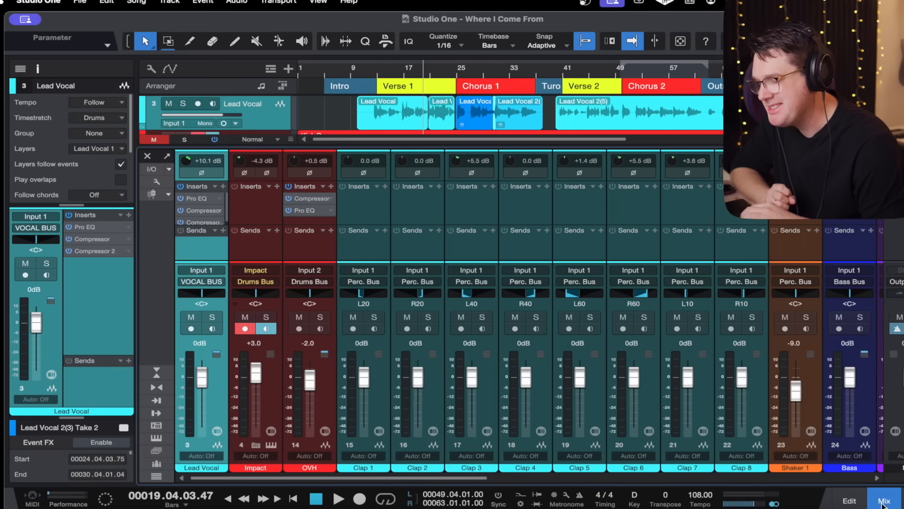
{"action": "mouse_move", "coordinate": [407, 259]}
{"action": "left_mouse_down"}
{"action": "mouse_move", "coordinate": [408, 239]}
{"action": "mouse_move", "coordinate": [404, 270]}
{"action": "left_mouse_up"}
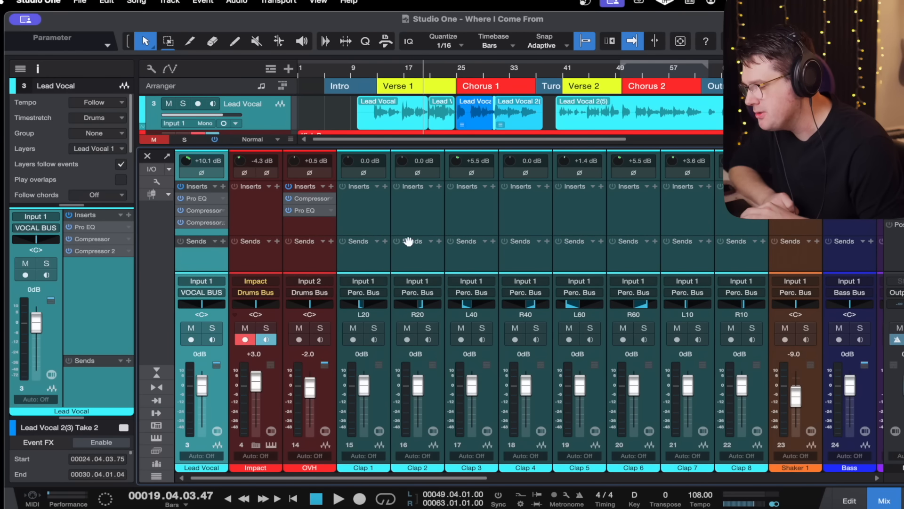
{"action": "mouse_move", "coordinate": [406, 236]}
{"action": "left_mouse_down"}
{"action": "mouse_move", "coordinate": [406, 223]}
{"action": "mouse_move", "coordinate": [402, 233]}
{"action": "left_mouse_up"}
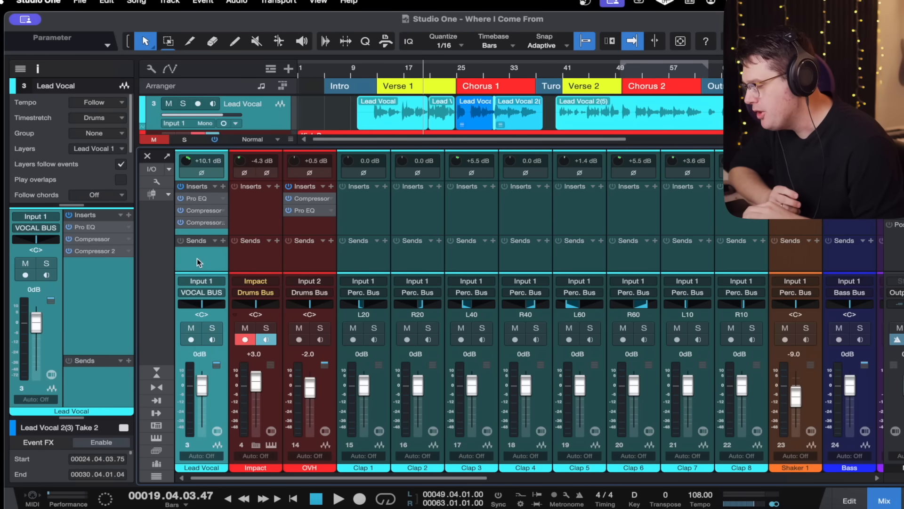
Add an FX channel to the mixer and route its output to MIX BUS.
{"action": "right_click", "coordinate": [197, 260]}
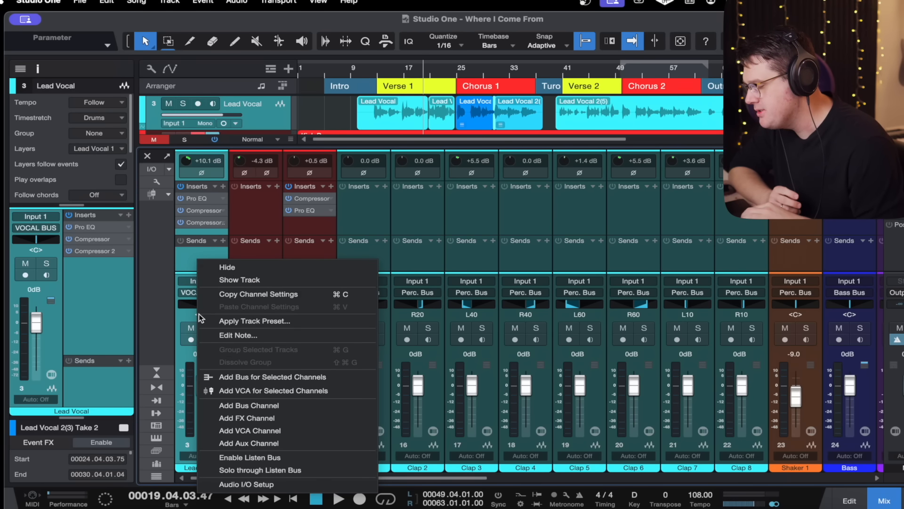
{"action": "left_click", "coordinate": [217, 419]}
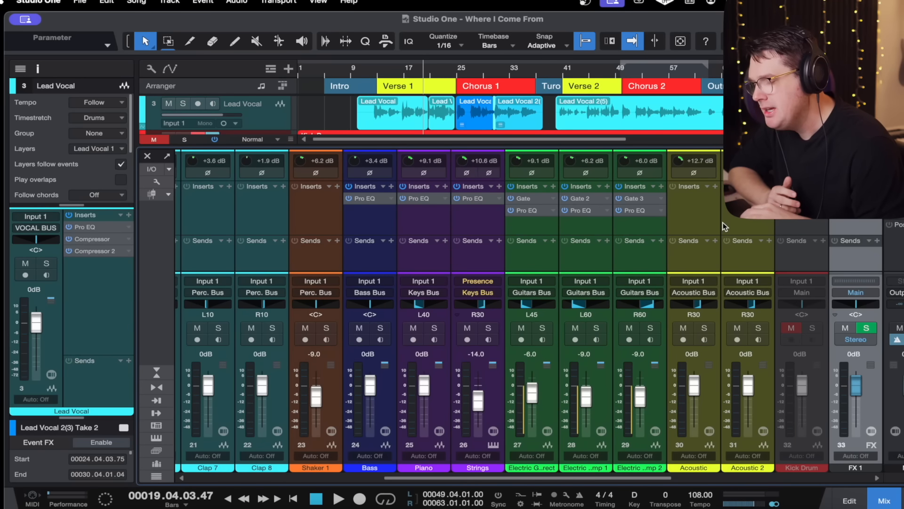
{"action": "scroll", "coordinate": [777, 225], "scroll_direction": "right", "scroll_amount": 5}
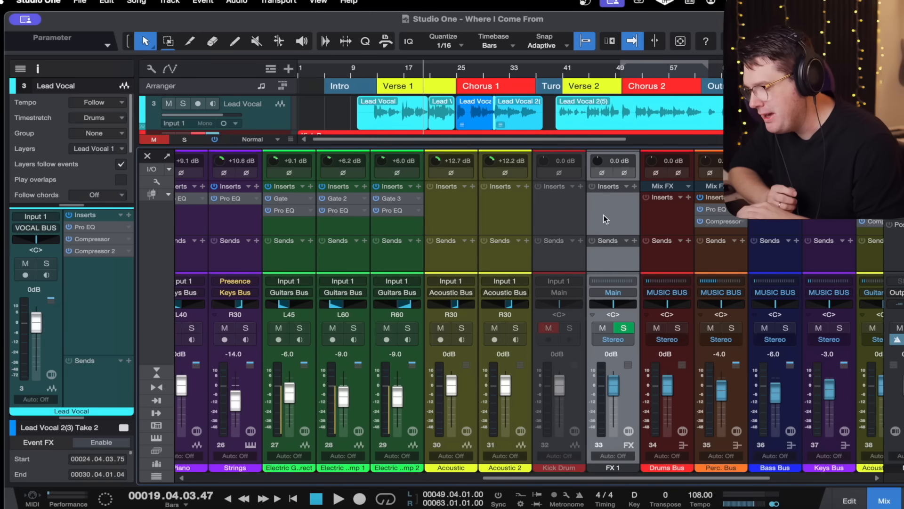
{"action": "left_click", "coordinate": [615, 292]}
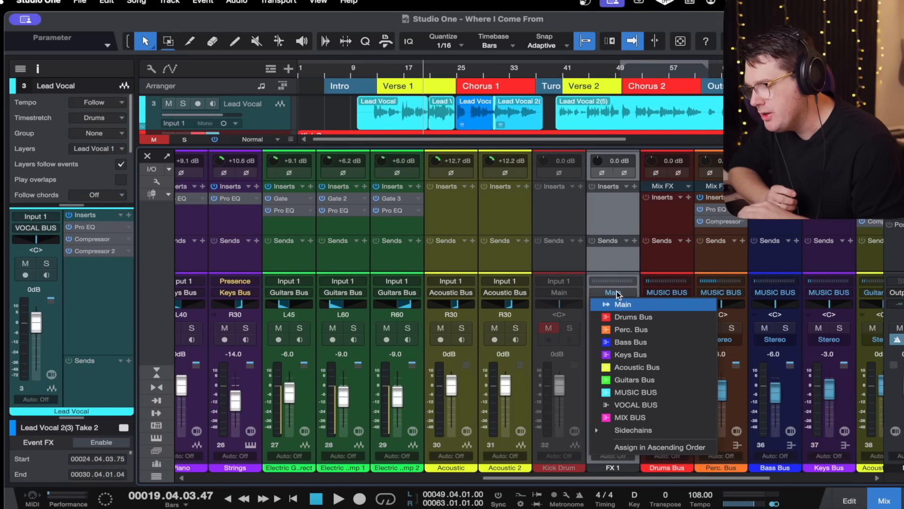
{"action": "left_click", "coordinate": [645, 416]}
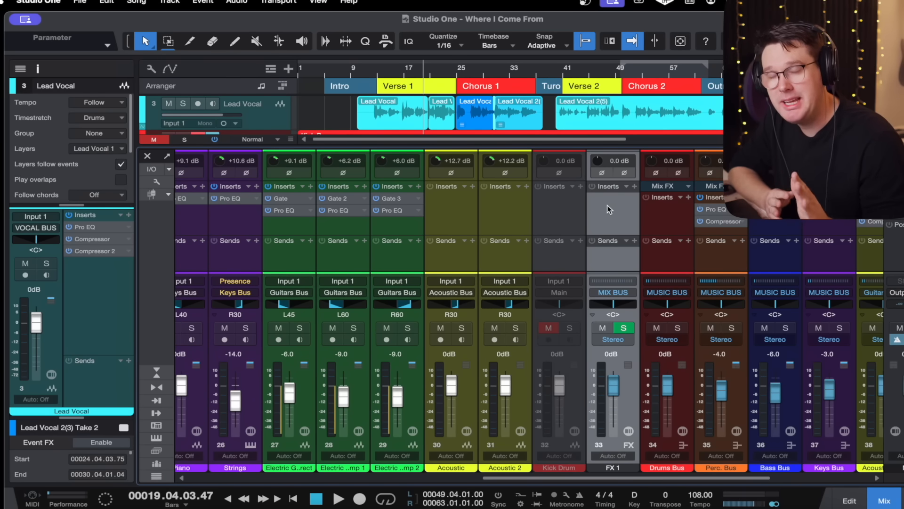
Add a send from the Lead Vocal channel to FX 1.
{"action": "scroll", "coordinate": [607, 209], "scroll_direction": "left", "scroll_amount": 5}
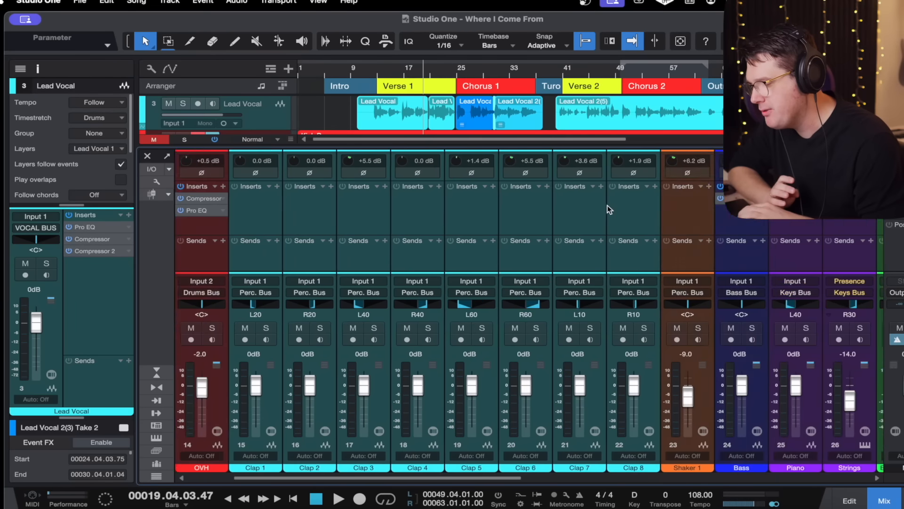
{"action": "scroll", "coordinate": [607, 205], "scroll_direction": "left", "scroll_amount": 3}
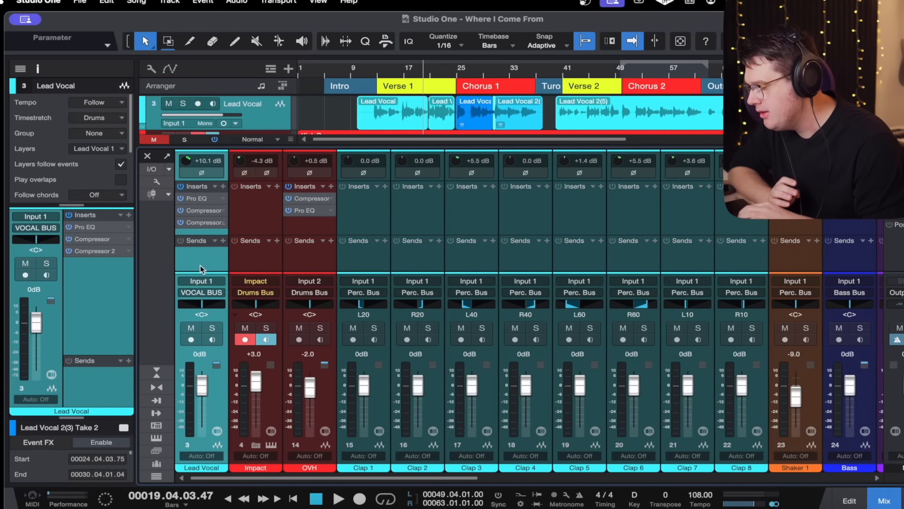
{"action": "left_click", "coordinate": [222, 241]}
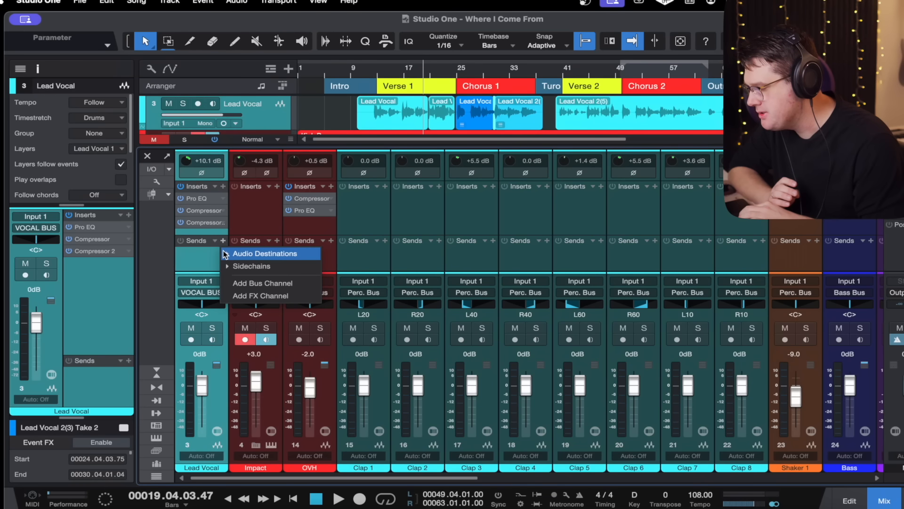
{"action": "left_click", "coordinate": [225, 254]}
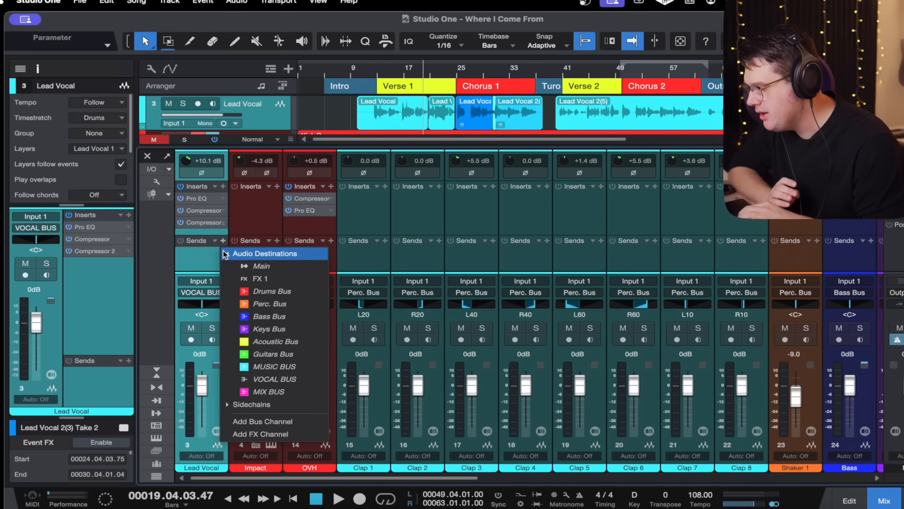
{"action": "left_click", "coordinate": [229, 277]}
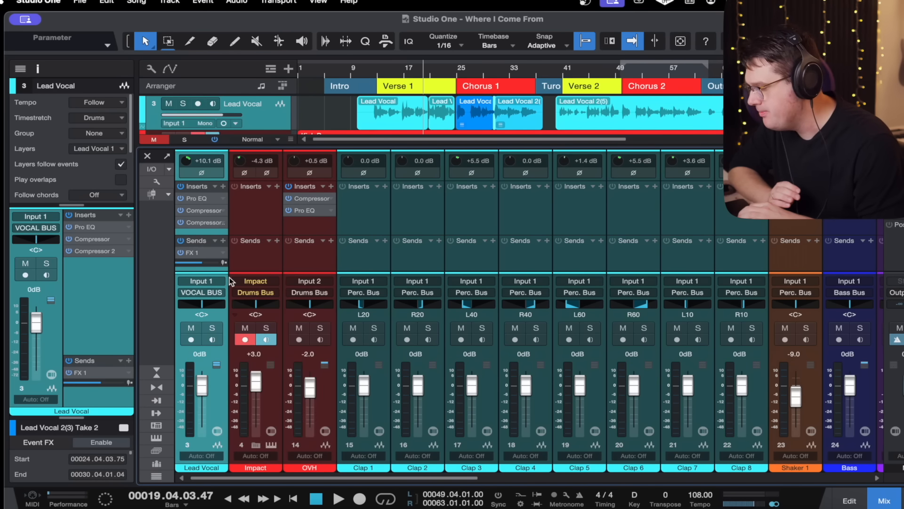
Select all channels from Impact through Acoustic 2 and add a send to FX 1 on all of them.
{"action": "left_click", "coordinate": [252, 259]}
{"action": "scroll", "coordinate": [251, 260], "scroll_direction": "right", "scroll_amount": 10}
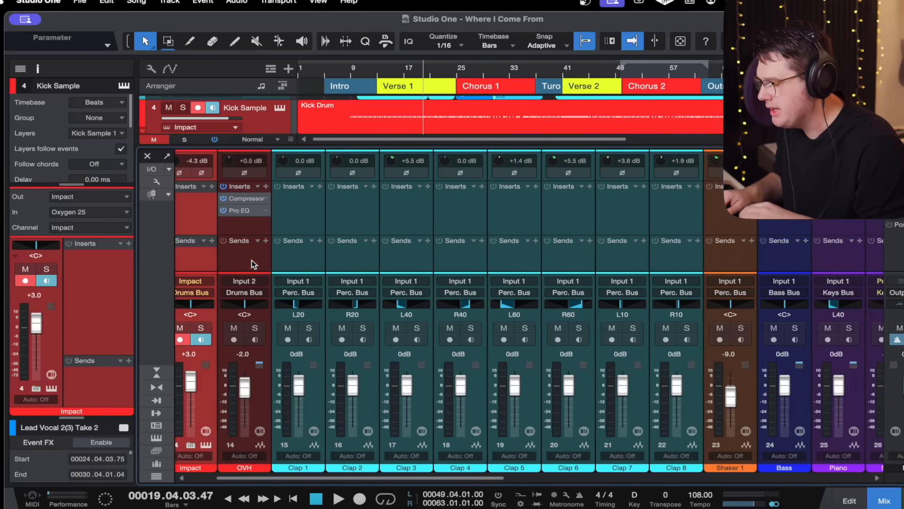
{"action": "scroll", "coordinate": [252, 260], "scroll_direction": "right", "scroll_amount": 3}
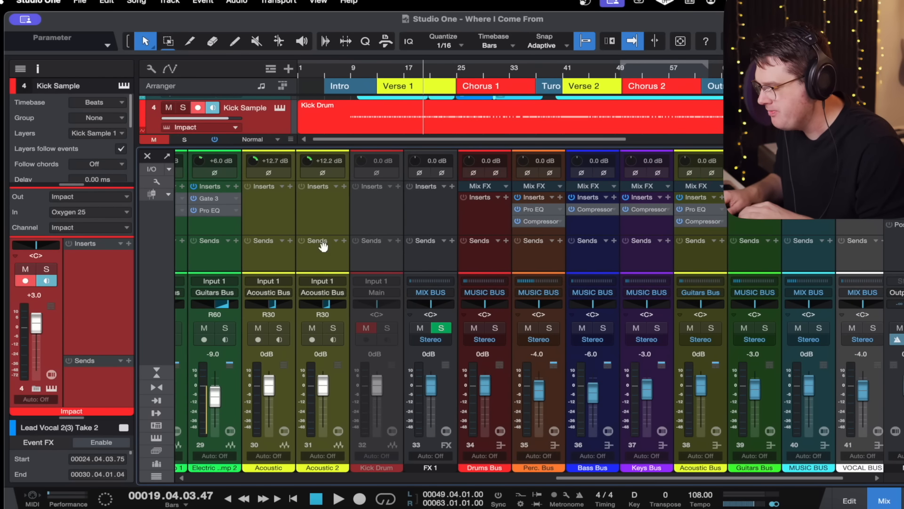
{"action": "scroll", "coordinate": [320, 247], "scroll_direction": "left", "scroll_amount": 3}
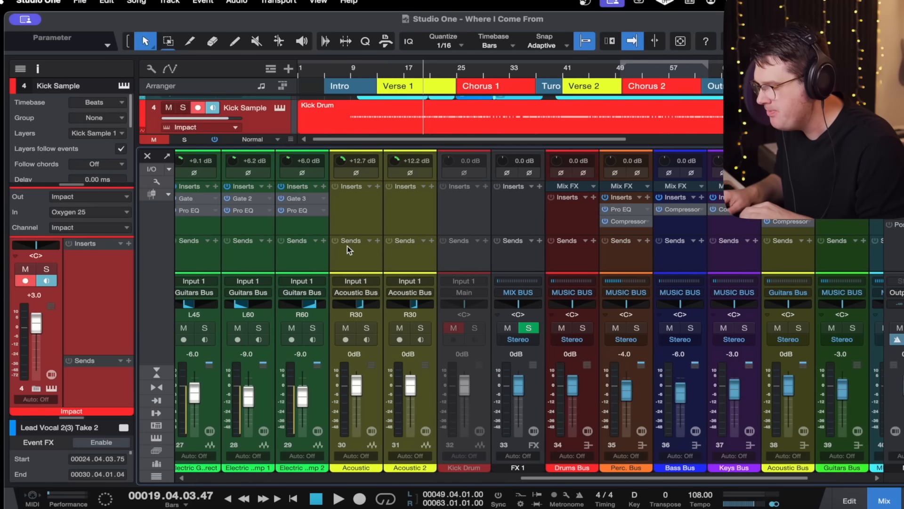
{"action": "left_click", "coordinate": [406, 254]}
{"action": "scroll", "coordinate": [407, 252], "scroll_direction": "left", "scroll_amount": 15}
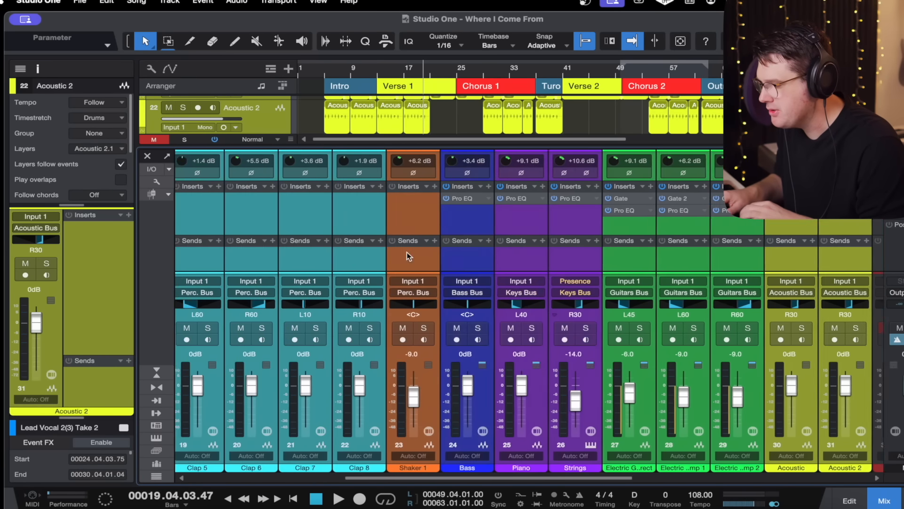
{"action": "scroll", "coordinate": [502, 245], "scroll_direction": "right", "scroll_amount": 3}
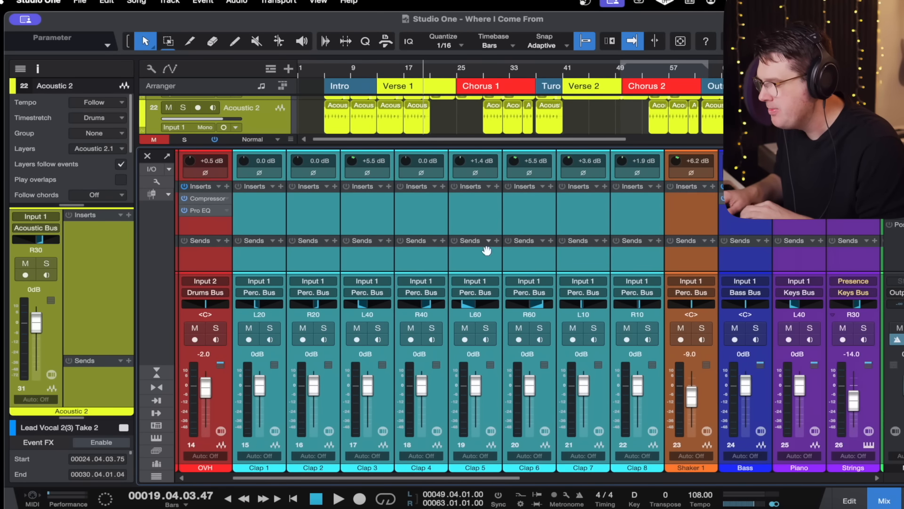
{"action": "left_click", "coordinate": [441, 241]}
{"action": "left_click", "coordinate": [448, 253]}
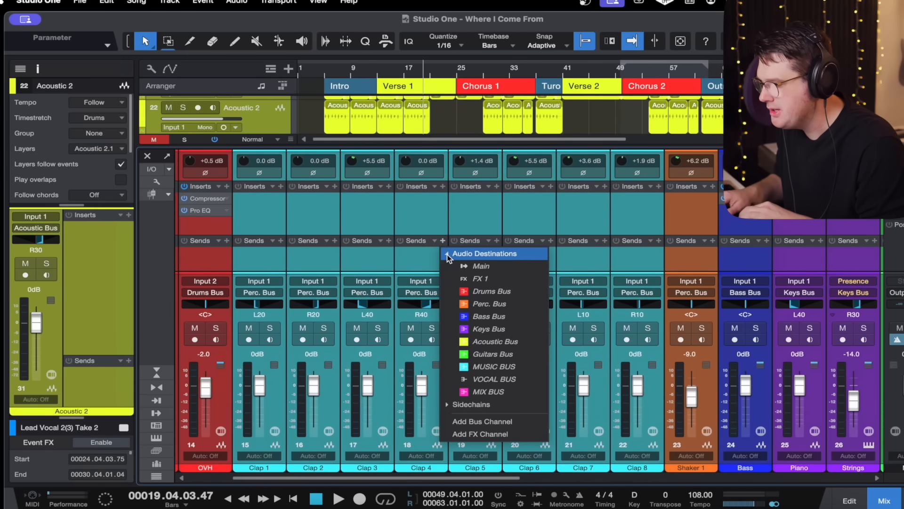
{"action": "left_click", "coordinate": [456, 278]}
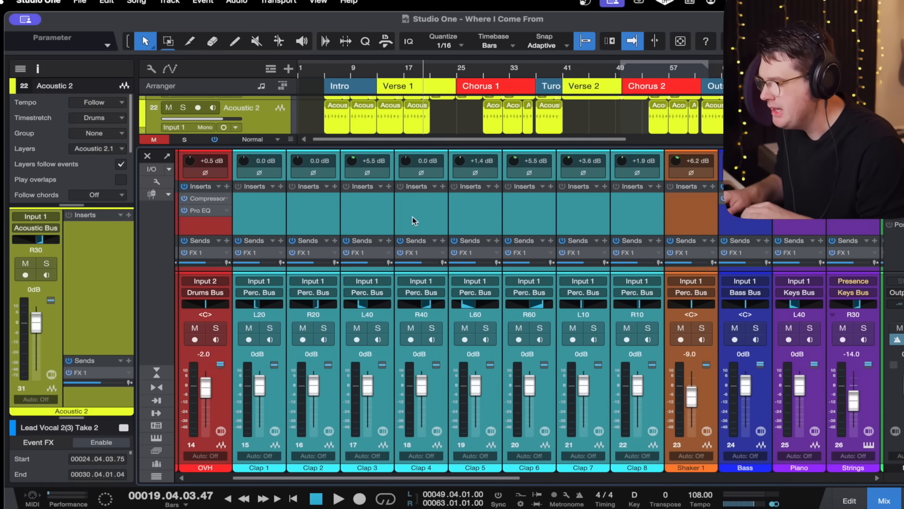
Set the Lead Vocal channel's FX 1 send level to -5.8 dB.
{"action": "scroll", "coordinate": [413, 219], "scroll_direction": "left", "scroll_amount": 3}
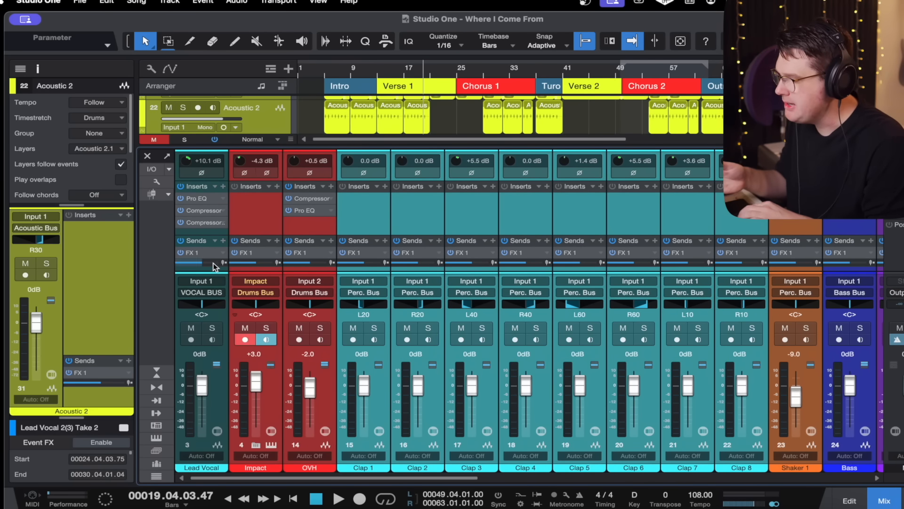
{"action": "mouse_move", "coordinate": [213, 263]}
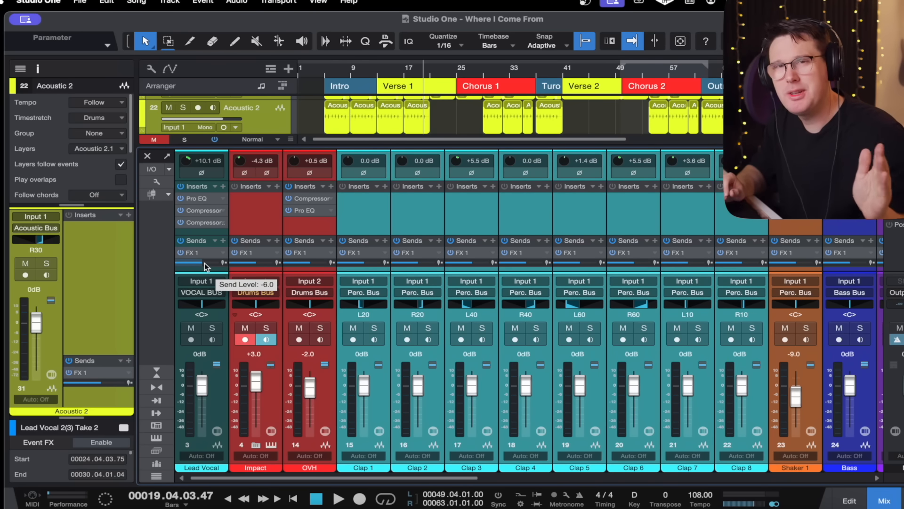
{"action": "mouse_move", "coordinate": [204, 263]}
{"action": "left_mouse_down"}
{"action": "mouse_move", "coordinate": [193, 291]}
{"action": "mouse_move", "coordinate": [202, 235]}
{"action": "mouse_move", "coordinate": [200, 255]}
{"action": "left_mouse_up"}
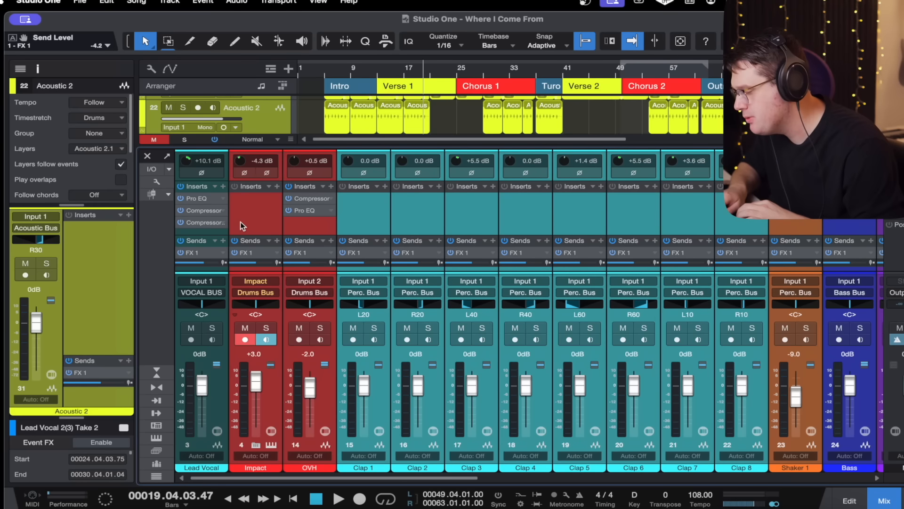
{"action": "left_click_drag", "start_coordinate": [206, 263], "coordinate": [204, 262]}
Check the output destination of the FX 1 channel, keeping MIX BUS assigned.
{"action": "scroll", "coordinate": [222, 258], "scroll_direction": "right", "scroll_amount": 15}
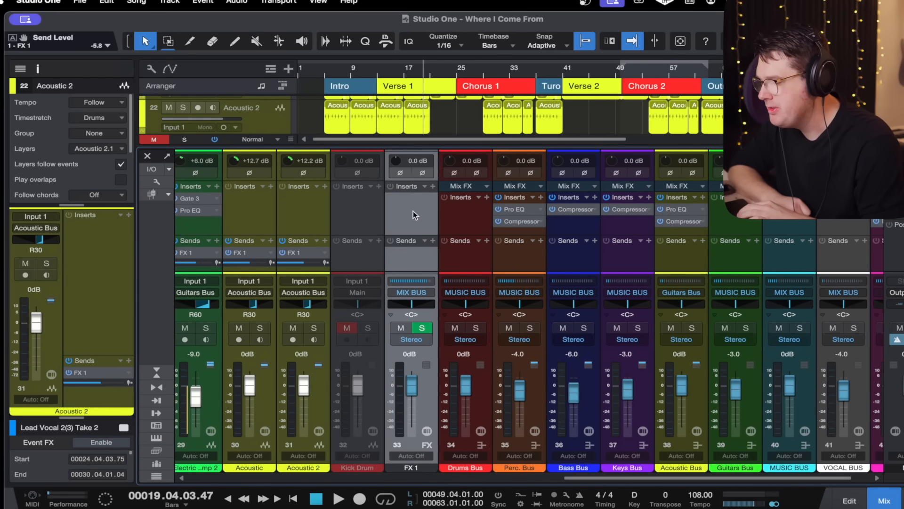
{"action": "left_click", "coordinate": [406, 294]}
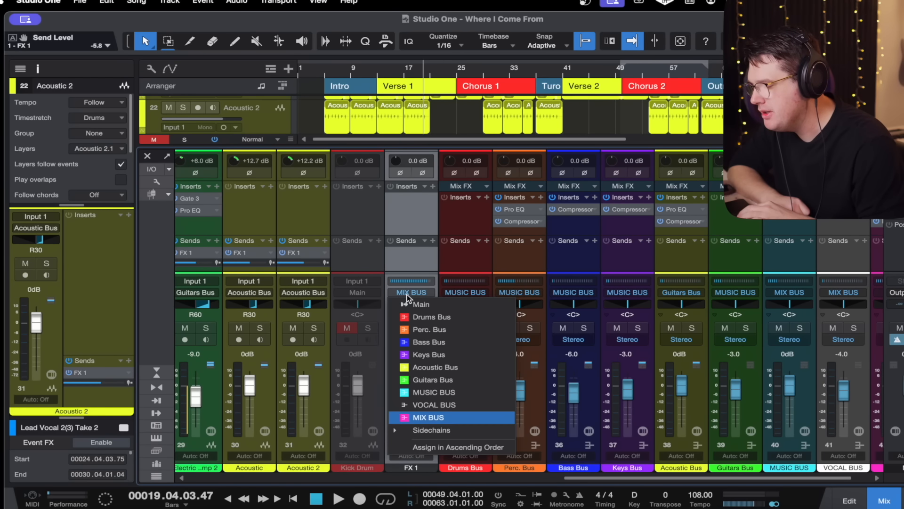
{"action": "left_click", "coordinate": [425, 418]}
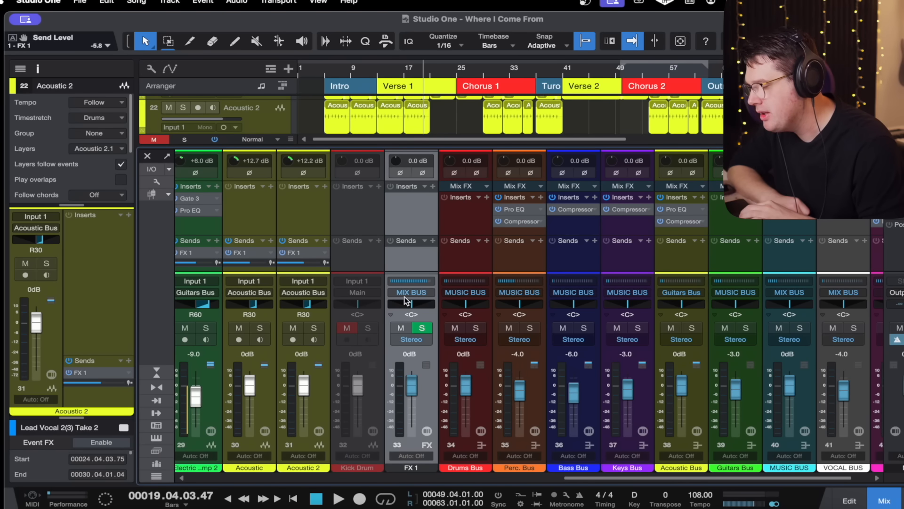
{"action": "left_click", "coordinate": [419, 292]}
{"action": "left_click", "coordinate": [419, 293]}
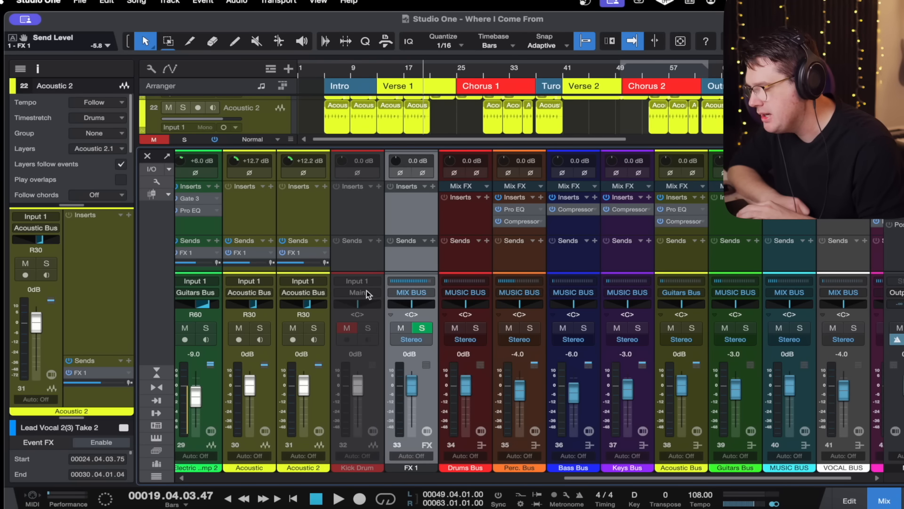
{"action": "left_click", "coordinate": [408, 292]}
{"action": "left_click", "coordinate": [408, 292]}
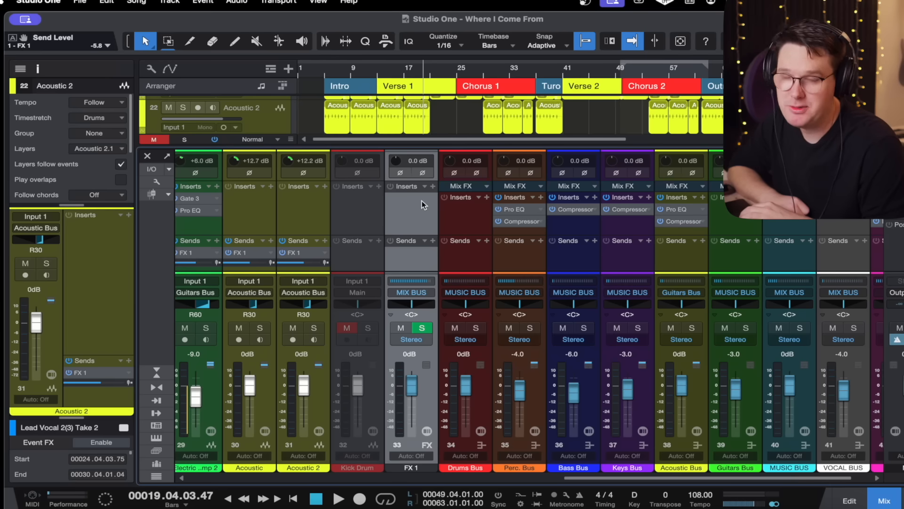
Insert the PreSonus Room Reverb on the FX 1 channel and move its window clear of the mixer's FX 1 sends.
{"action": "left_click", "coordinate": [433, 186]}
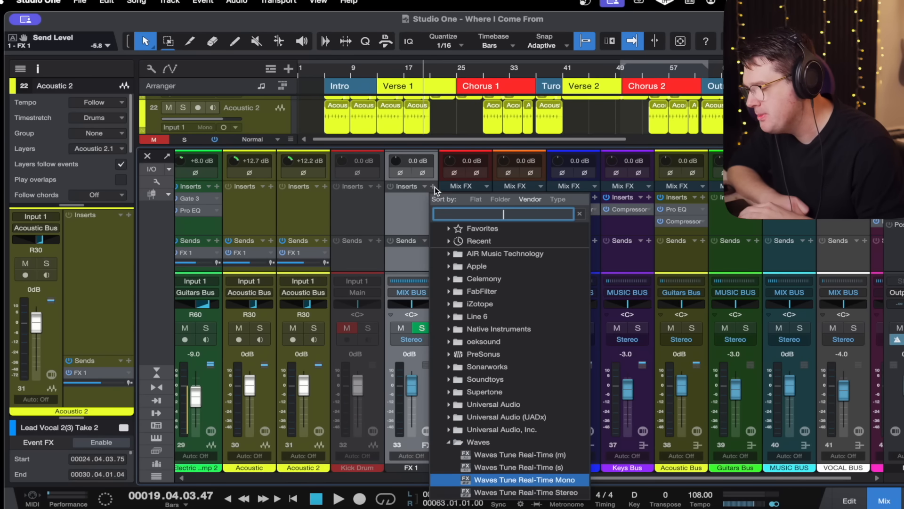
{"action": "left_click", "coordinate": [508, 353]}
{"action": "scroll", "coordinate": [508, 353], "scroll_direction": "down", "scroll_amount": 8}
{"action": "scroll", "coordinate": [541, 348], "scroll_direction": "down", "scroll_amount": 5}
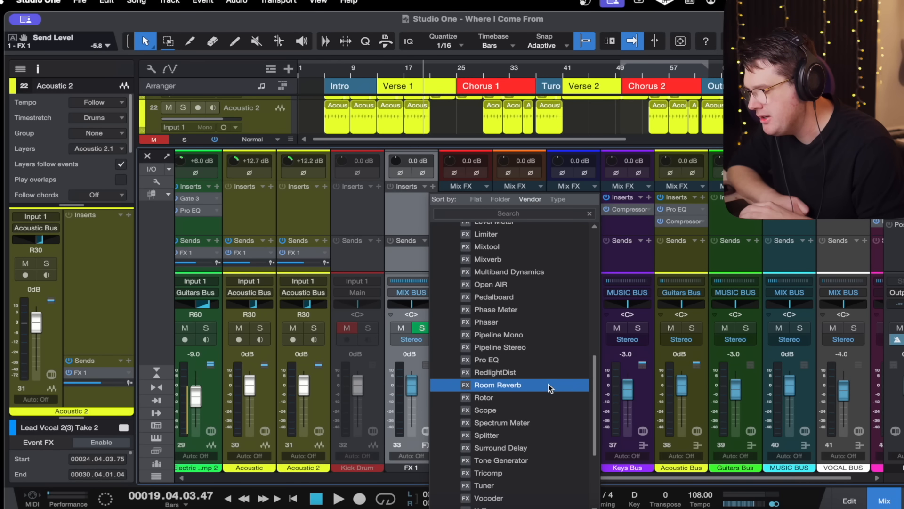
{"action": "left_click", "coordinate": [548, 385]}
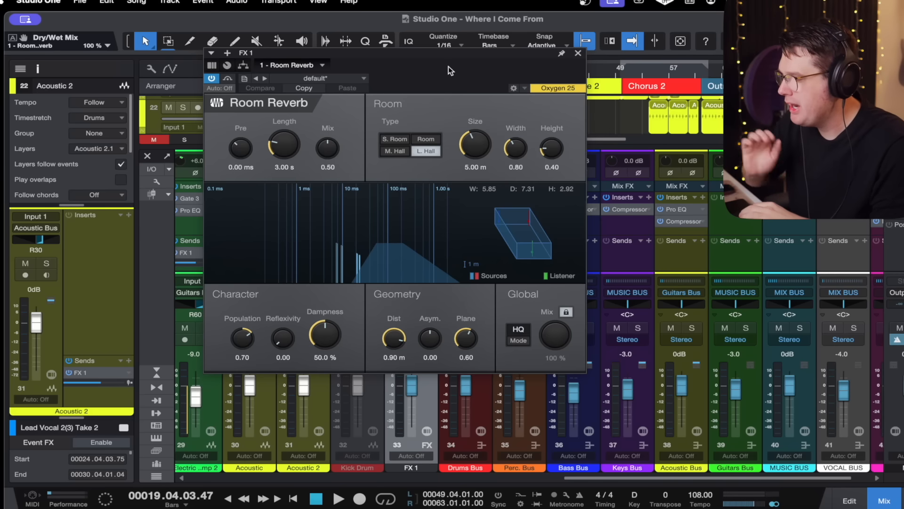
{"action": "left_click_drag", "start_coordinate": [363, 52], "coordinate": [479, 96]}
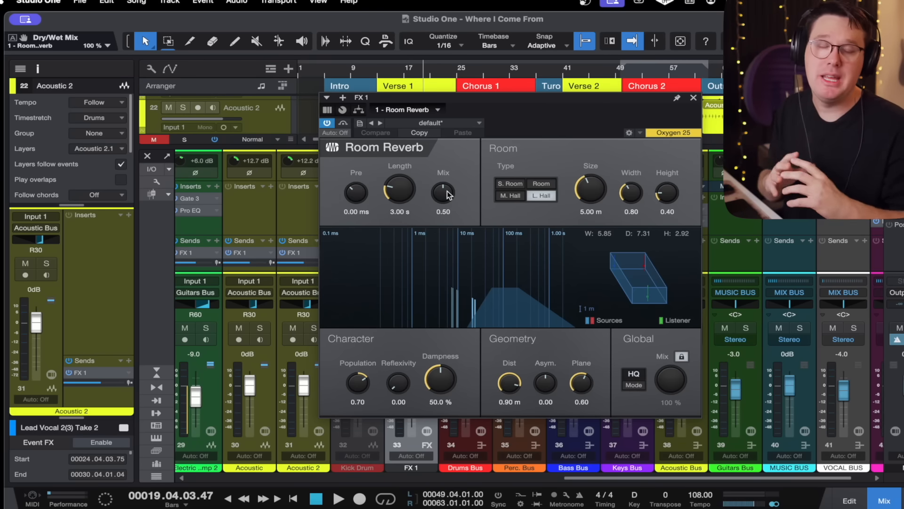
Try the Room Reverb's Mix at 1.00 and 0.00, and return it to 0.50.
{"action": "left_click_drag", "start_coordinate": [448, 194], "coordinate": [448, 177]}
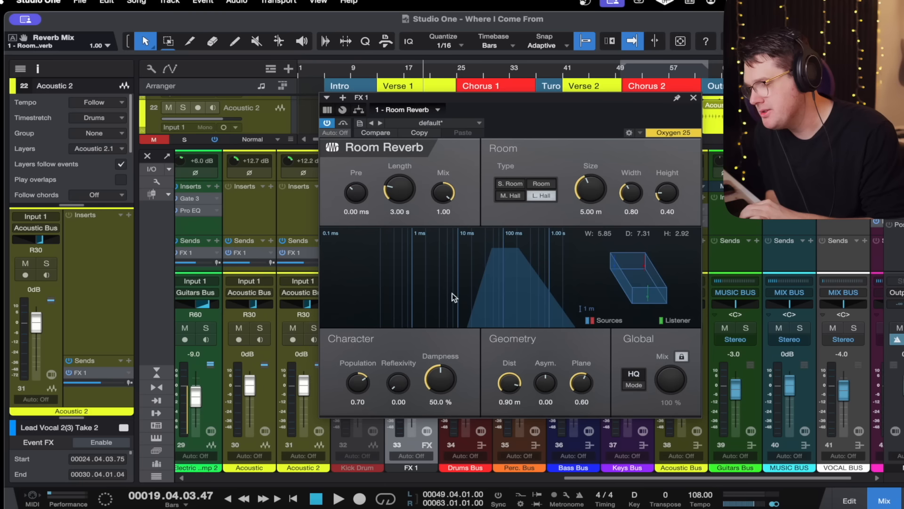
{"action": "left_click_drag", "start_coordinate": [443, 192], "coordinate": [446, 328]}
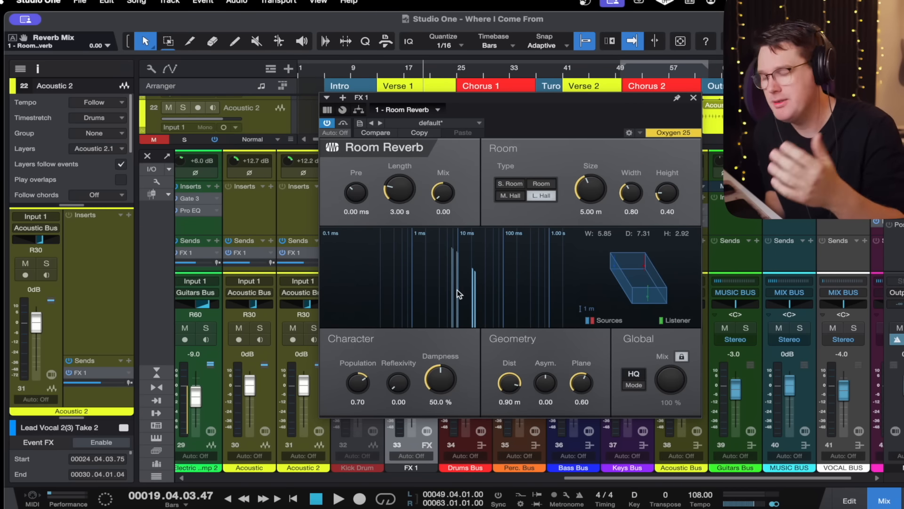
{"action": "left_click_drag", "start_coordinate": [445, 194], "coordinate": [436, 130]}
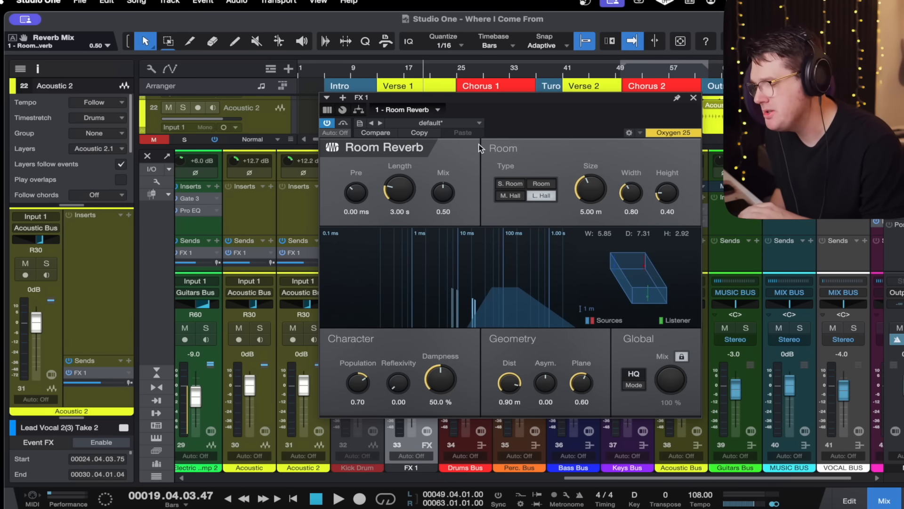
Load the Arena preset in the Room Reverb and move its window clear of the FX 1 channel.
{"action": "left_click_drag", "start_coordinate": [494, 97], "coordinate": [619, 87]}
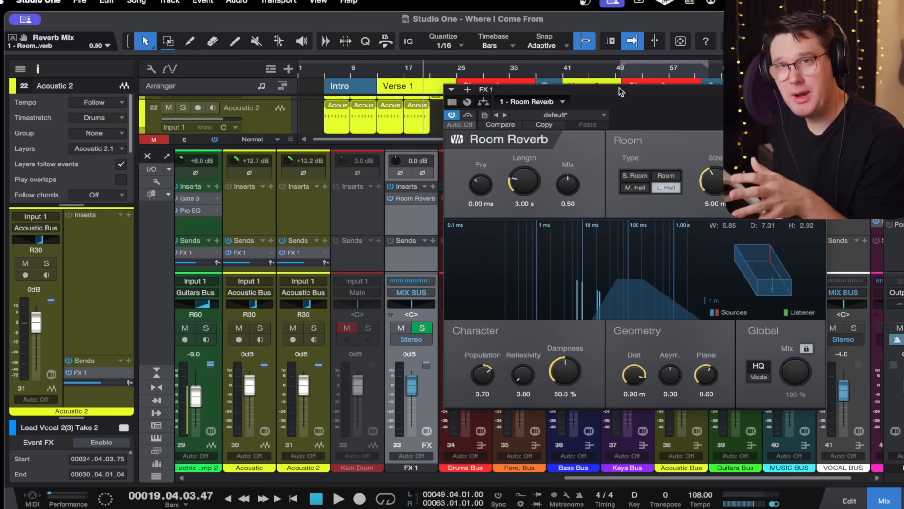
{"action": "left_click", "coordinate": [599, 115]}
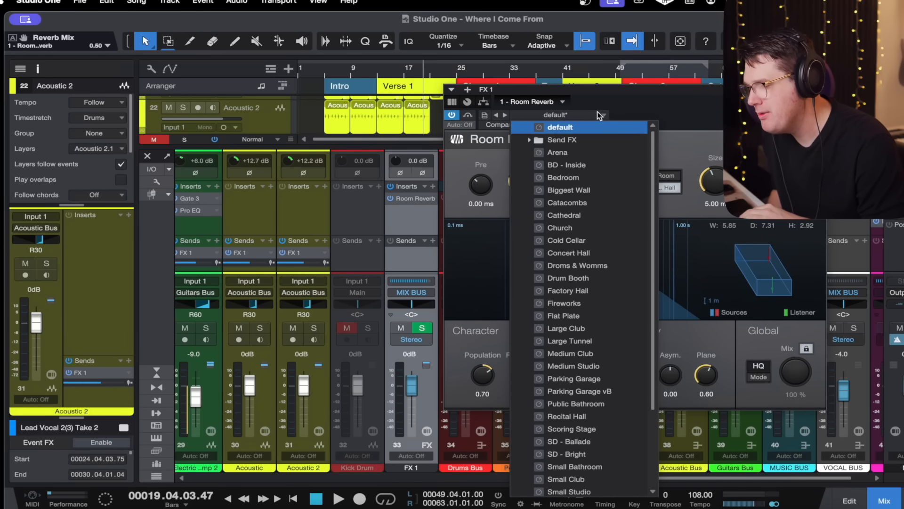
{"action": "left_click", "coordinate": [599, 115]}
{"action": "left_click", "coordinate": [604, 115]}
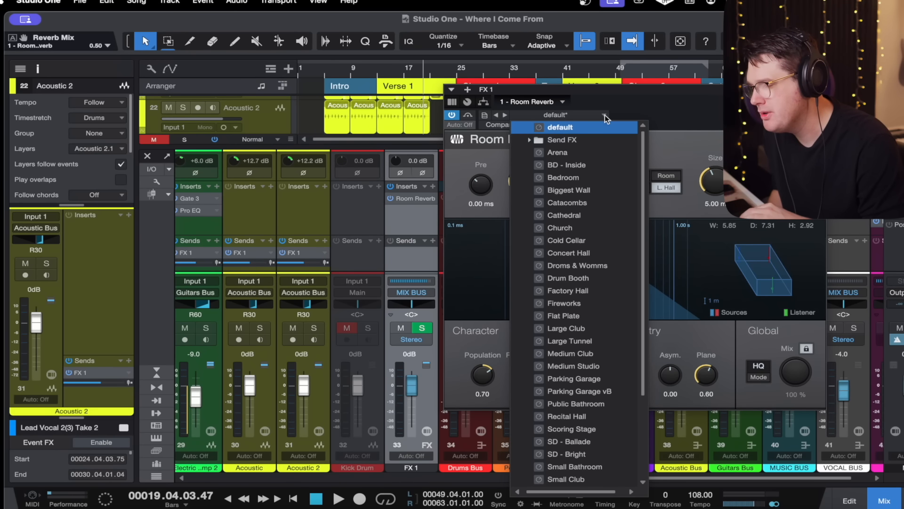
{"action": "left_click", "coordinate": [614, 90]}
{"action": "left_click_drag", "start_coordinate": [601, 89], "coordinate": [360, 77]}
{"action": "left_click", "coordinate": [361, 102]}
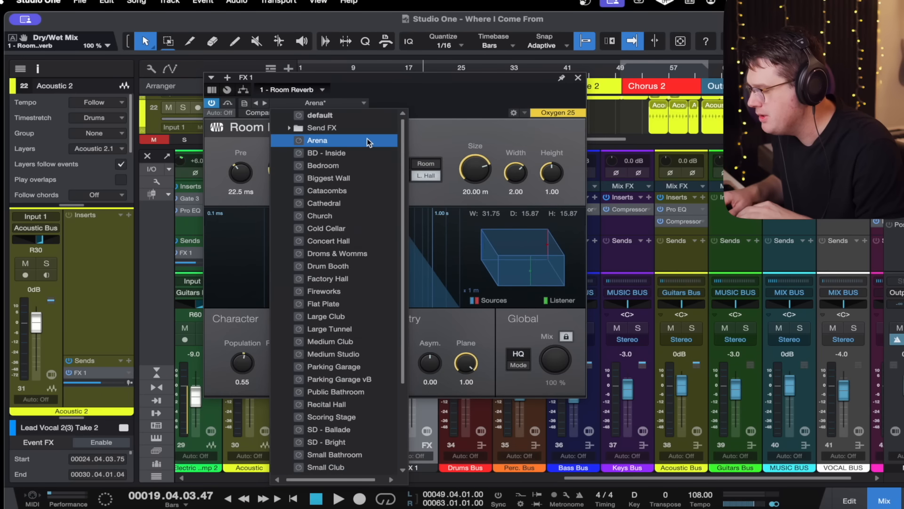
{"action": "left_click", "coordinate": [369, 141]}
{"action": "left_click_drag", "start_coordinate": [536, 83], "coordinate": [802, 86]}
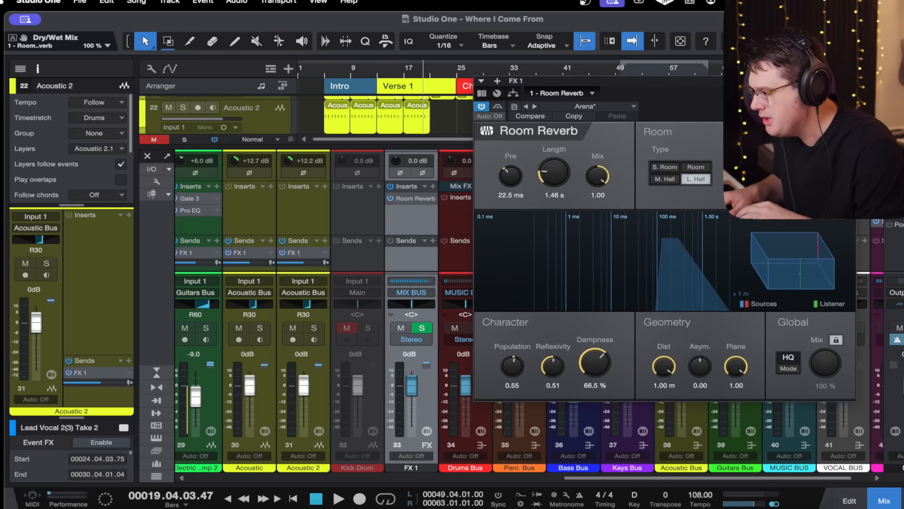
Set the loop range from bar 23 to bar 37 around Chorus 1, enable looping and start playback.
{"action": "left_click", "coordinate": [427, 327]}
{"action": "left_click", "coordinate": [376, 70]}
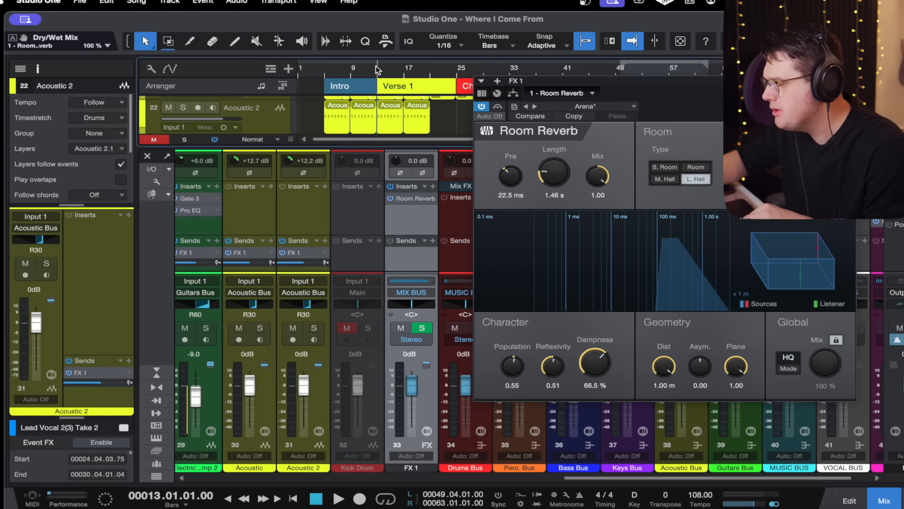
{"action": "scroll", "coordinate": [376, 70], "scroll_direction": "up", "scroll_amount": 1}
{"action": "scroll", "coordinate": [358, 95], "scroll_direction": "right", "scroll_amount": 5}
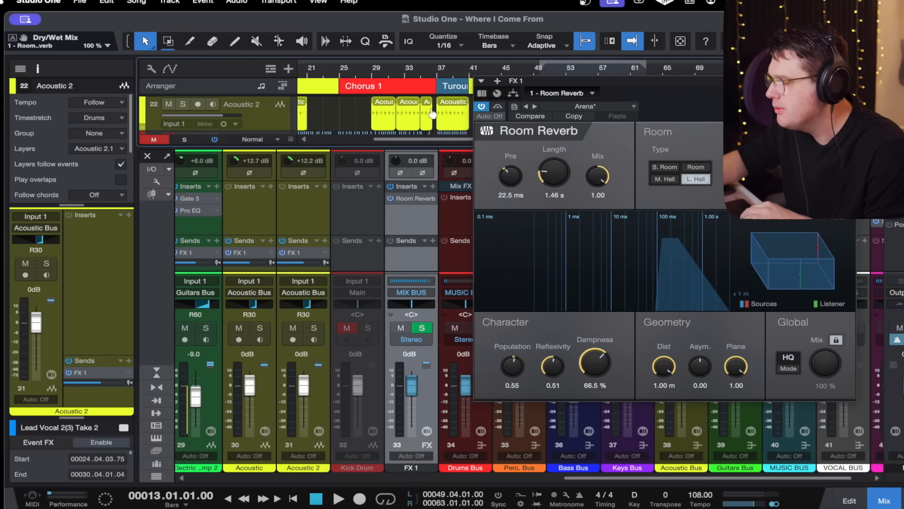
{"action": "left_click_drag", "start_coordinate": [332, 57], "coordinate": [448, 58]}
{"action": "key", "text": "KP_Divide"}
{"action": "key", "text": "space"}
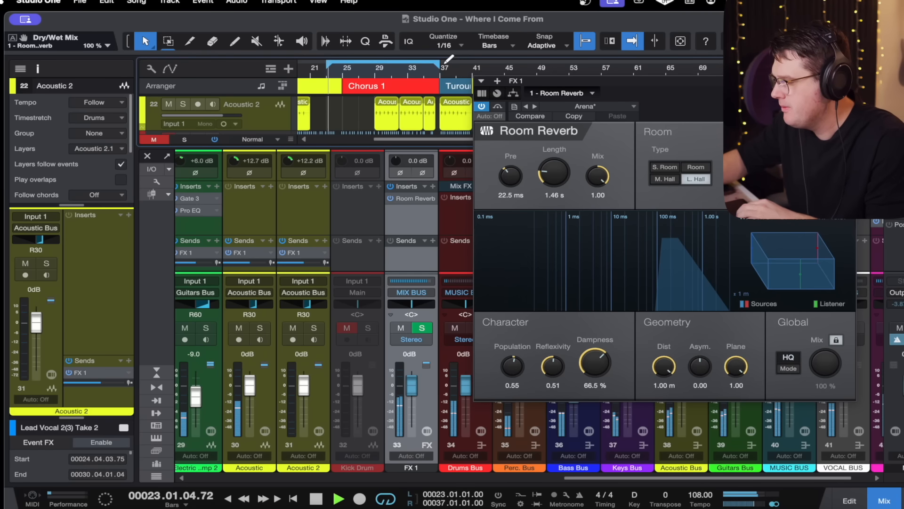
Audition the FX 1 reverb in solo while reviewing the tracks' sends, and stop playback and release the solo.
{"action": "left_click", "coordinate": [422, 327]}
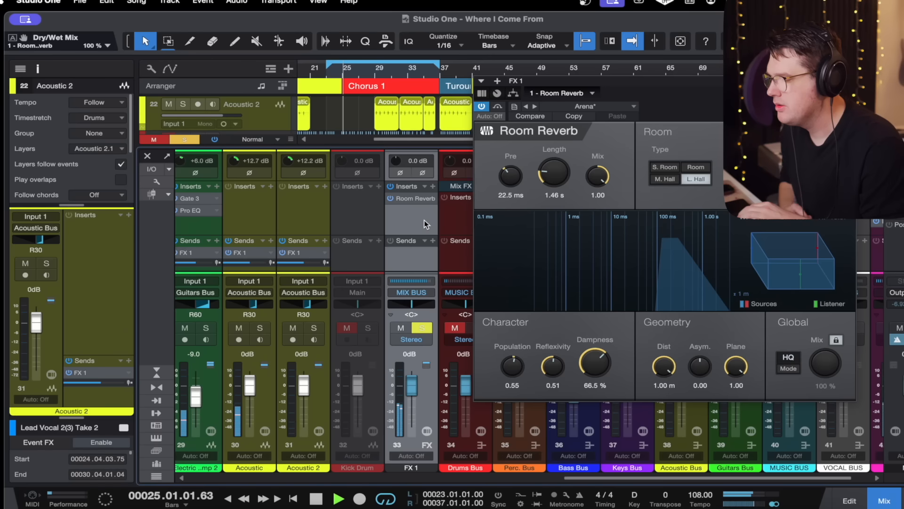
{"action": "scroll", "coordinate": [424, 220], "scroll_direction": "left", "scroll_amount": 12}
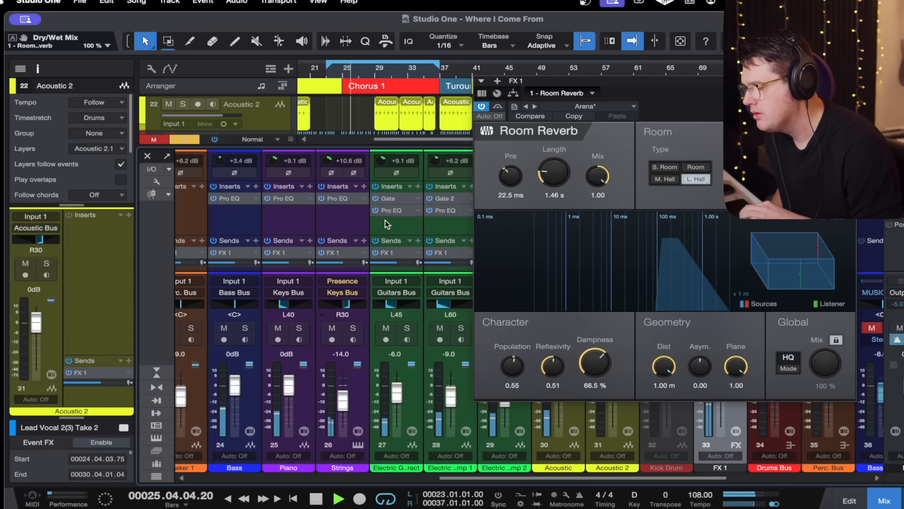
{"action": "scroll", "coordinate": [335, 219], "scroll_direction": "left", "scroll_amount": 6}
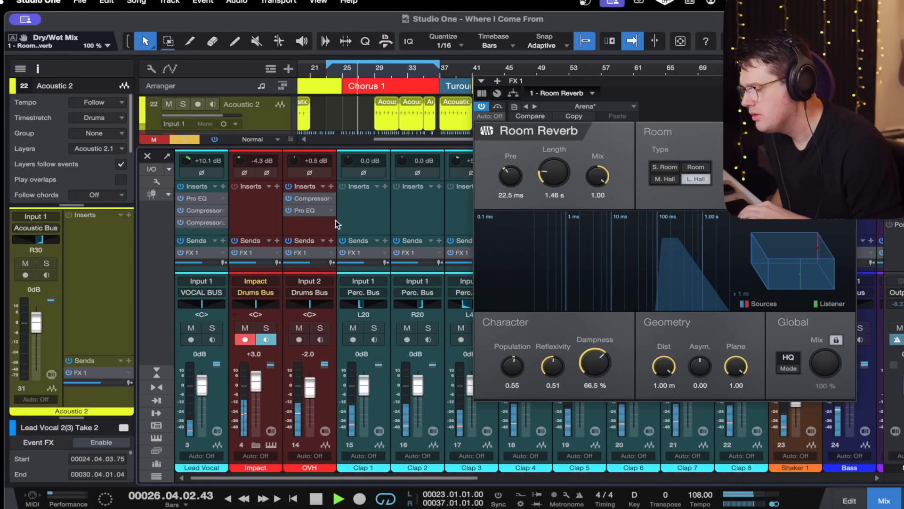
{"action": "scroll", "coordinate": [335, 219], "scroll_direction": "right", "scroll_amount": 8}
{"action": "scroll", "coordinate": [336, 219], "scroll_direction": "right", "scroll_amount": 11}
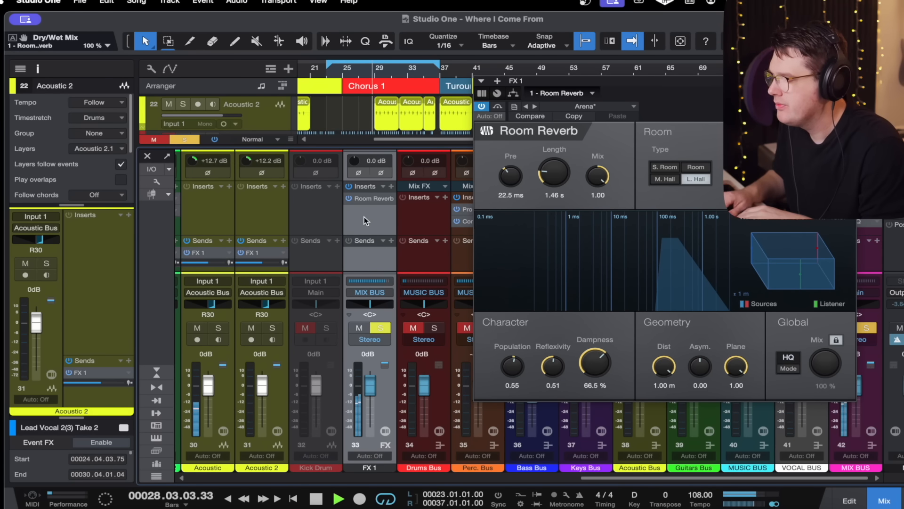
{"action": "key", "text": "space"}
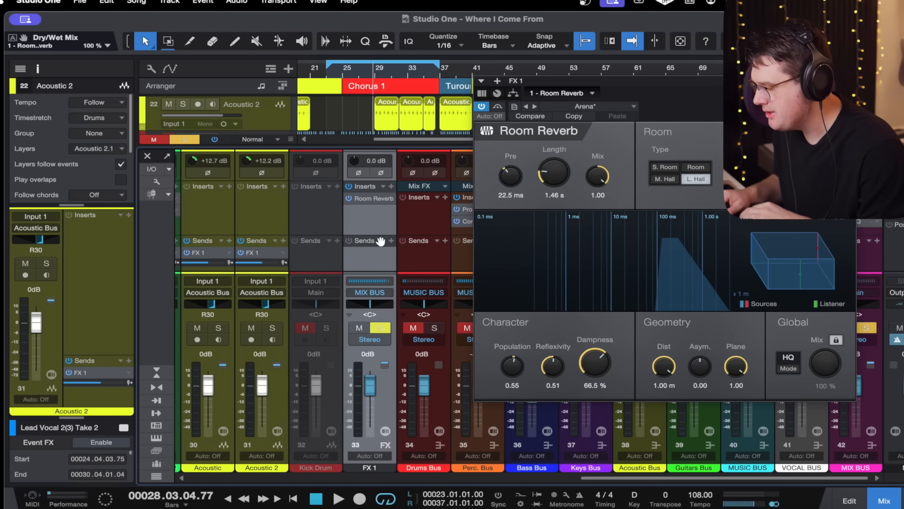
{"action": "left_click", "coordinate": [383, 329]}
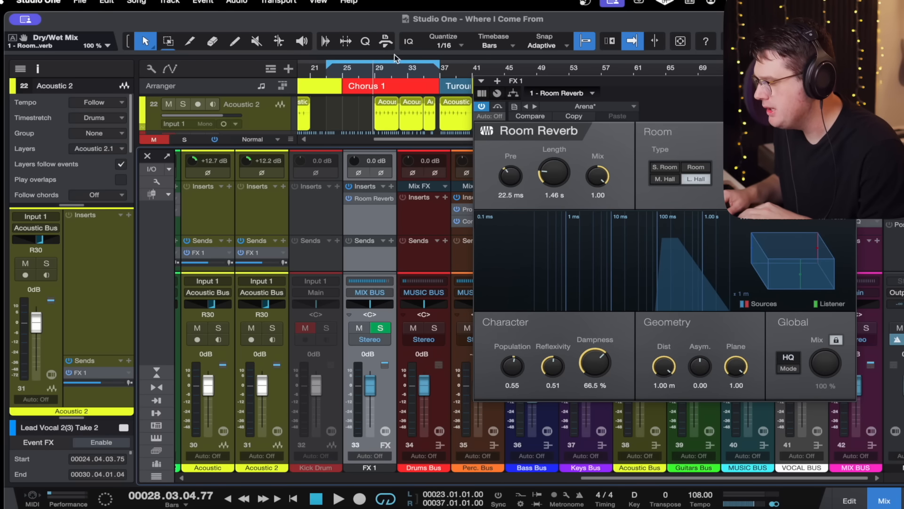
Rename the FX 1 channel to "Reverb Main".
{"action": "left_click", "coordinate": [370, 72]}
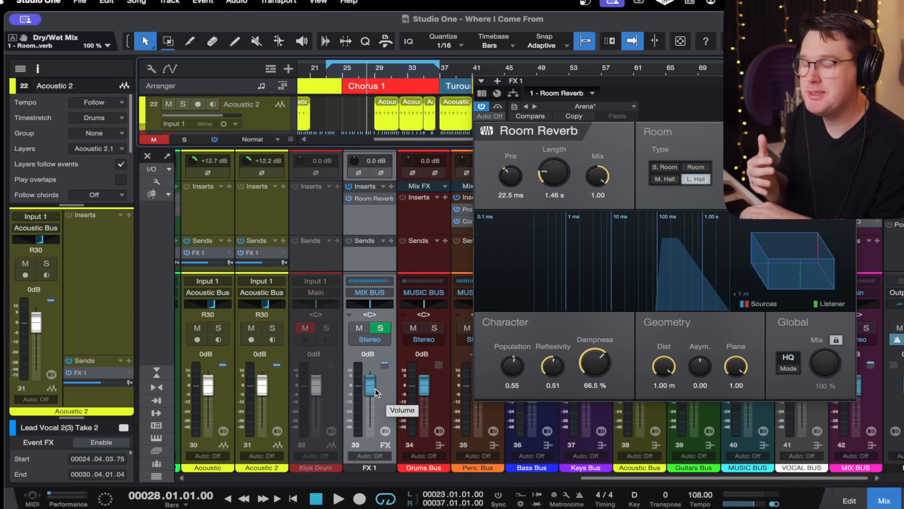
{"action": "double_click", "coordinate": [374, 468]}
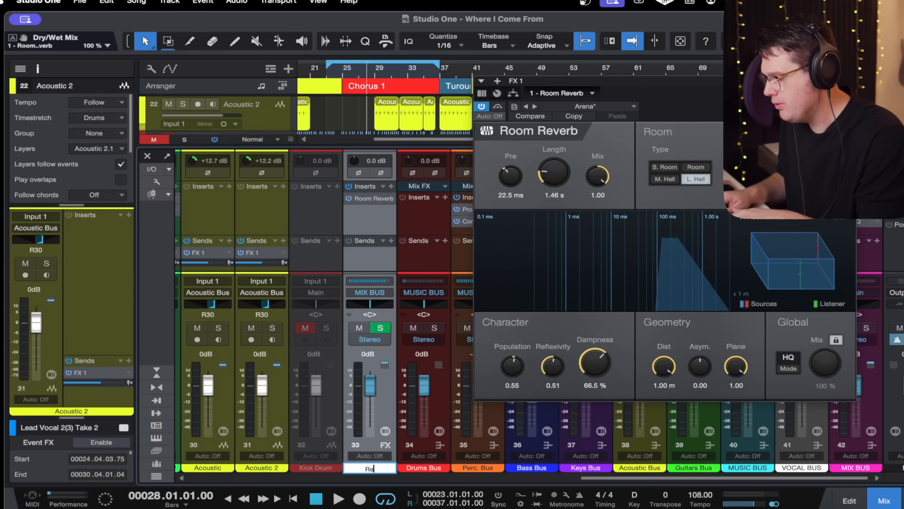
{"action": "type", "text": "Reverb Main"}
{"action": "key", "text": "Return"}
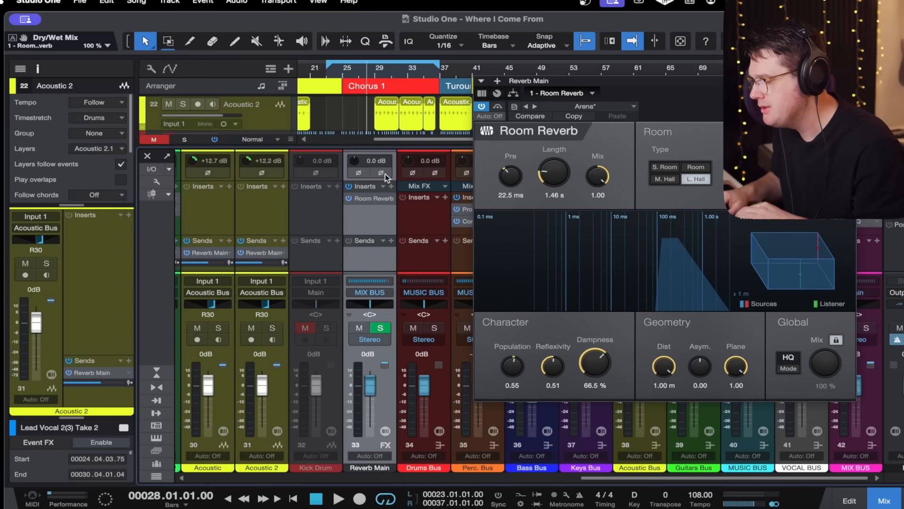
Play the song from bar 24 and lower the Reverb Main channel's volume to -13.5 dB.
{"action": "left_click", "coordinate": [335, 69]}
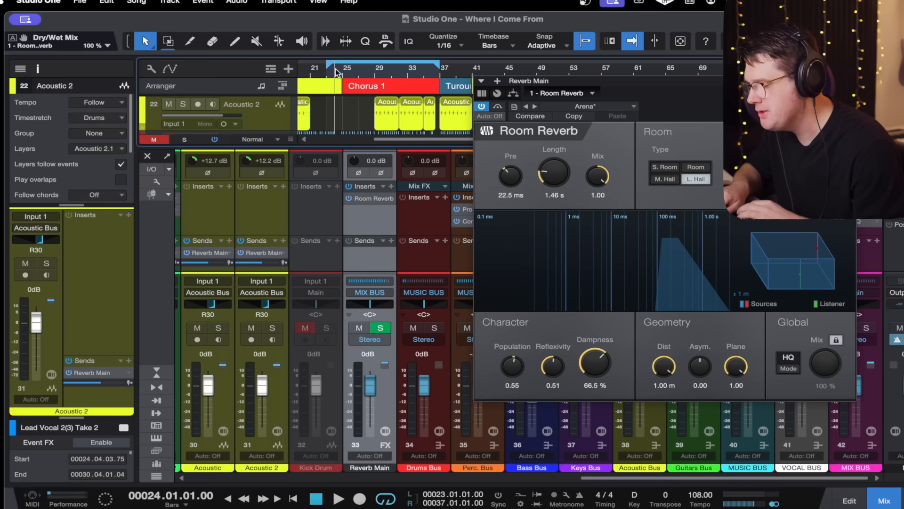
{"action": "key", "text": "space"}
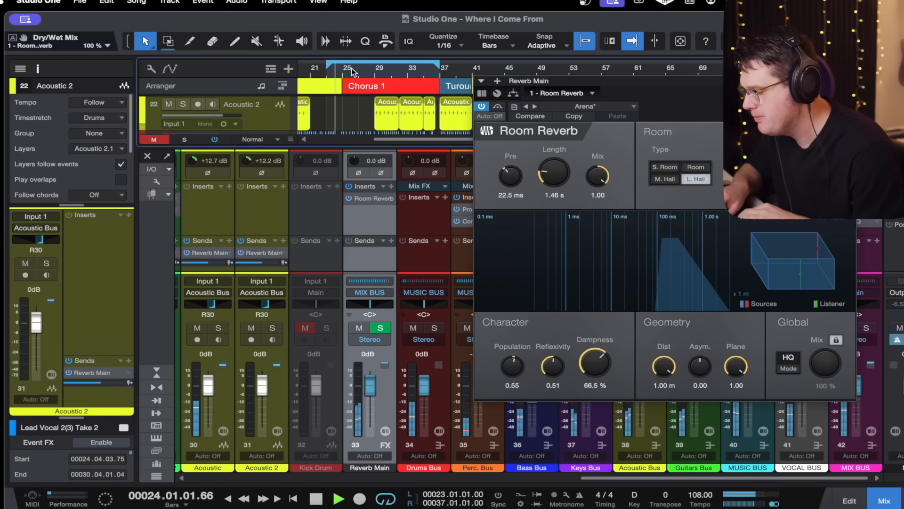
{"action": "left_click_drag", "start_coordinate": [369, 389], "coordinate": [369, 400]}
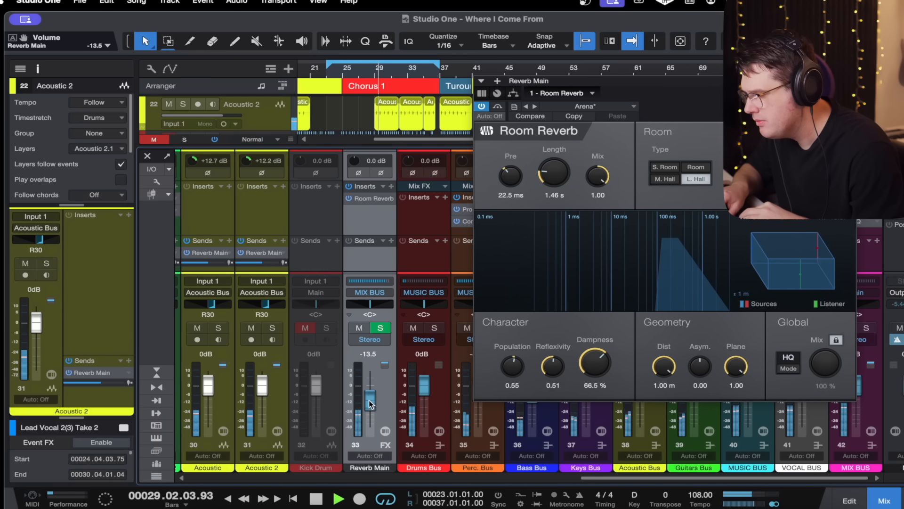
Try the Bedroom, Cold Cellar and Concert Hall presets in the Room Reverb during playback.
{"action": "left_click", "coordinate": [618, 104]}
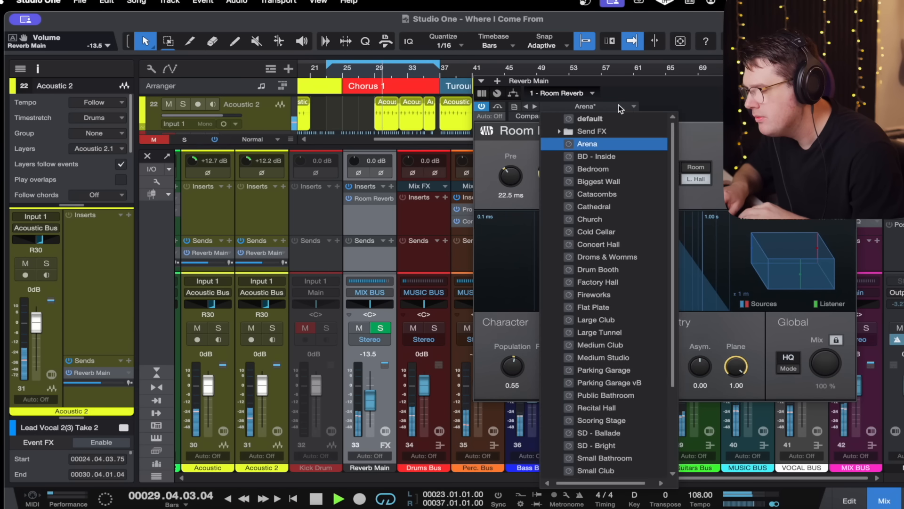
{"action": "left_click", "coordinate": [627, 165]}
{"action": "scroll", "coordinate": [643, 189], "scroll_direction": "down", "scroll_amount": 2}
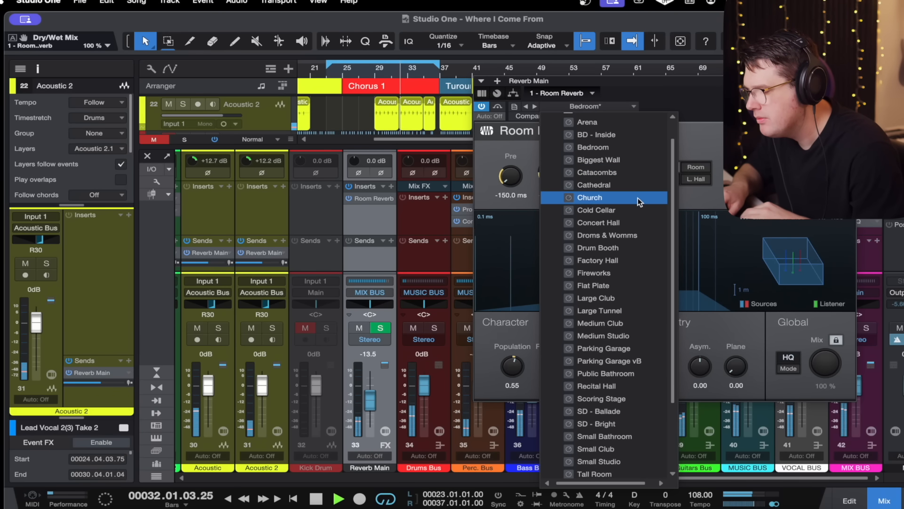
{"action": "left_click", "coordinate": [633, 210]}
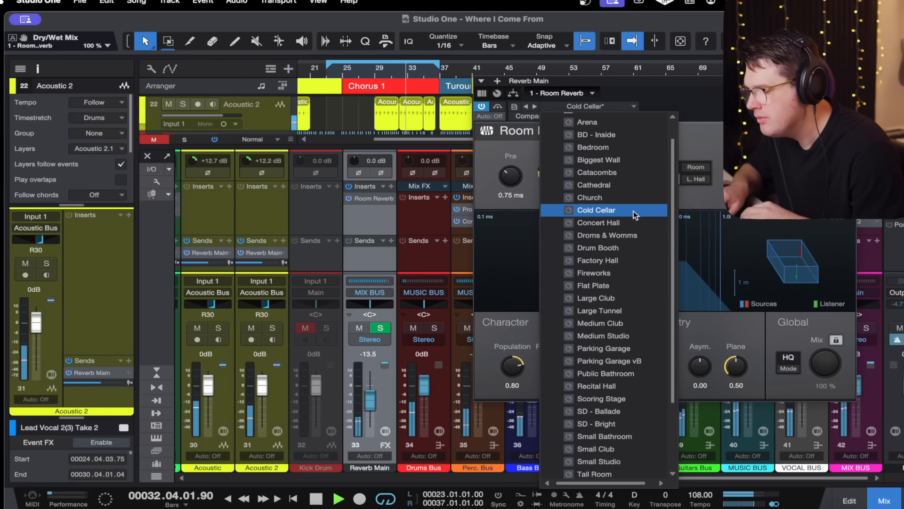
{"action": "left_click", "coordinate": [703, 111]}
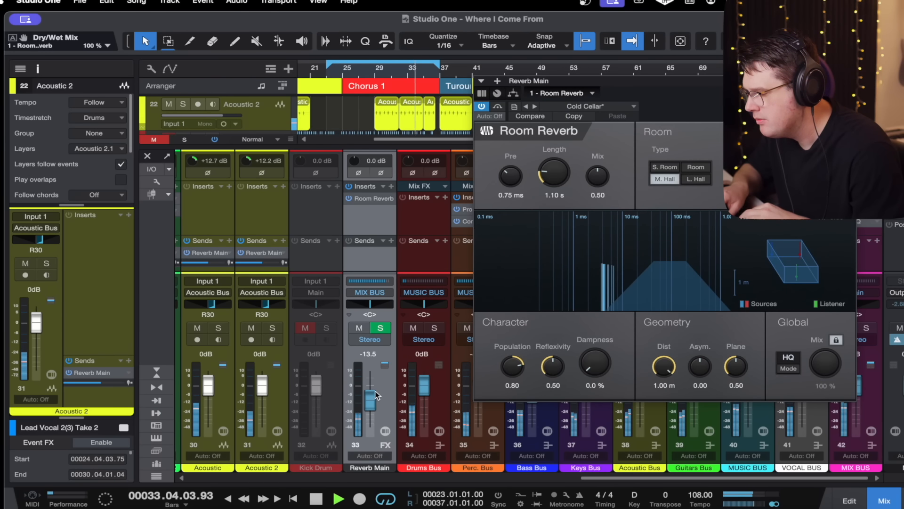
{"action": "left_click", "coordinate": [633, 106]}
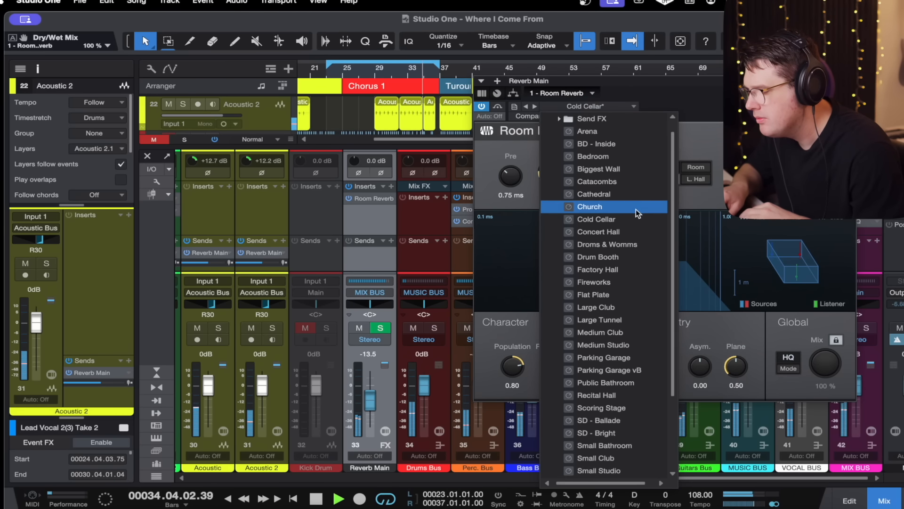
{"action": "left_click", "coordinate": [634, 230]}
{"action": "left_click", "coordinate": [702, 103]}
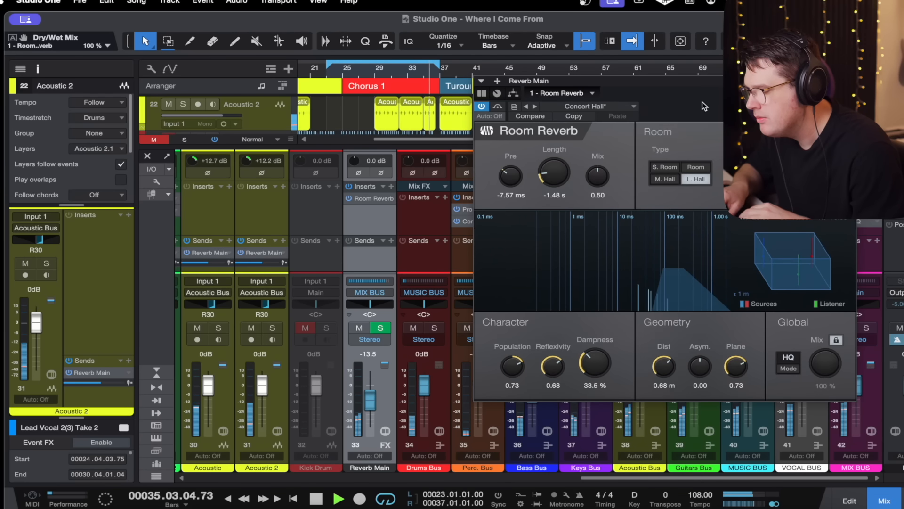
Try the Room Reverb's Flat Plate preset with the Reverb Main channel's volume raised to -7.2 dB.
{"action": "left_click", "coordinate": [635, 106]}
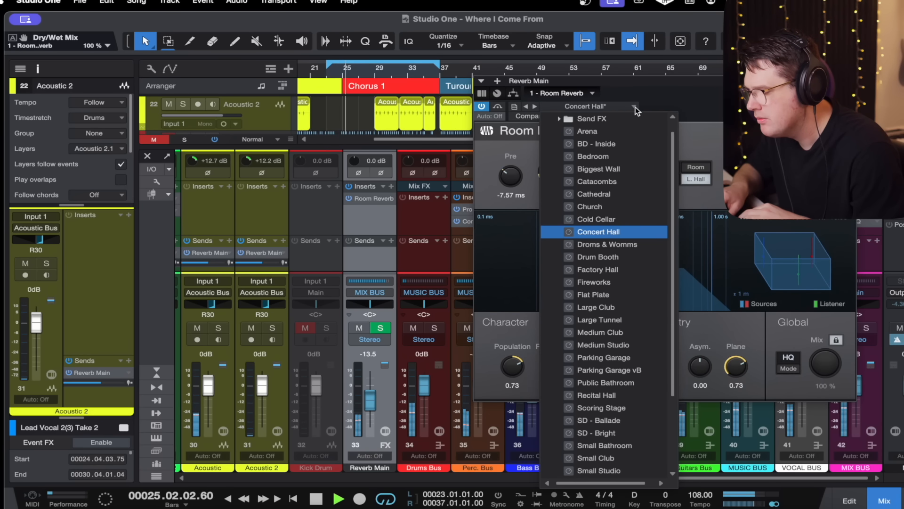
{"action": "left_click", "coordinate": [632, 295]}
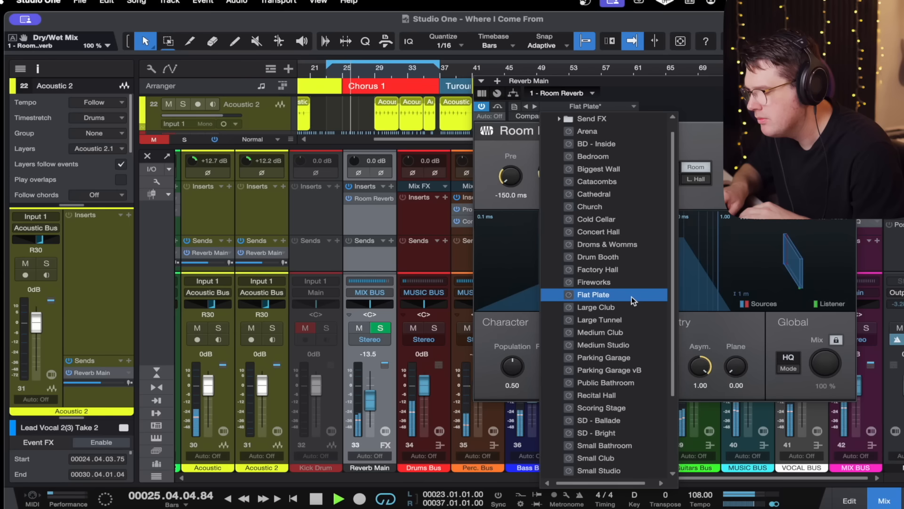
{"action": "left_click", "coordinate": [712, 107]}
{"action": "left_click_drag", "start_coordinate": [370, 400], "coordinate": [373, 395]}
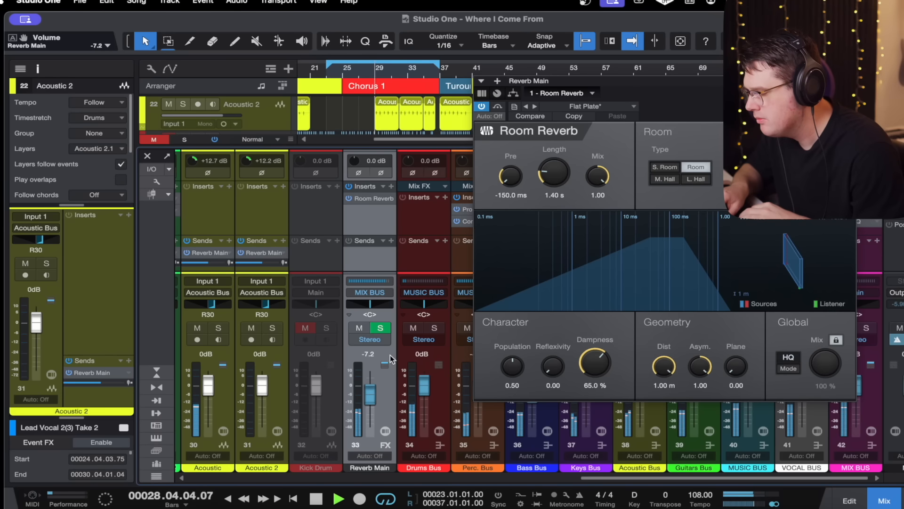
Solo the Reverb Main channel and try the Room Reverb's Medium Club preset.
{"action": "left_click", "coordinate": [381, 328]}
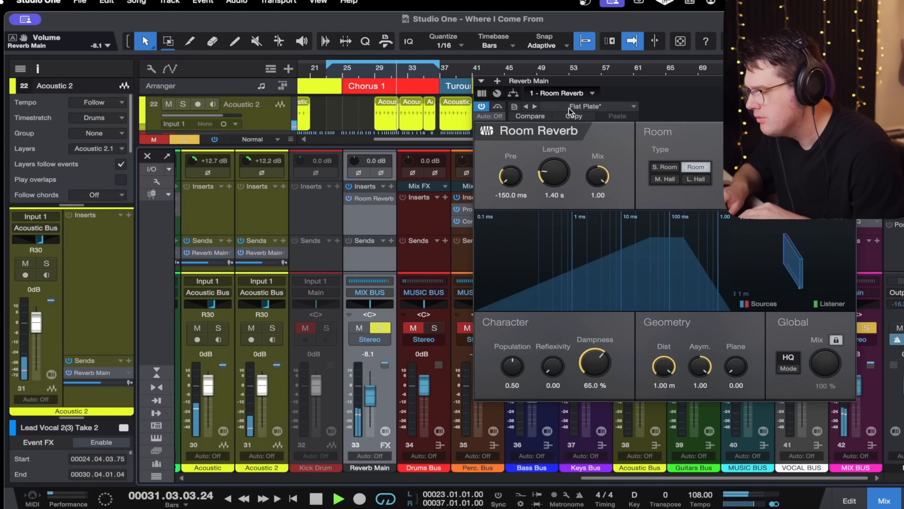
{"action": "left_click", "coordinate": [598, 107]}
{"action": "scroll", "coordinate": [630, 256], "scroll_direction": "down", "scroll_amount": 5}
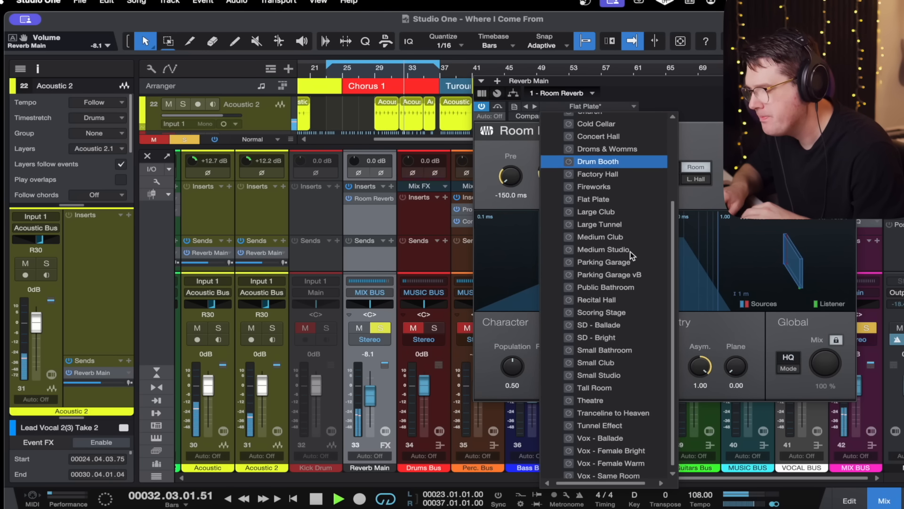
{"action": "left_click", "coordinate": [645, 237]}
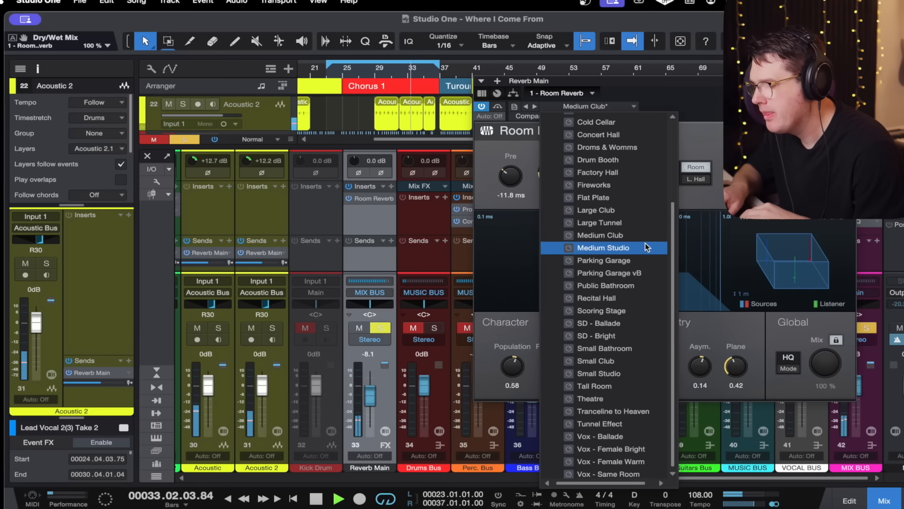
Load the Room Reverb's Medium Studio preset and lower the Reverb Main channel's volume to -9.0 dB.
{"action": "left_click", "coordinate": [646, 248]}
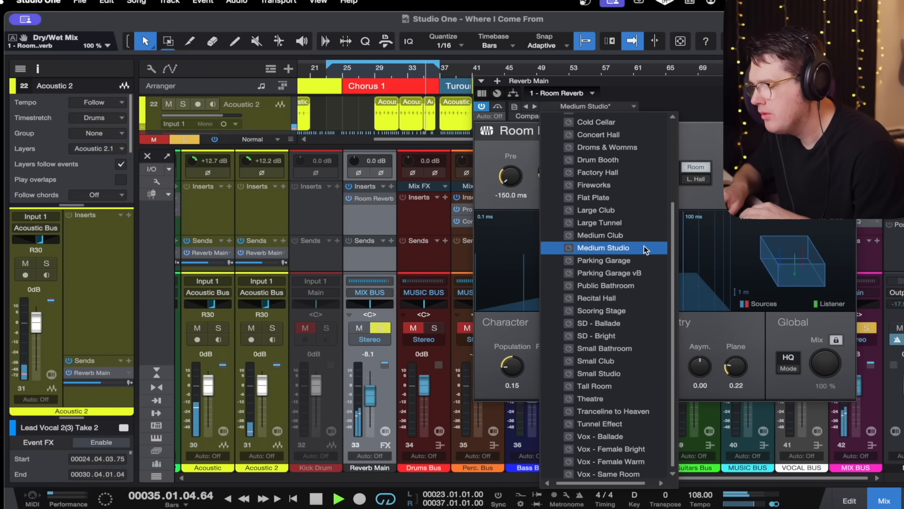
{"action": "left_click", "coordinate": [711, 119]}
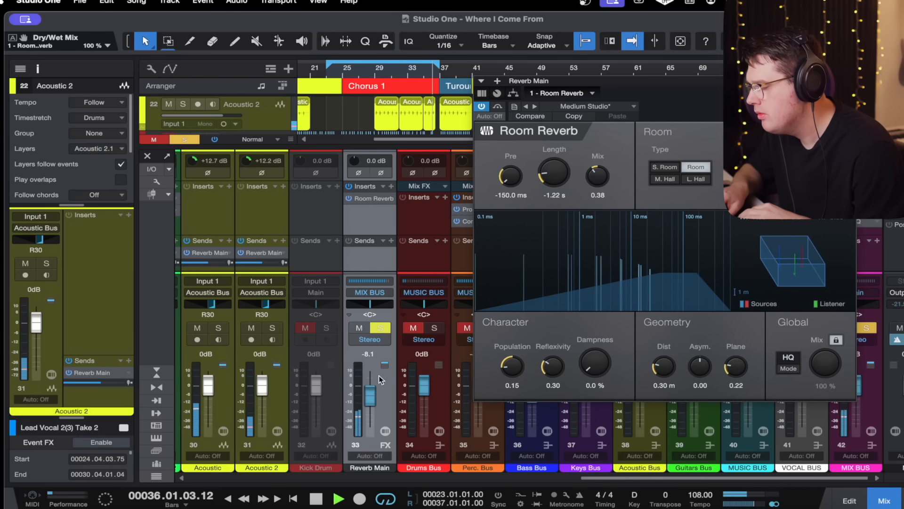
{"action": "left_click_drag", "start_coordinate": [372, 390], "coordinate": [372, 397]}
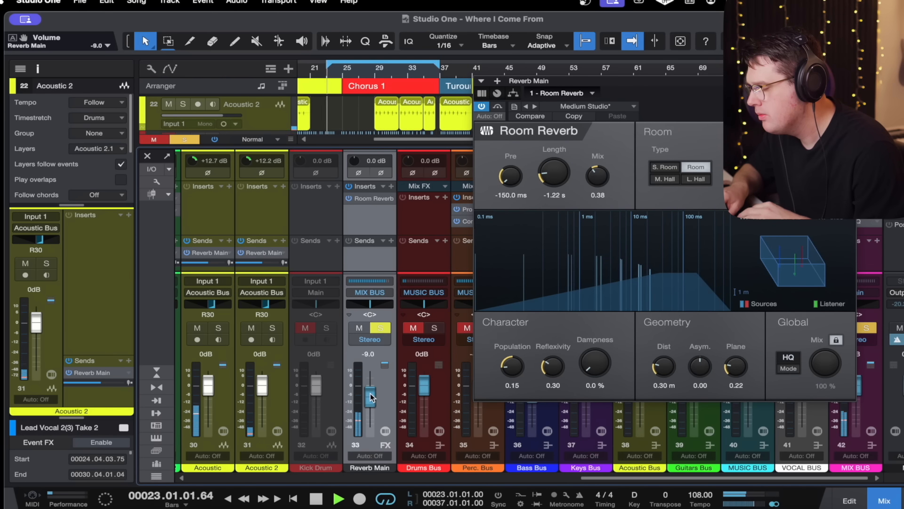
Unsolo the Reverb Main channel during playback and set its volume to -10 dB.
{"action": "left_click", "coordinate": [381, 327]}
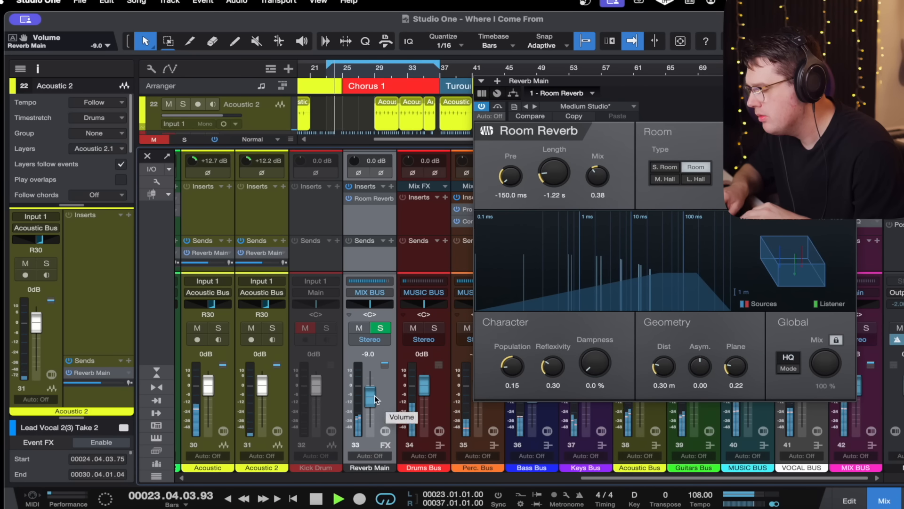
{"action": "left_click_drag", "start_coordinate": [376, 399], "coordinate": [375, 400]}
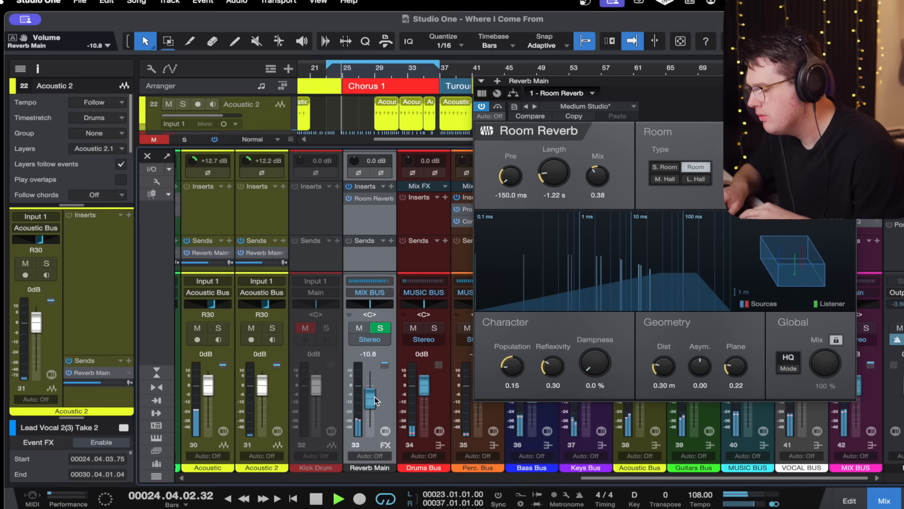
{"action": "left_click", "coordinate": [375, 354]}
{"action": "type", "text": "-10"}
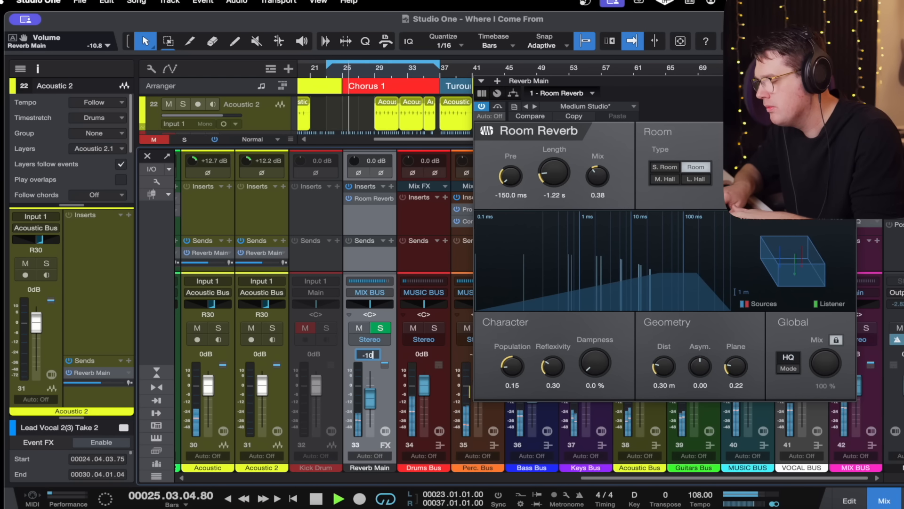
{"action": "key", "text": "Return"}
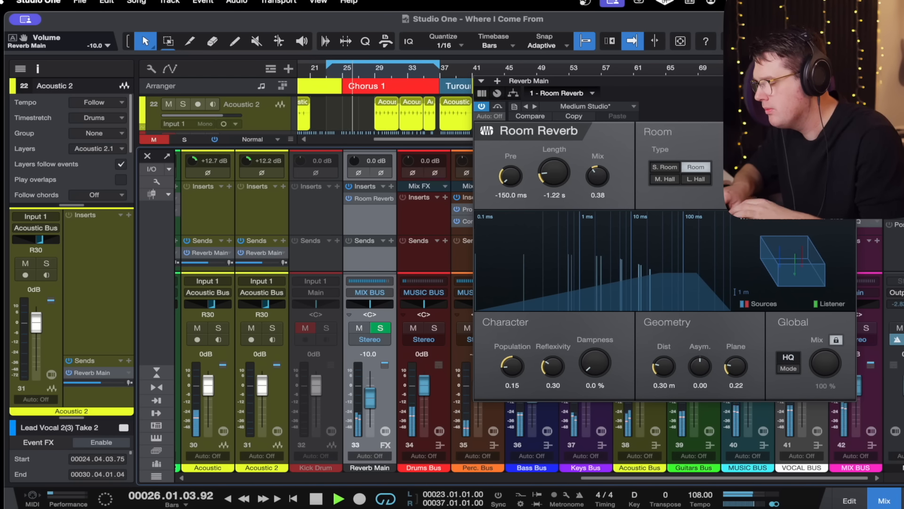
Compare the mix with Reverb Main muted and unmuted, and try the channel's volume at -8 dB.
{"action": "left_click", "coordinate": [361, 328]}
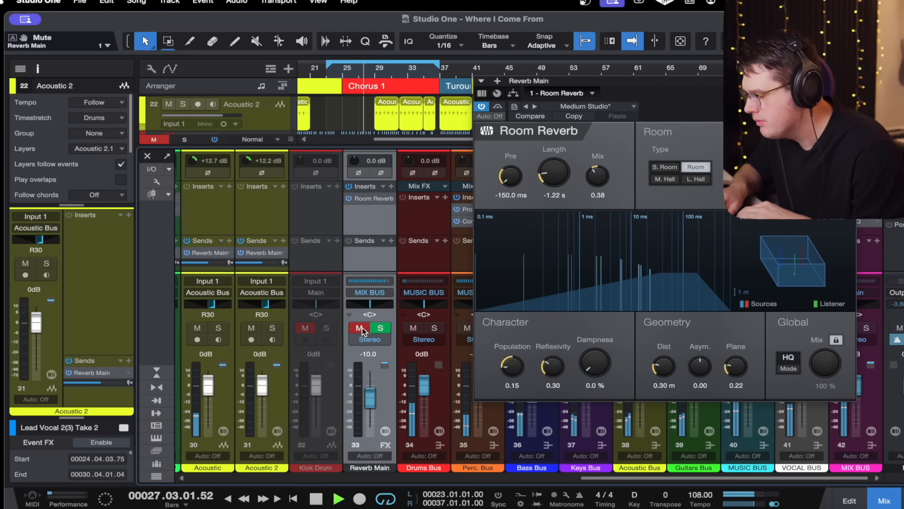
{"action": "left_click", "coordinate": [363, 327]}
{"action": "left_click", "coordinate": [372, 355]}
{"action": "type", "text": "-8"}
{"action": "key", "text": "Return"}
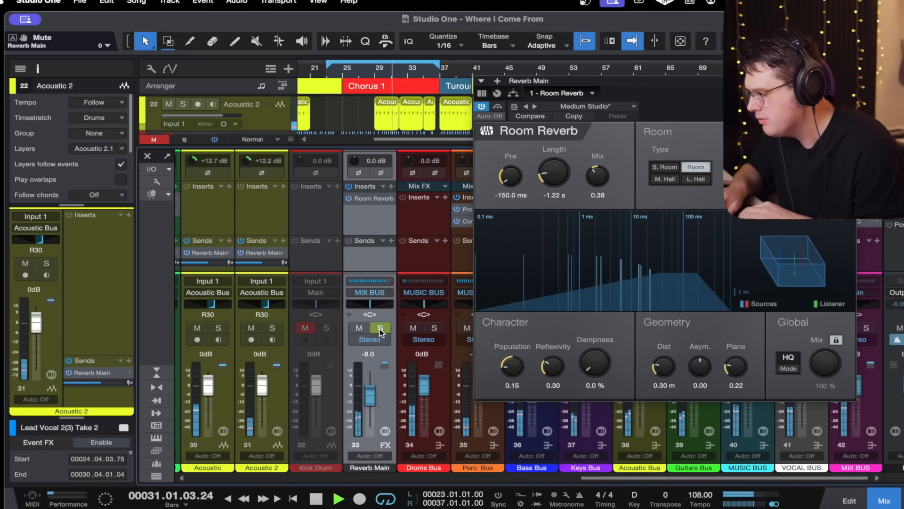
{"action": "left_click", "coordinate": [379, 329]}
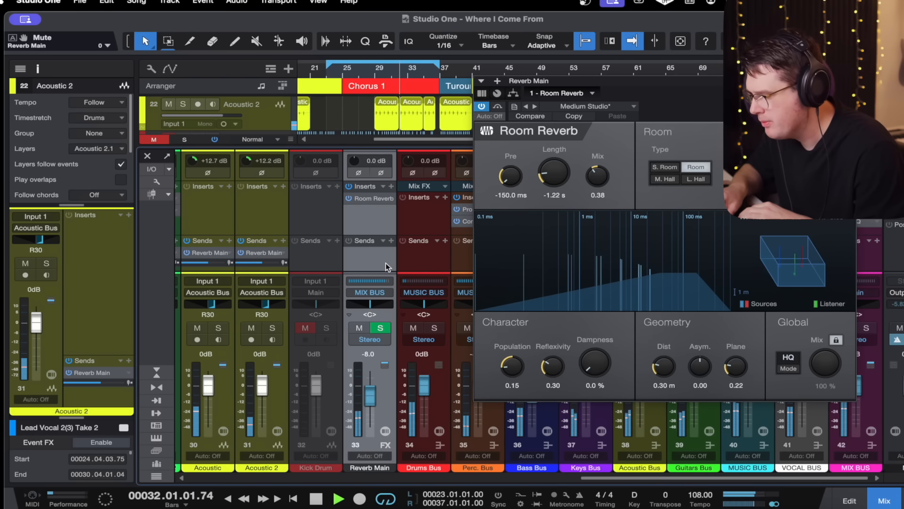
Raise the Room Reverb's mix amount to 0.67 and lower the Reverb Main channel's volume to -9.5 dB.
{"action": "left_click_drag", "start_coordinate": [597, 175], "coordinate": [604, 147]}
{"action": "left_click_drag", "start_coordinate": [603, 146], "coordinate": [603, 151]}
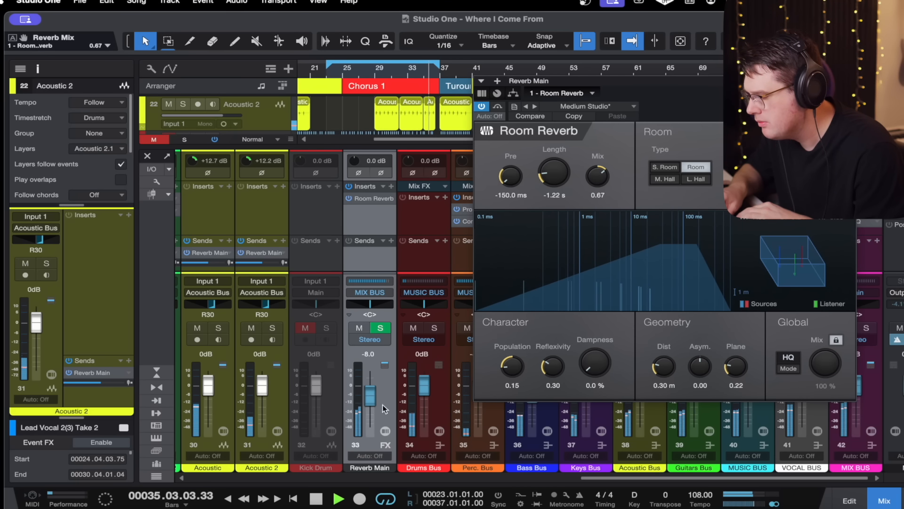
{"action": "left_click_drag", "start_coordinate": [371, 391], "coordinate": [372, 400]}
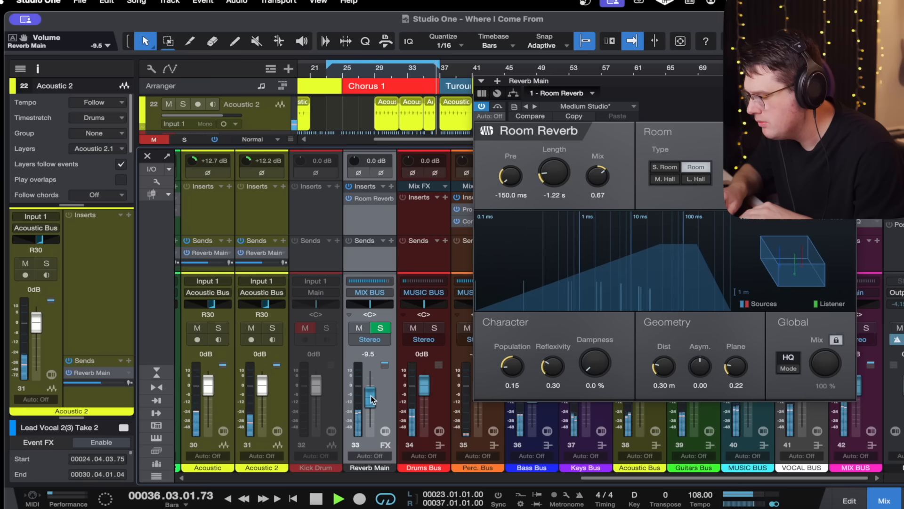
Compare the mix with Reverb Main muted and unmuted, and set the channel's volume to -10 dB.
{"action": "left_click", "coordinate": [360, 328]}
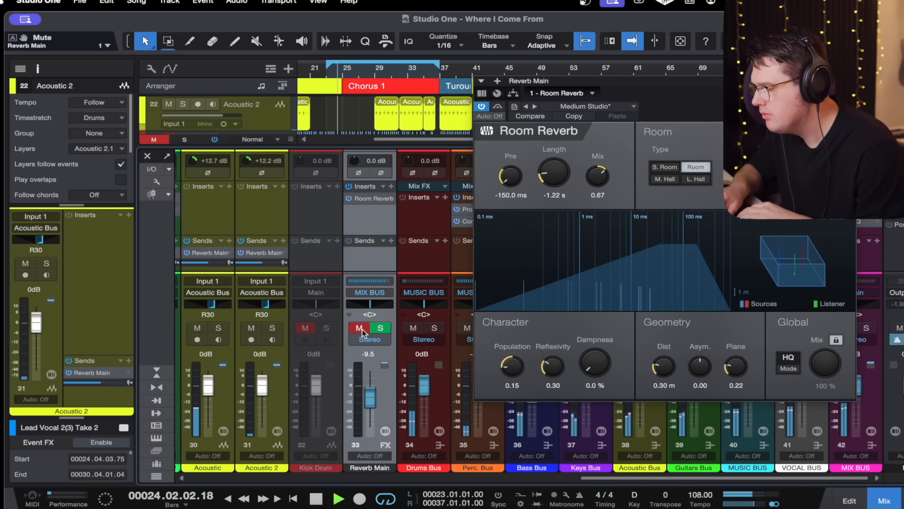
{"action": "left_click", "coordinate": [360, 328]}
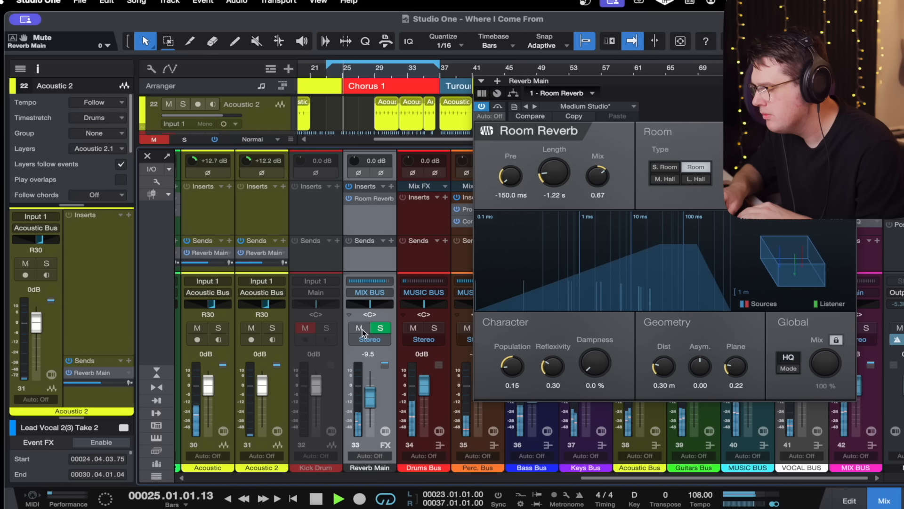
{"action": "left_click", "coordinate": [370, 353]}
{"action": "type", "text": "-10"}
{"action": "key", "text": "Return"}
{"action": "key", "text": "space"}
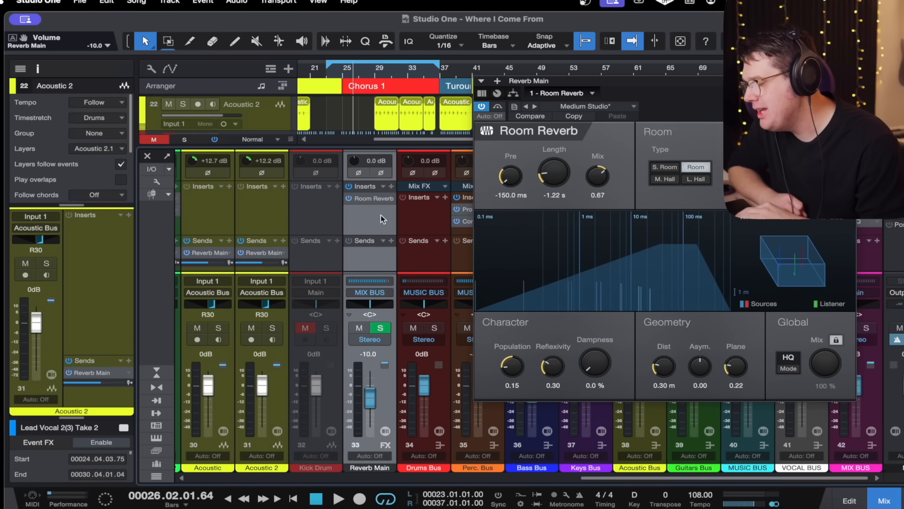
Insert a Pro EQ on the Reverb Main channel and place it before the Room Reverb.
{"action": "left_click", "coordinate": [391, 187]}
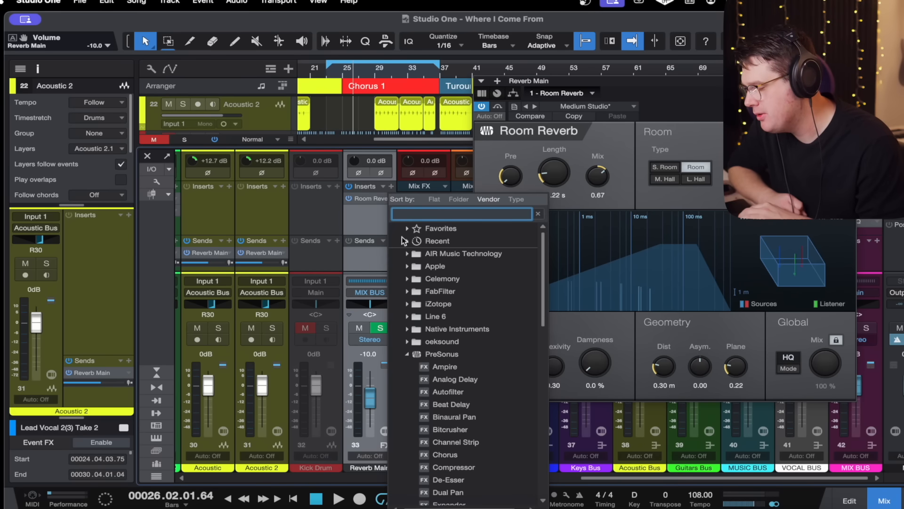
{"action": "scroll", "coordinate": [490, 400], "scroll_direction": "down", "scroll_amount": 7}
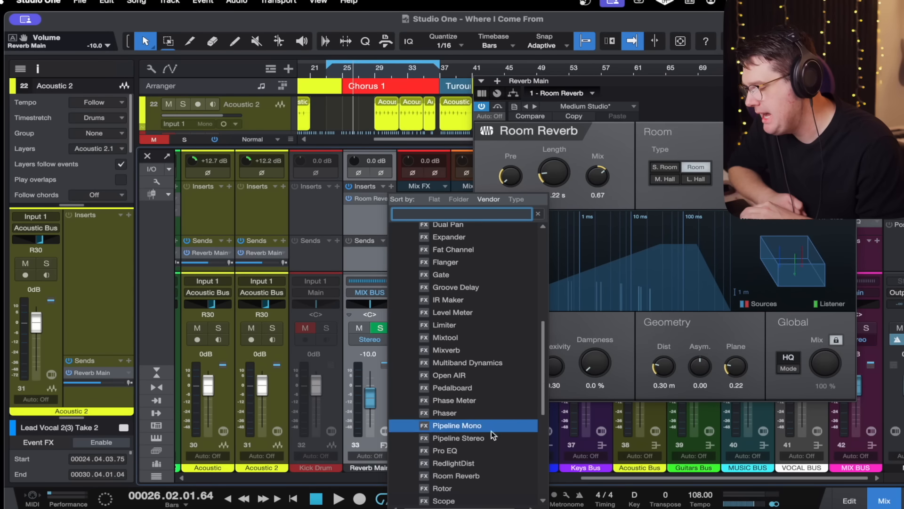
{"action": "left_click", "coordinate": [489, 453]}
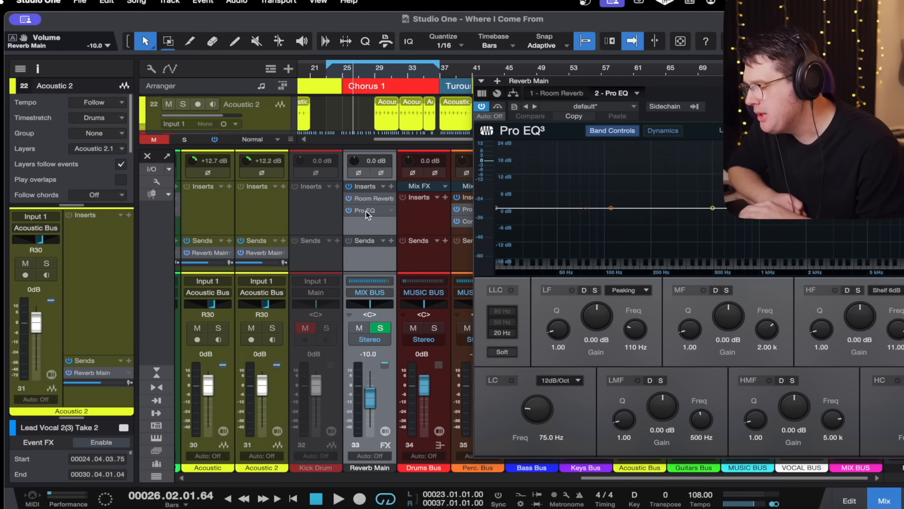
{"action": "left_click_drag", "start_coordinate": [365, 211], "coordinate": [370, 196]}
{"action": "left_click_drag", "start_coordinate": [683, 80], "coordinate": [321, 91]}
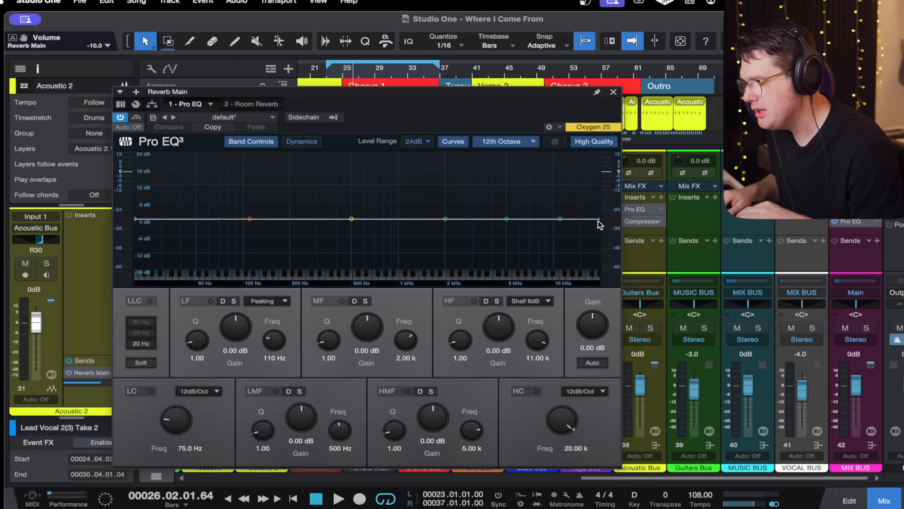
Enable the Pro EQ's high cut filter on Reverb Main and set its frequency to about 1.06 kHz.
{"action": "left_click_drag", "start_coordinate": [600, 220], "coordinate": [585, 225]}
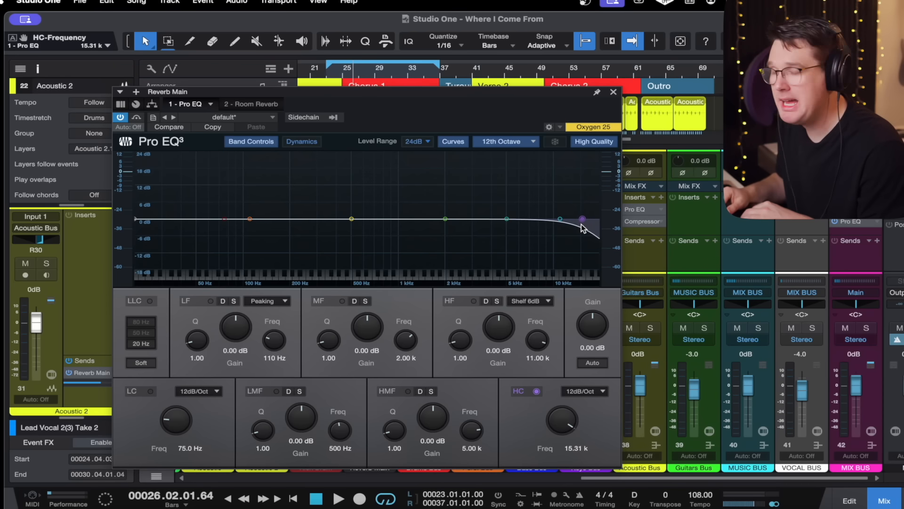
{"action": "left_click_drag", "start_coordinate": [581, 230], "coordinate": [403, 222]}
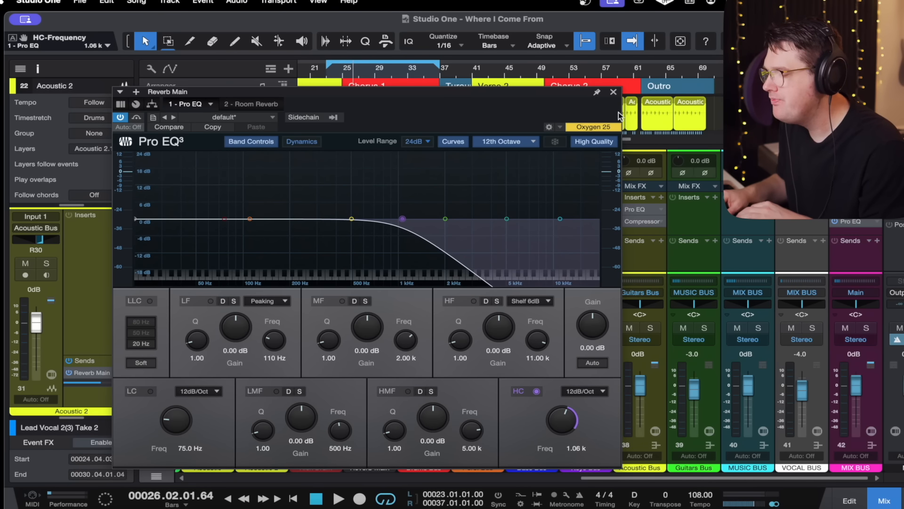
{"action": "left_click", "coordinate": [613, 93]}
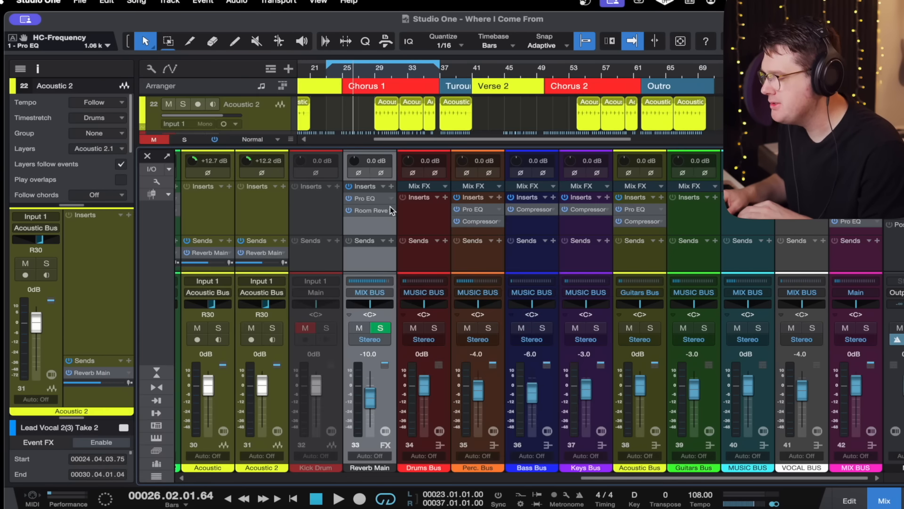
Play the song from bar 24 and solo the Reverb Main channel to hear the filtered reverb.
{"action": "left_click", "coordinate": [337, 71]}
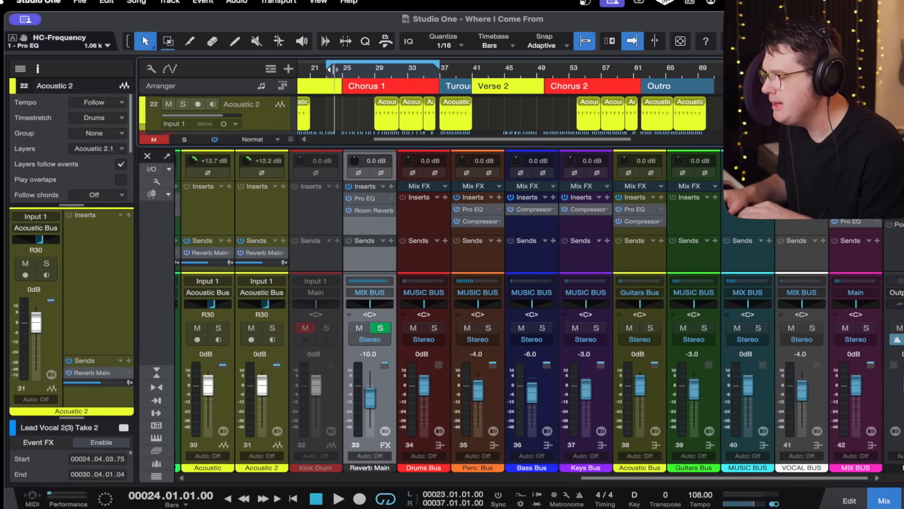
{"action": "key", "text": "space"}
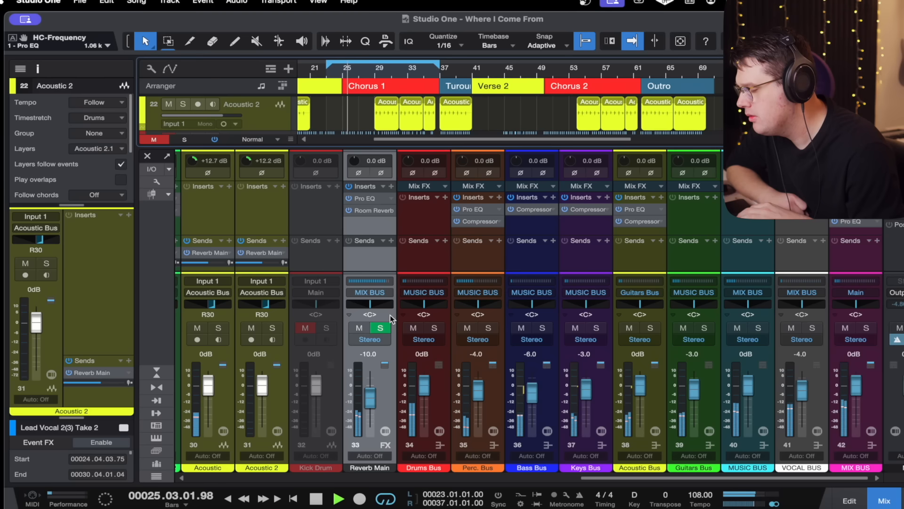
{"action": "left_click", "coordinate": [382, 329]}
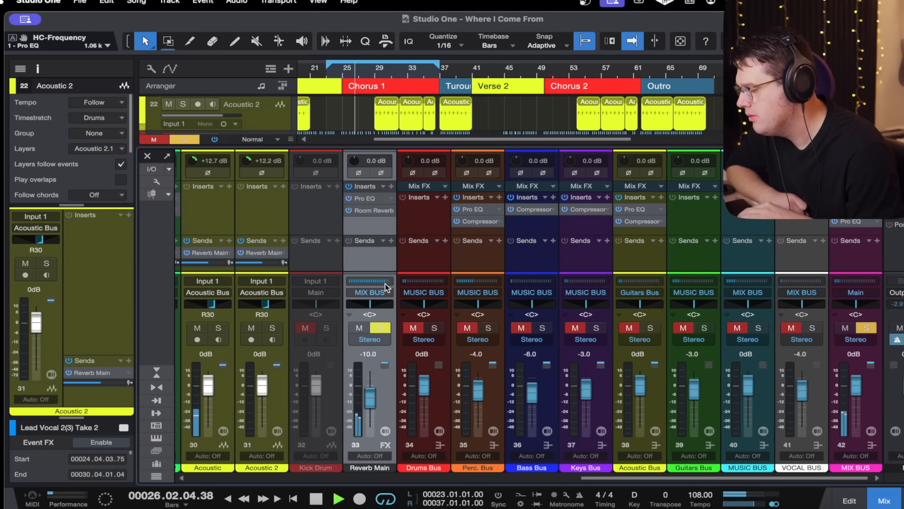
Compare the soloed reverb with its Pro EQ bypassed and active, and raise the high cut frequency to about 1.25 kHz.
{"action": "left_click", "coordinate": [367, 200]}
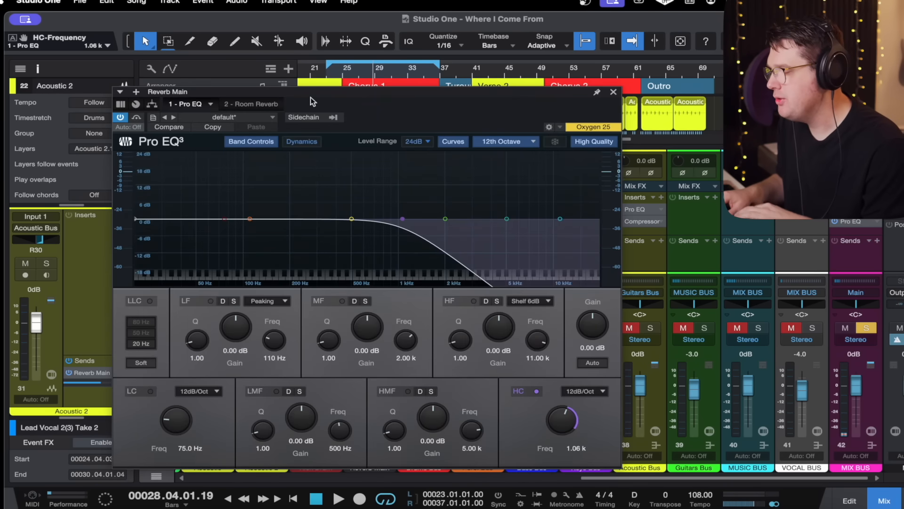
{"action": "left_click", "coordinate": [136, 119]}
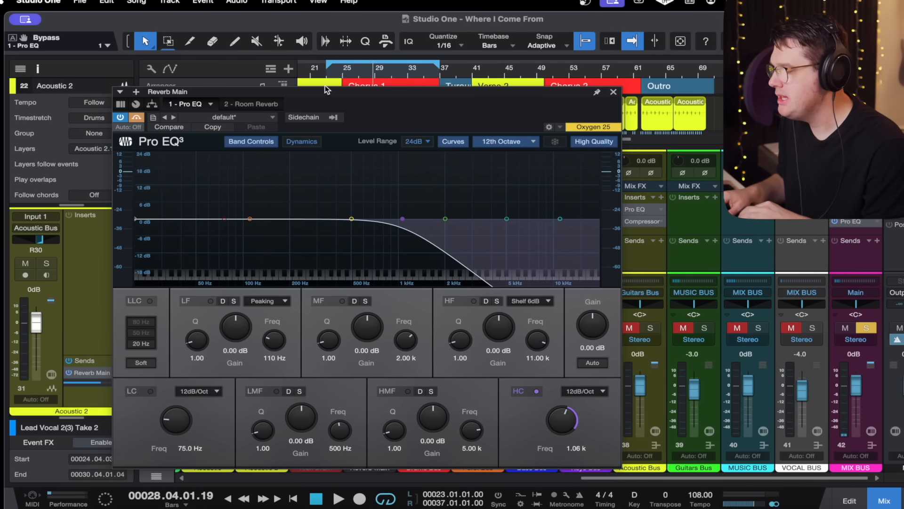
{"action": "left_click", "coordinate": [348, 69]}
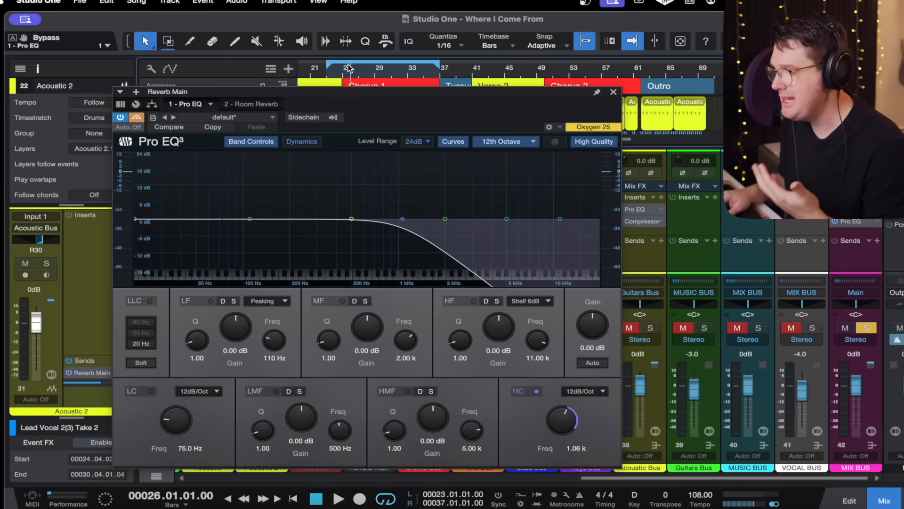
{"action": "key", "text": "space"}
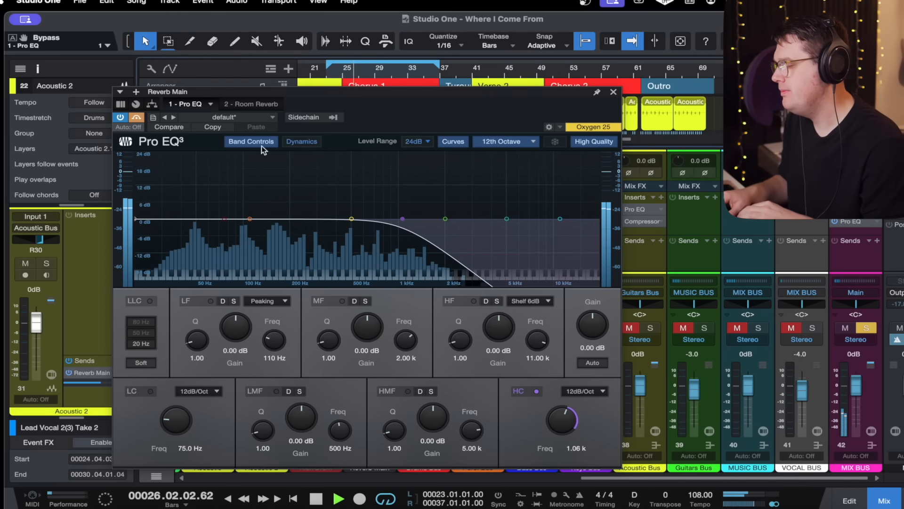
{"action": "left_click", "coordinate": [136, 118]}
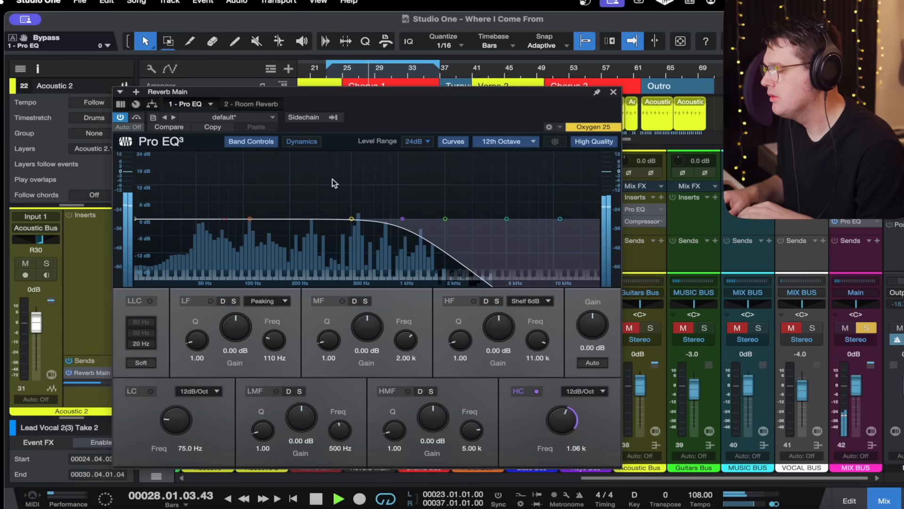
{"action": "left_click_drag", "start_coordinate": [404, 223], "coordinate": [414, 224]}
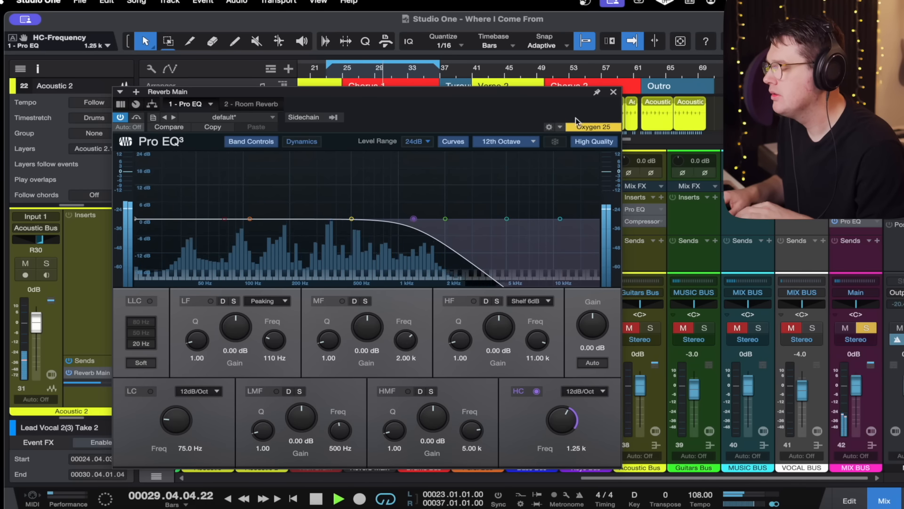
{"action": "left_click", "coordinate": [614, 90]}
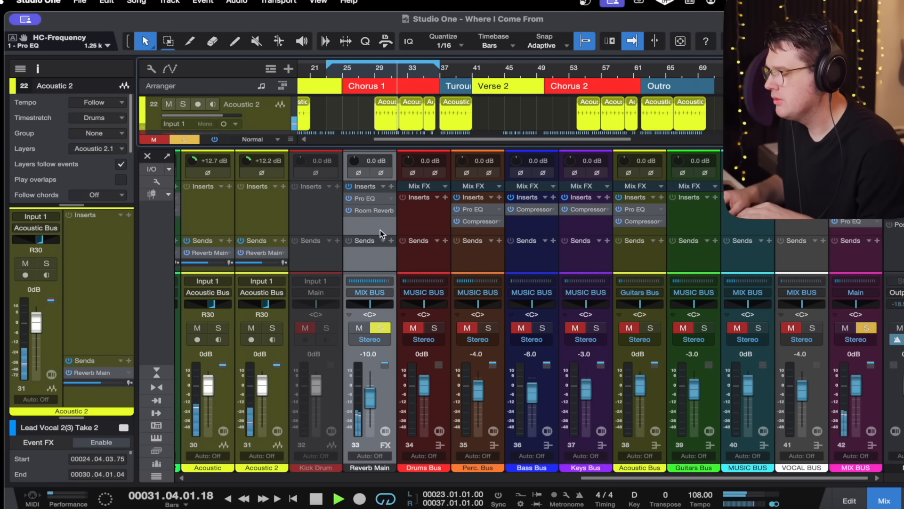
Unsolo the Reverb Main channel and play the full mix from bar 25.
{"action": "key", "text": "space"}
{"action": "left_click", "coordinate": [382, 328]}
{"action": "left_click", "coordinate": [339, 72]}
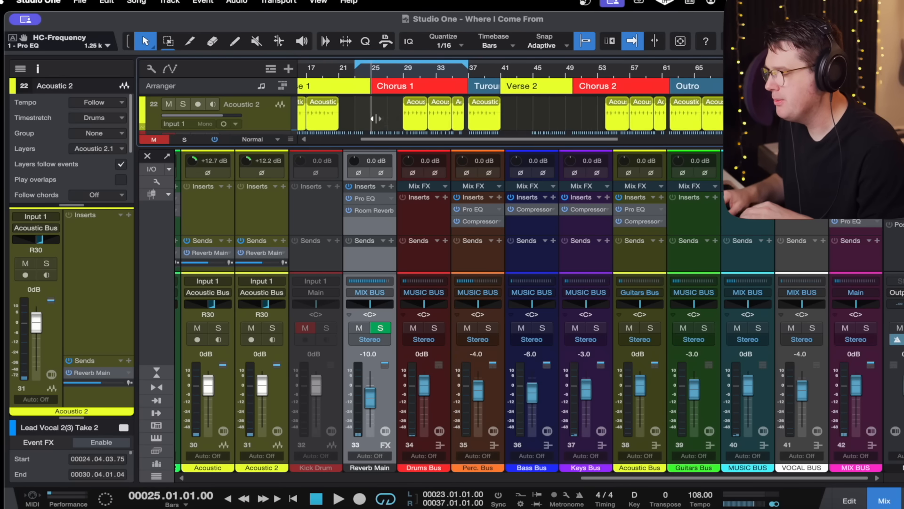
{"action": "key", "text": "space"}
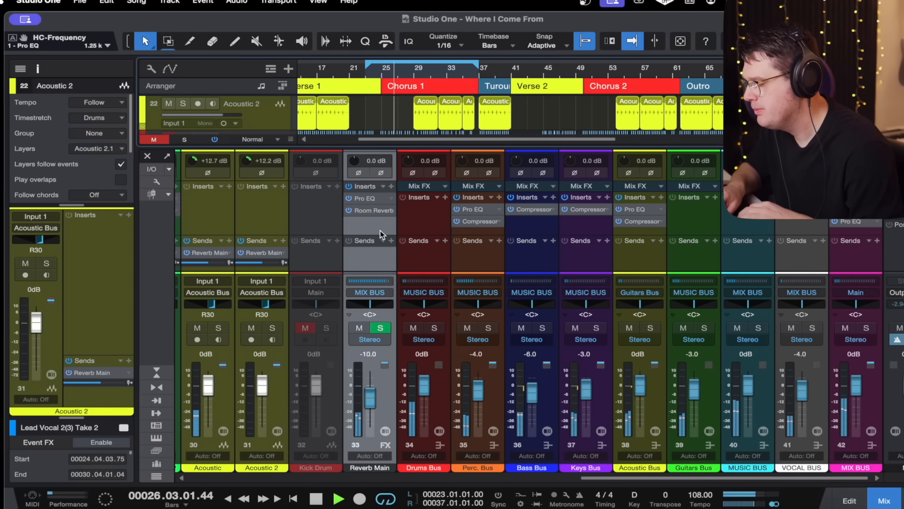
Stop playback and lower the Impact track's send level to Reverb Main to about -11.7 dB.
{"action": "scroll", "coordinate": [367, 218], "scroll_direction": "left", "scroll_amount": 8}
{"action": "scroll", "coordinate": [366, 218], "scroll_direction": "left", "scroll_amount": 19}
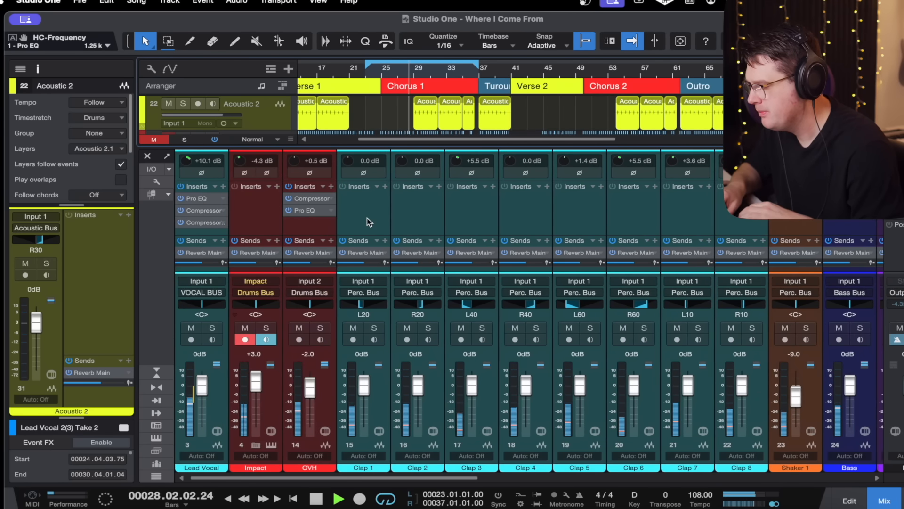
{"action": "key", "text": "space"}
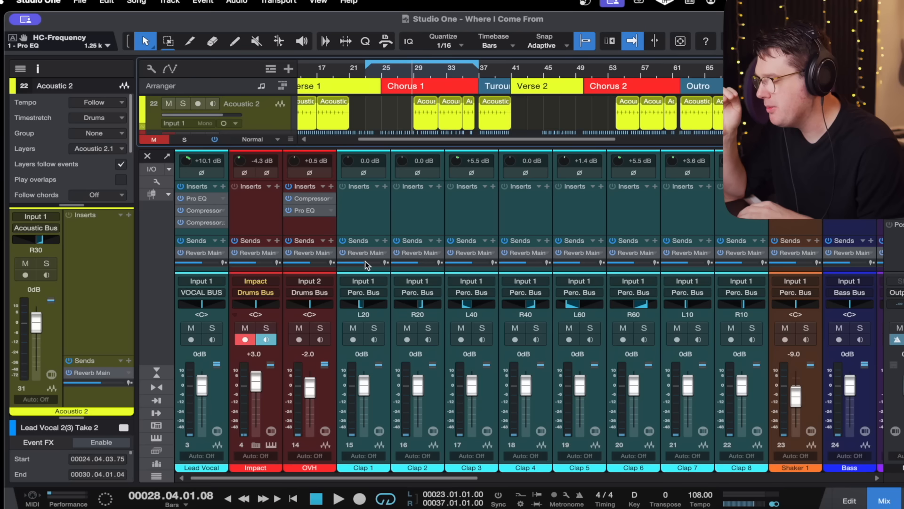
{"action": "mouse_move", "coordinate": [363, 267]}
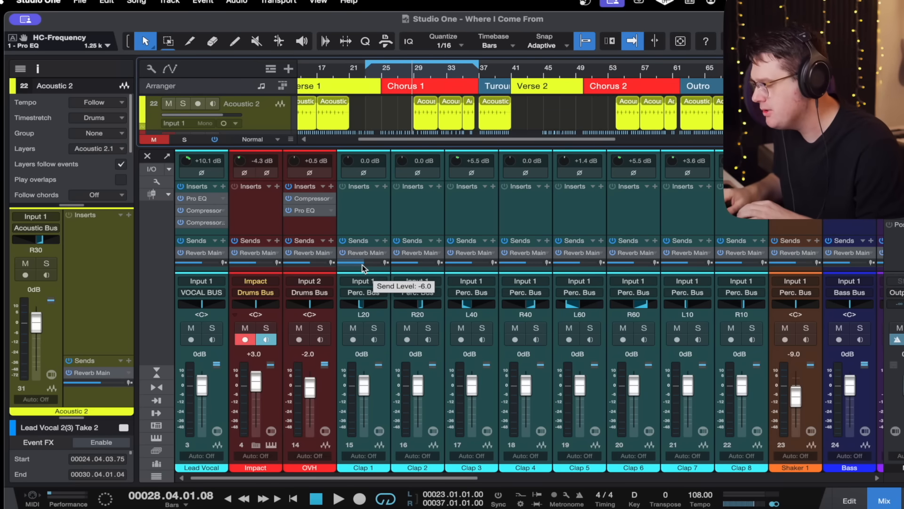
{"action": "left_click_drag", "start_coordinate": [264, 263], "coordinate": [260, 281]}
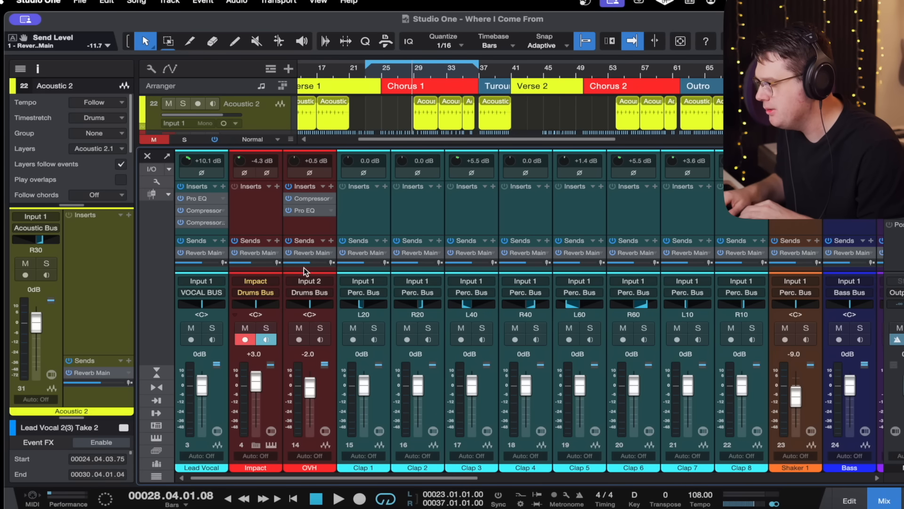
Raise the OVH track's send level to Reverb Main to about -3.3 dB.
{"action": "mouse_move", "coordinate": [313, 262]}
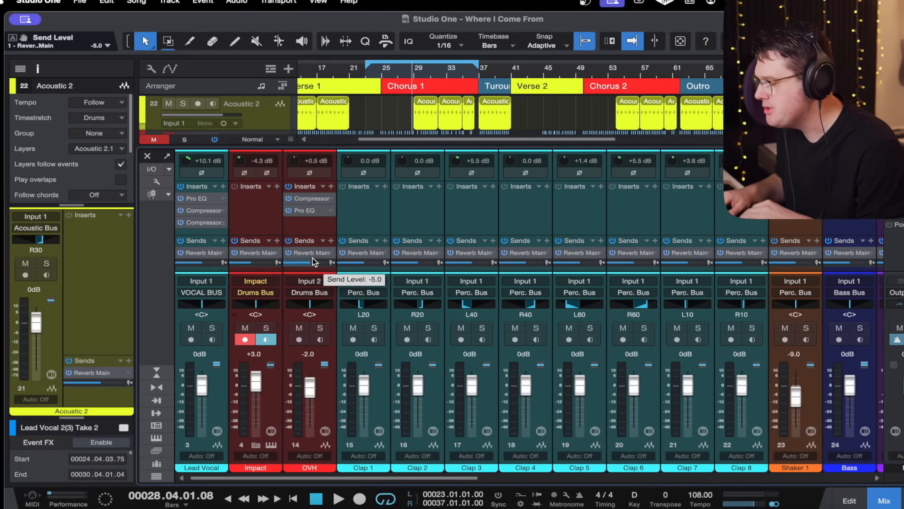
{"action": "scroll", "coordinate": [360, 223], "scroll_direction": "right", "scroll_amount": 3}
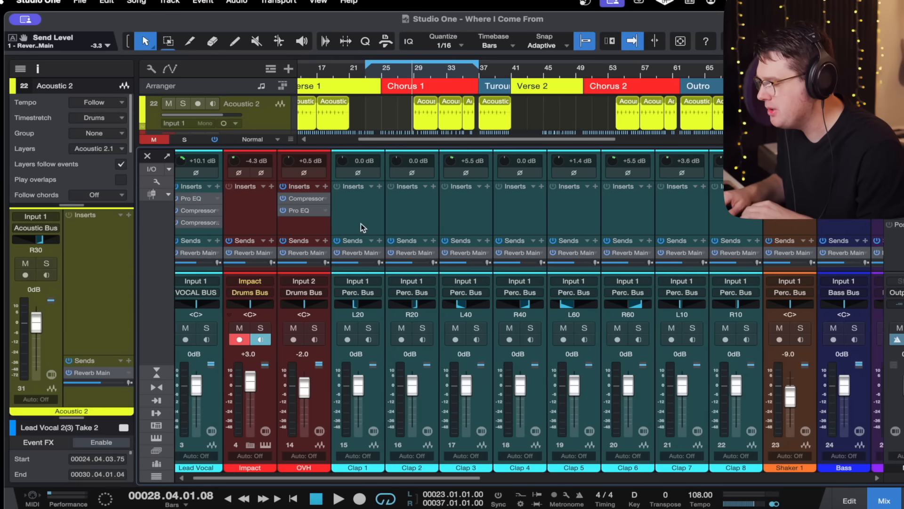
Lower the Bass track's send level to Reverb Main to about -20.8 dB and switch that send off.
{"action": "scroll", "coordinate": [361, 223], "scroll_direction": "right", "scroll_amount": 10}
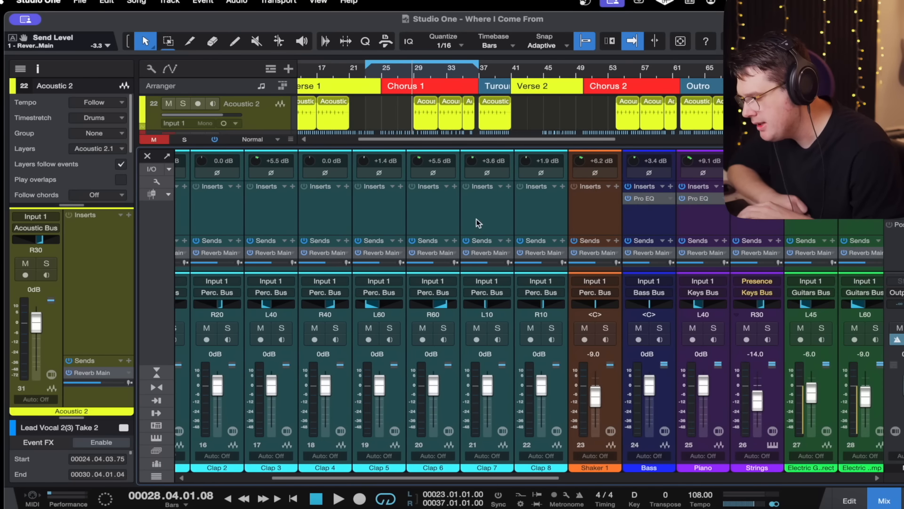
{"action": "scroll", "coordinate": [476, 219], "scroll_direction": "right", "scroll_amount": 8}
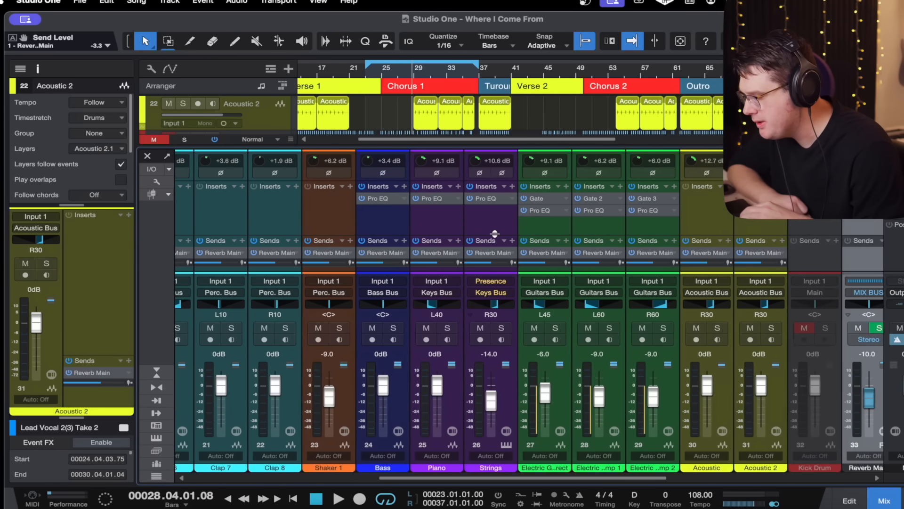
{"action": "left_click_drag", "start_coordinate": [382, 262], "coordinate": [376, 301]}
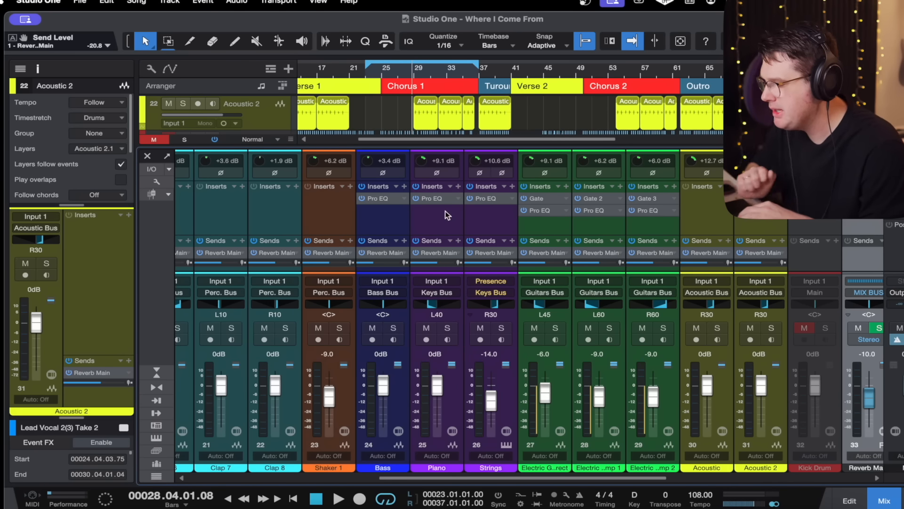
{"action": "scroll", "coordinate": [408, 229], "scroll_direction": "right", "scroll_amount": 1}
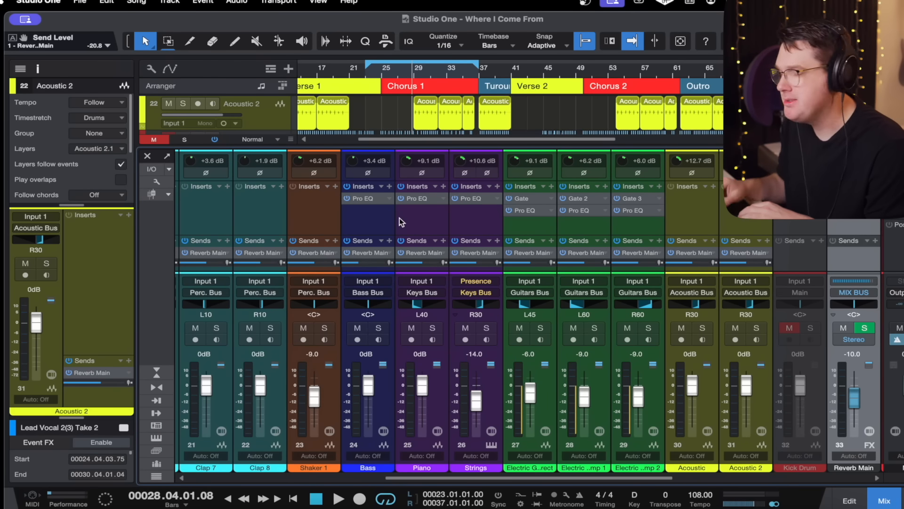
{"action": "left_click", "coordinate": [347, 253]}
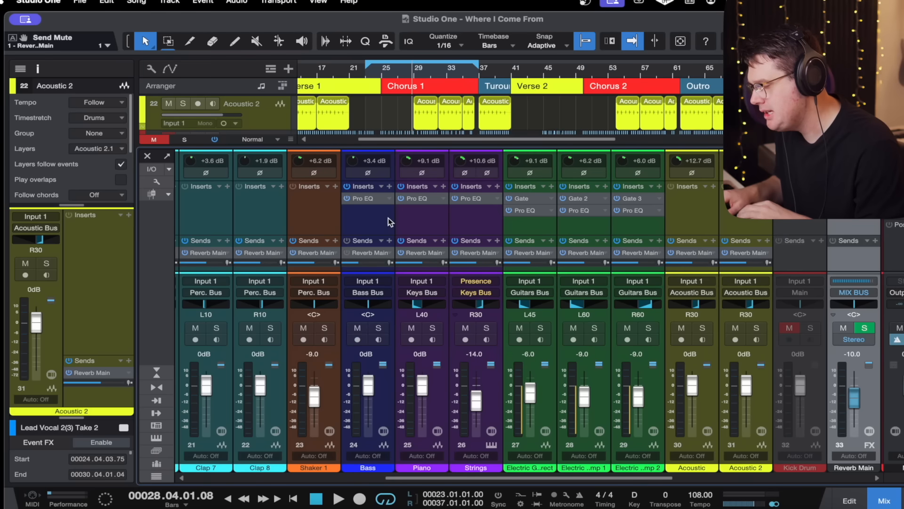
Solo the Guitars Bus and play the song from just before Chorus 1.
{"action": "scroll", "coordinate": [387, 219], "scroll_direction": "right", "scroll_amount": 5}
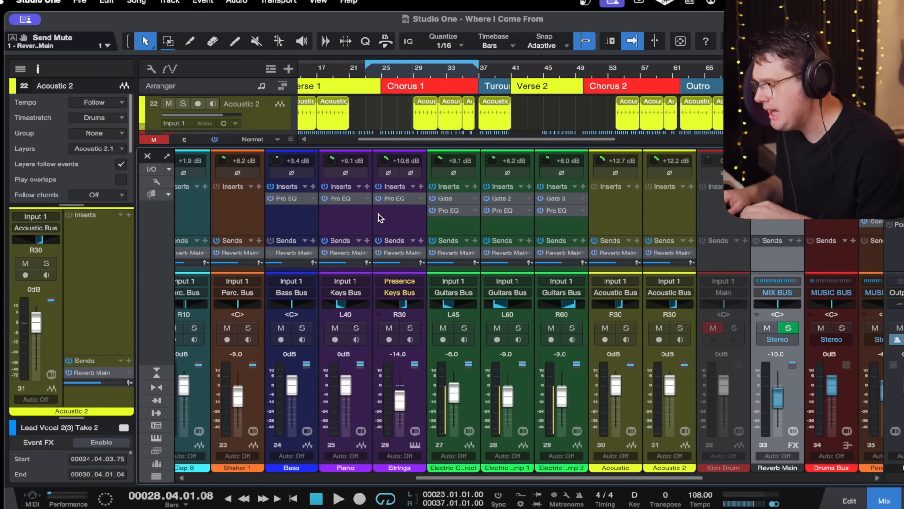
{"action": "scroll", "coordinate": [378, 214], "scroll_direction": "right", "scroll_amount": 2}
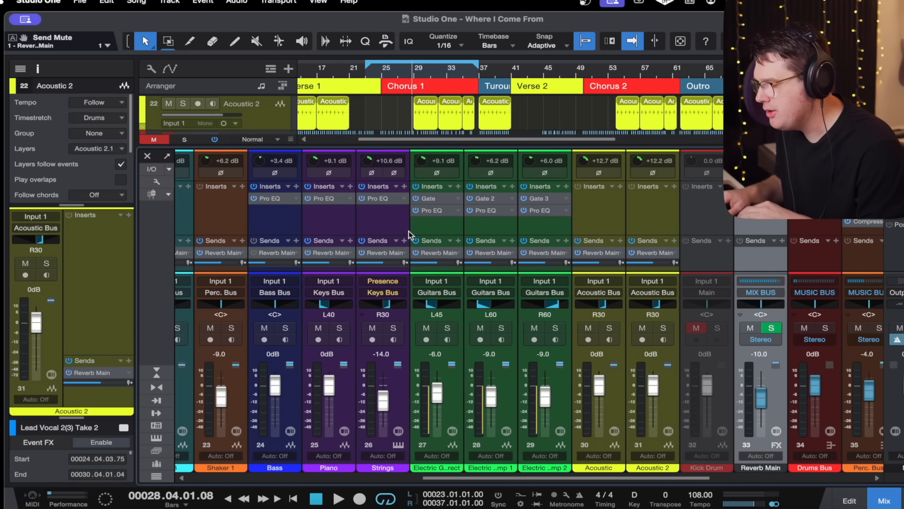
{"action": "scroll", "coordinate": [392, 231], "scroll_direction": "right", "scroll_amount": 2}
{"action": "scroll", "coordinate": [375, 245], "scroll_direction": "right", "scroll_amount": 4}
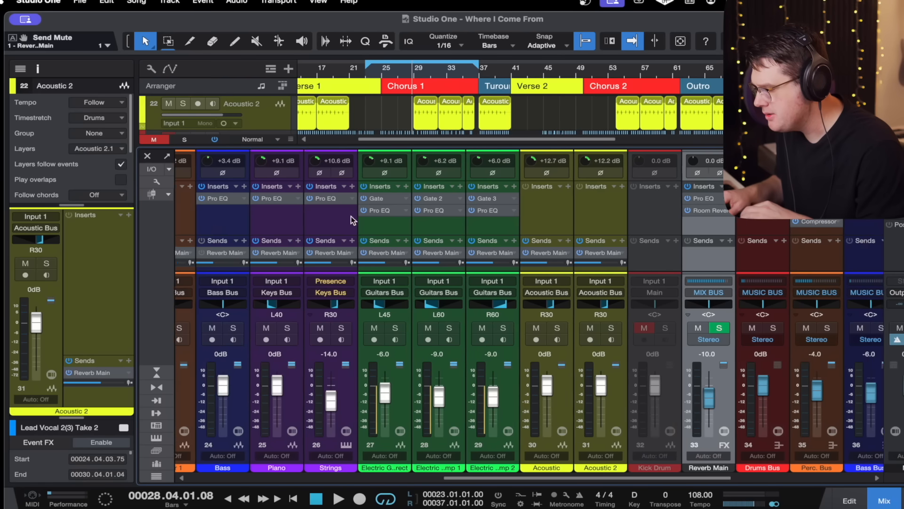
{"action": "scroll", "coordinate": [557, 250], "scroll_direction": "right", "scroll_amount": 14}
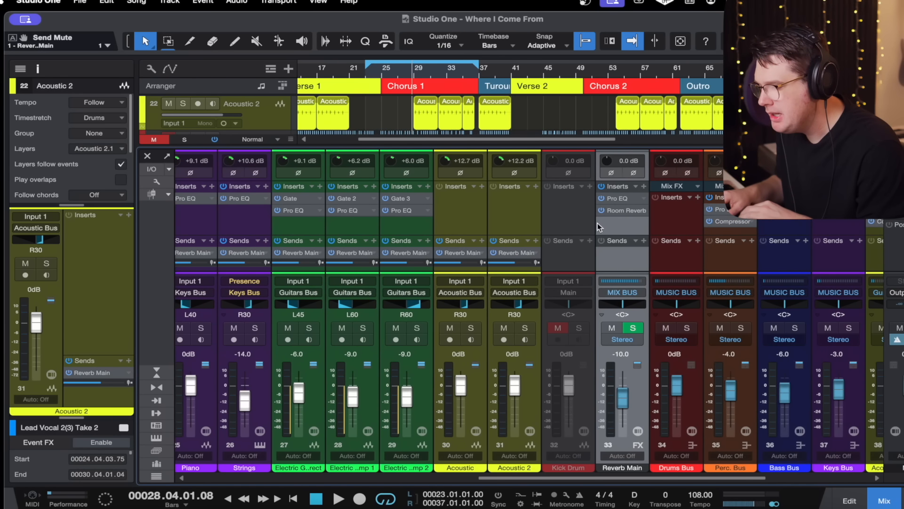
{"action": "left_click", "coordinate": [754, 218]}
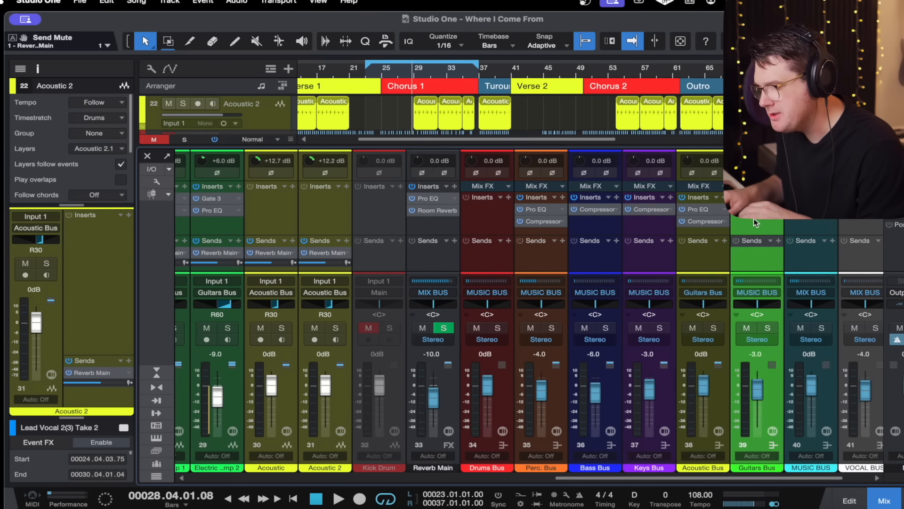
{"action": "key", "text": "s"}
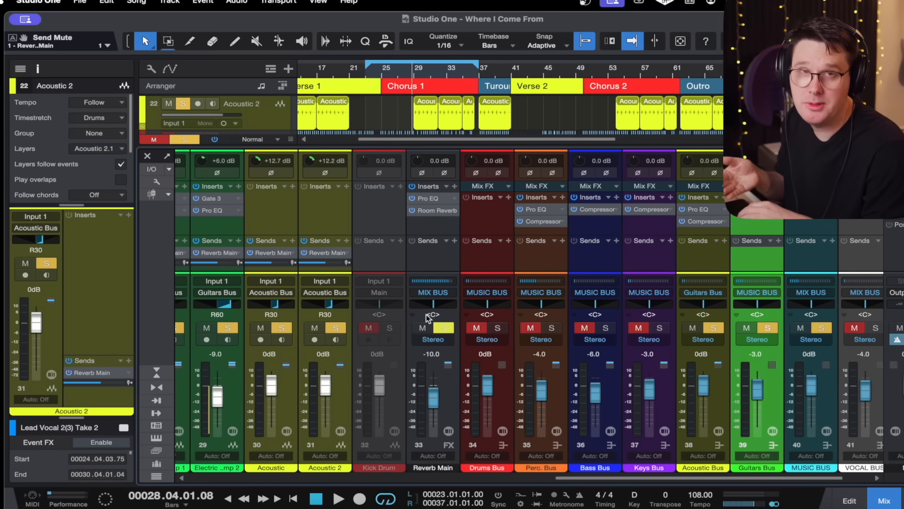
{"action": "left_click", "coordinate": [377, 69]}
{"action": "key", "text": "space"}
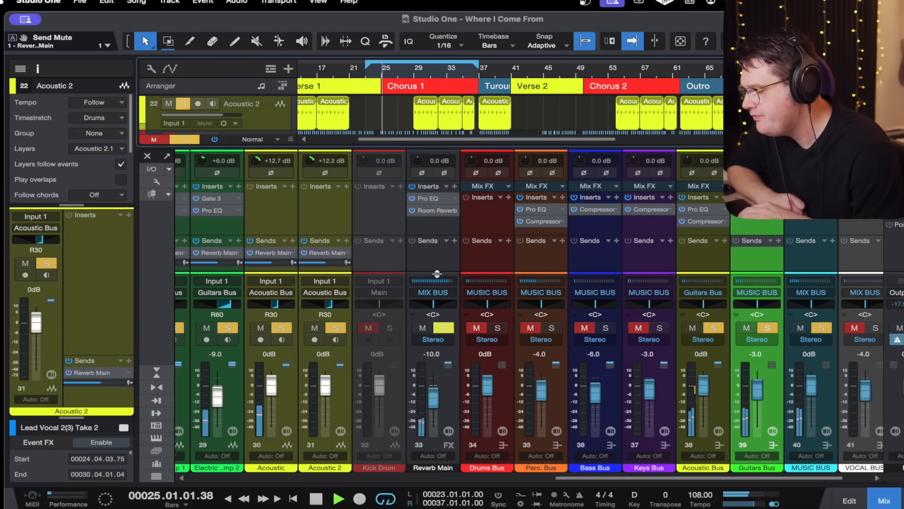
Raise the Reverb Main sends of the three electric guitars and Acoustic 2, with Electric Guitar Direct at about -2.1 dB and Acoustic 2 at -1.3 dB.
{"action": "scroll", "coordinate": [322, 215], "scroll_direction": "left", "scroll_amount": 2}
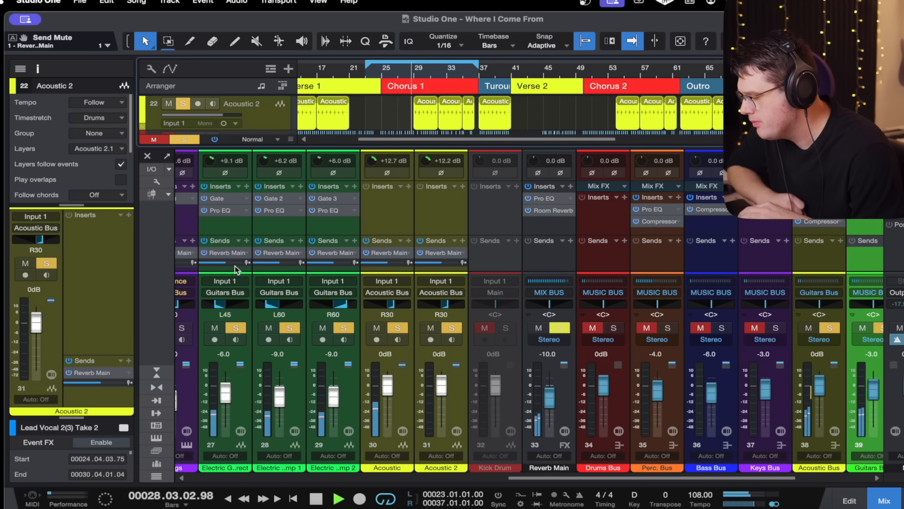
{"action": "left_click_drag", "start_coordinate": [236, 261], "coordinate": [238, 245]}
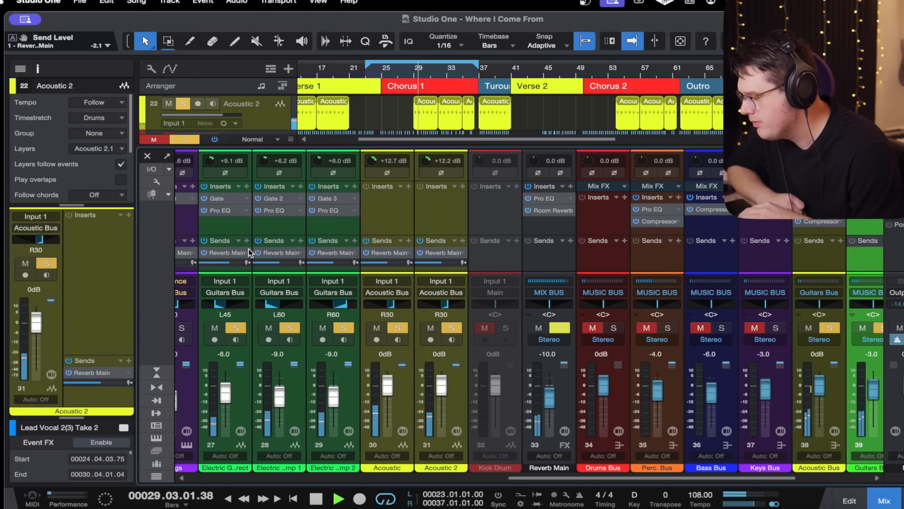
{"action": "left_click_drag", "start_coordinate": [287, 262], "coordinate": [287, 246]}
{"action": "left_click_drag", "start_coordinate": [342, 262], "coordinate": [345, 245]}
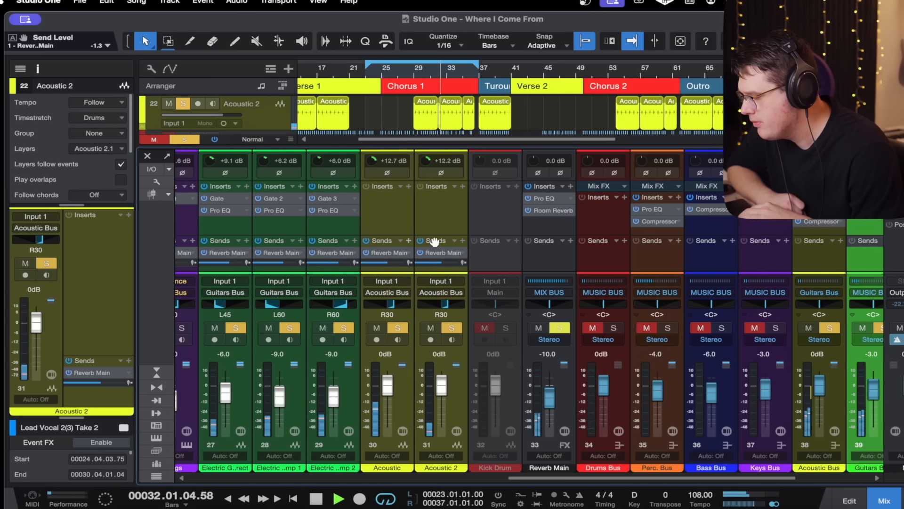
Stop playback and unsolo the Guitars Bus.
{"action": "scroll", "coordinate": [484, 224], "scroll_direction": "right", "scroll_amount": 5}
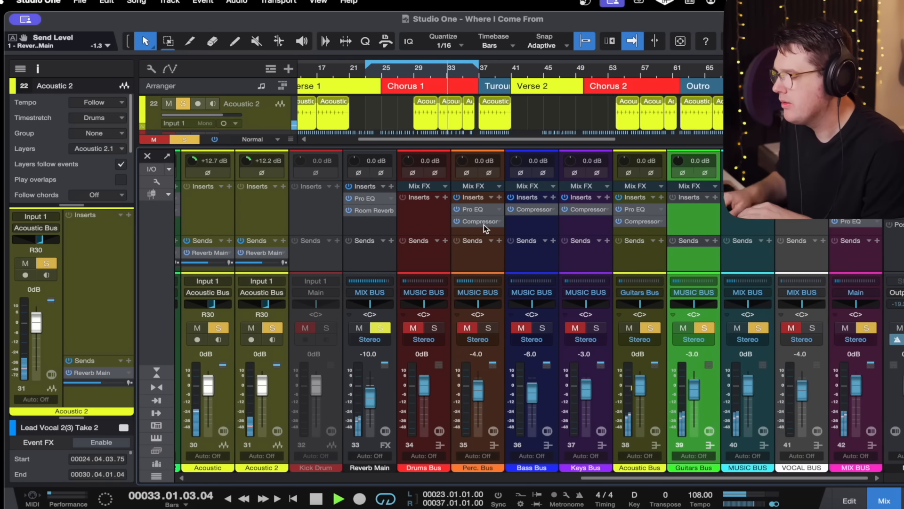
{"action": "key", "text": "space"}
{"action": "left_click", "coordinate": [705, 328]}
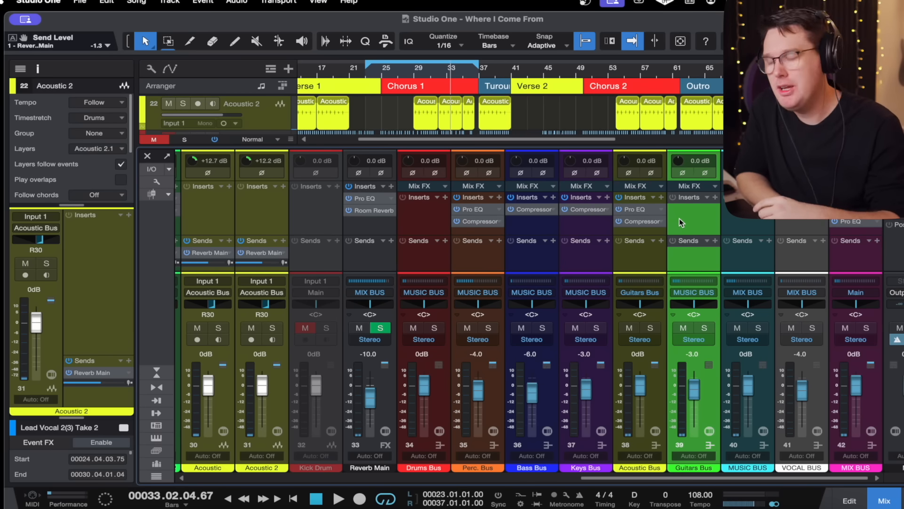
{"action": "scroll", "coordinate": [589, 255], "scroll_direction": "left", "scroll_amount": 5}
{"action": "scroll", "coordinate": [589, 255], "scroll_direction": "left", "scroll_amount": 1}
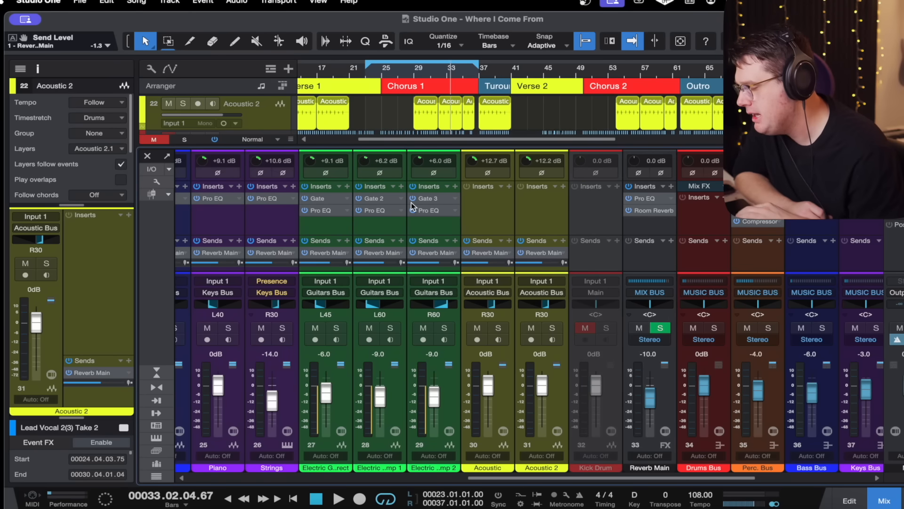
{"action": "left_click", "coordinate": [334, 229]}
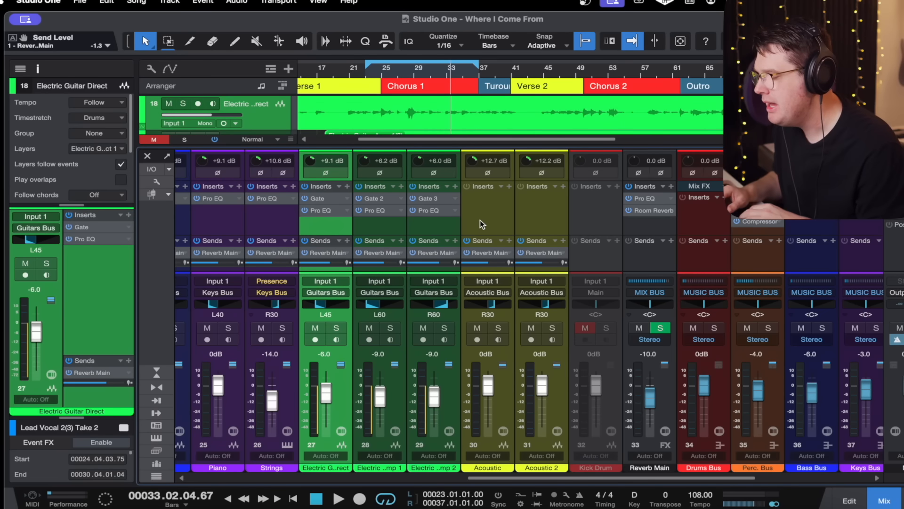
{"action": "left_click", "coordinate": [646, 219]}
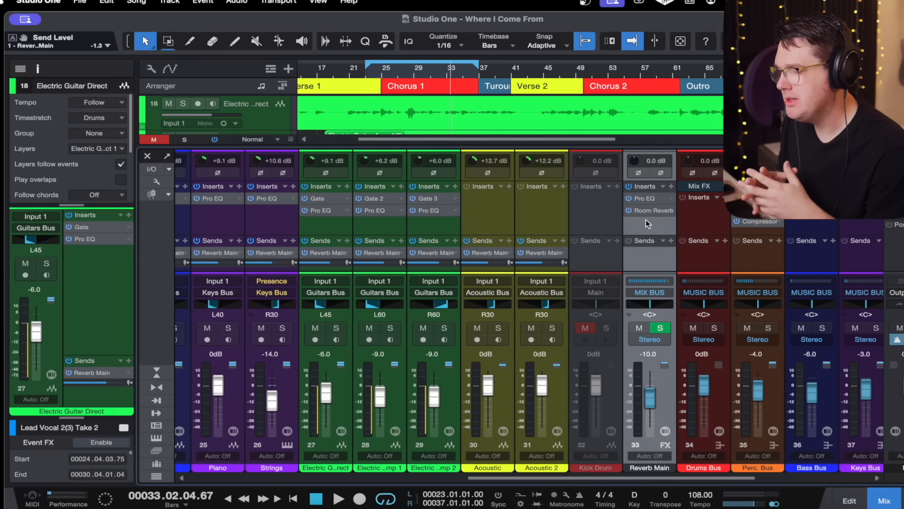
{"action": "left_click", "coordinate": [560, 213]}
{"action": "left_click", "coordinate": [487, 214]}
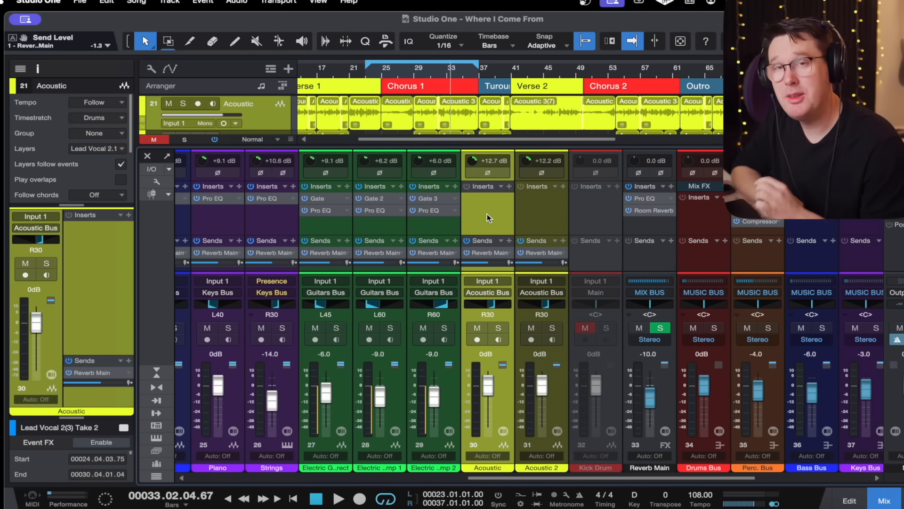
{"action": "scroll", "coordinate": [487, 214], "scroll_direction": "left", "scroll_amount": 4}
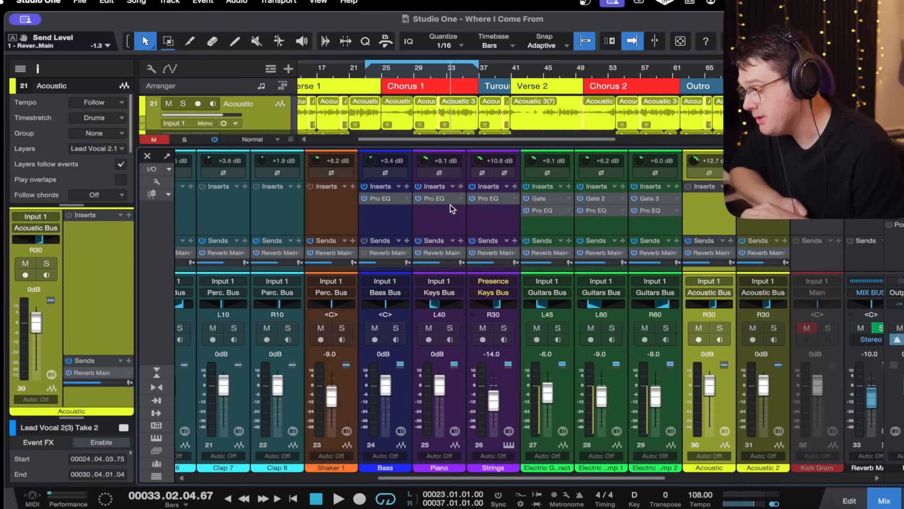
Select the three electric guitar channels, add a new FX channel to the mixer and name it Delay.
{"action": "scroll", "coordinate": [490, 208], "scroll_direction": "right", "scroll_amount": 2}
{"action": "left_click", "coordinate": [478, 219]}
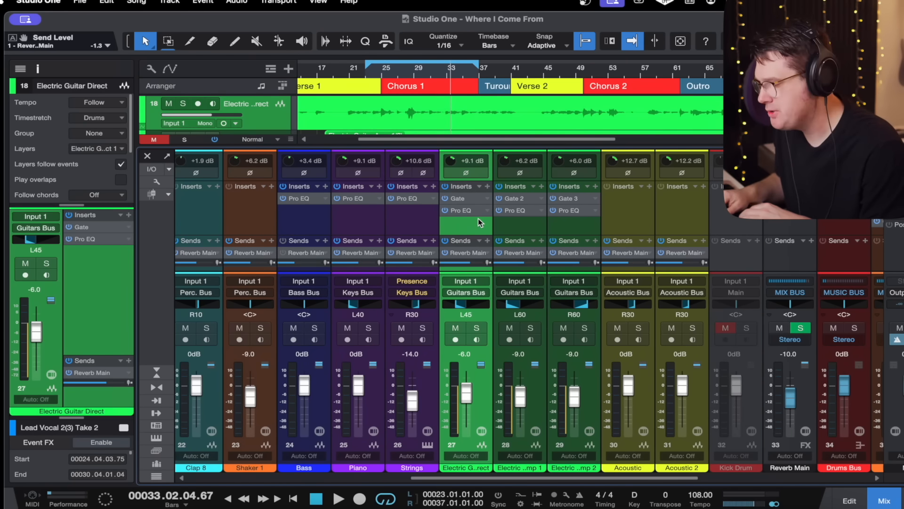
{"action": "left_click", "coordinate": [559, 226]}
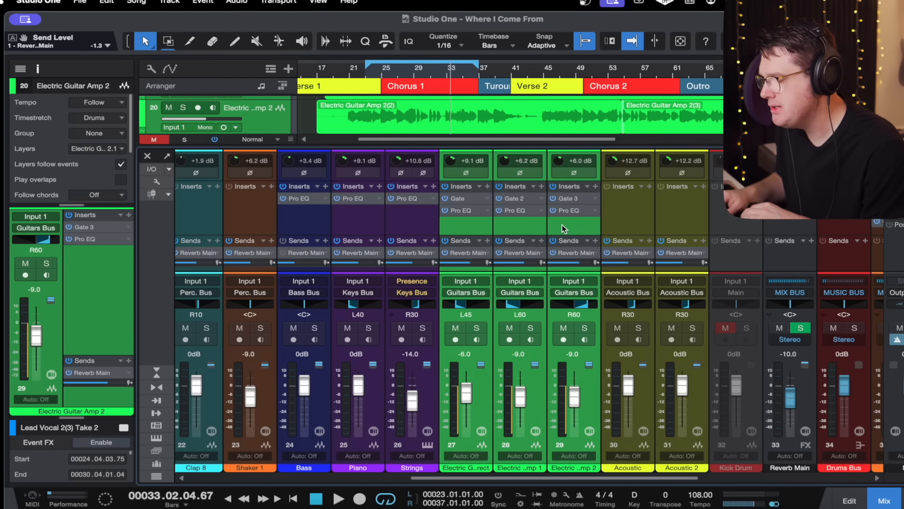
{"action": "right_click", "coordinate": [568, 225]}
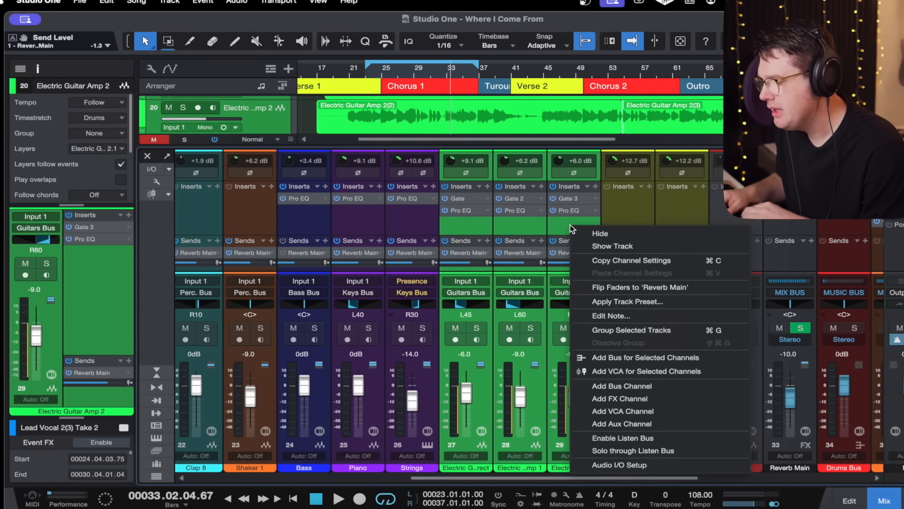
{"action": "left_click", "coordinate": [607, 400]}
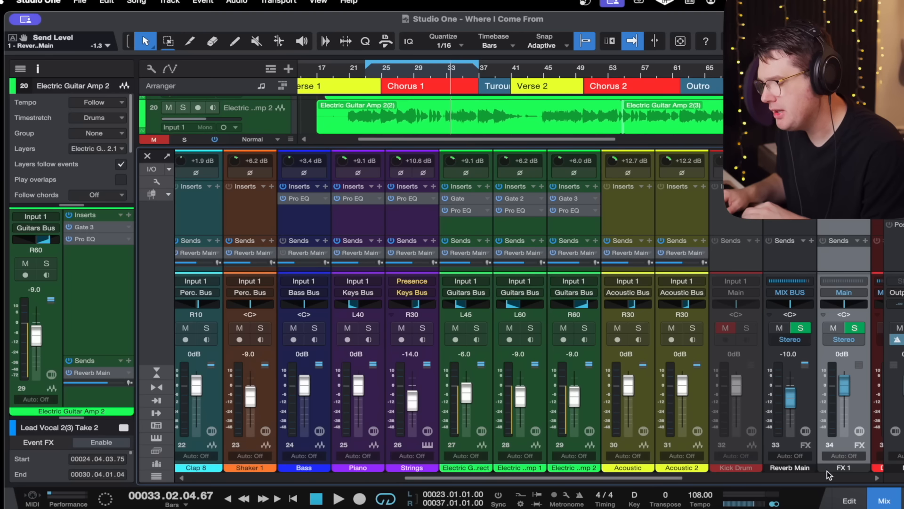
{"action": "double_click", "coordinate": [843, 467]}
{"action": "type", "text": "Delay"}
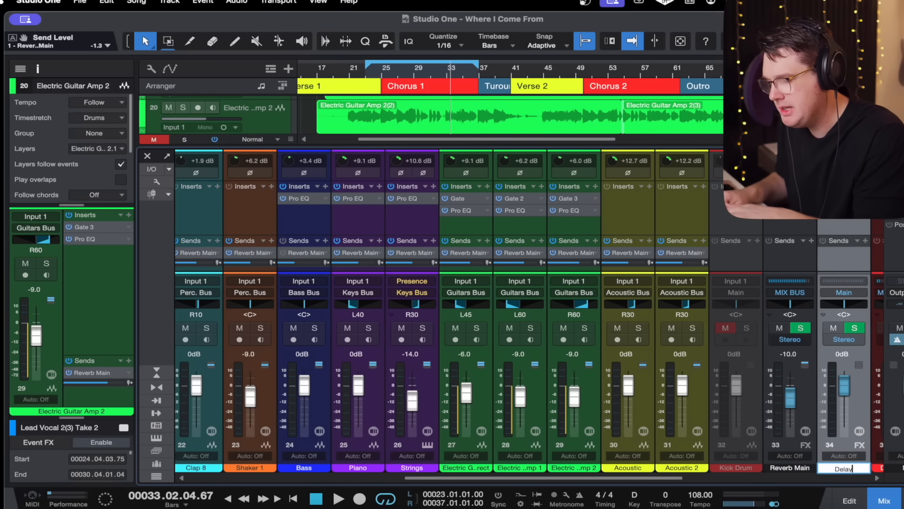
{"action": "key", "text": "Return"}
Select all three electric guitar channels together and add a send to the Delay channel on them.
{"action": "left_click", "coordinate": [480, 230]}
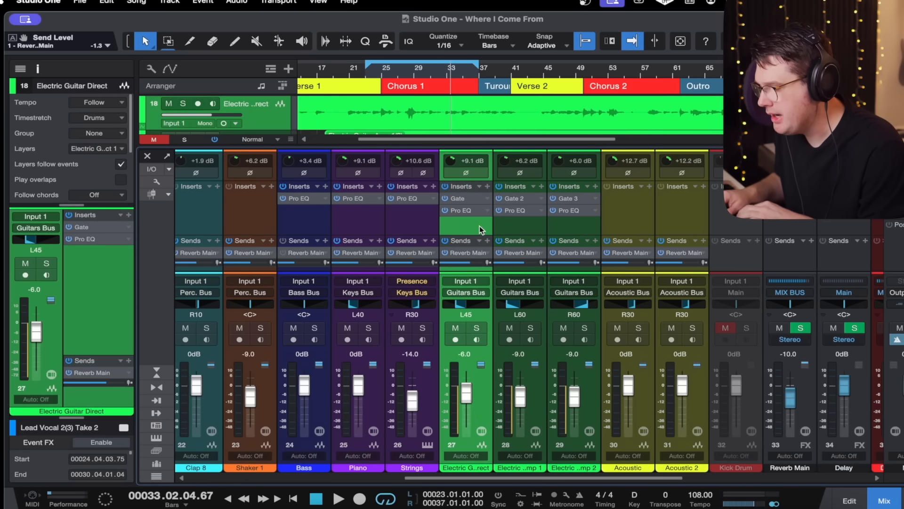
{"action": "left_click", "coordinate": [595, 240]}
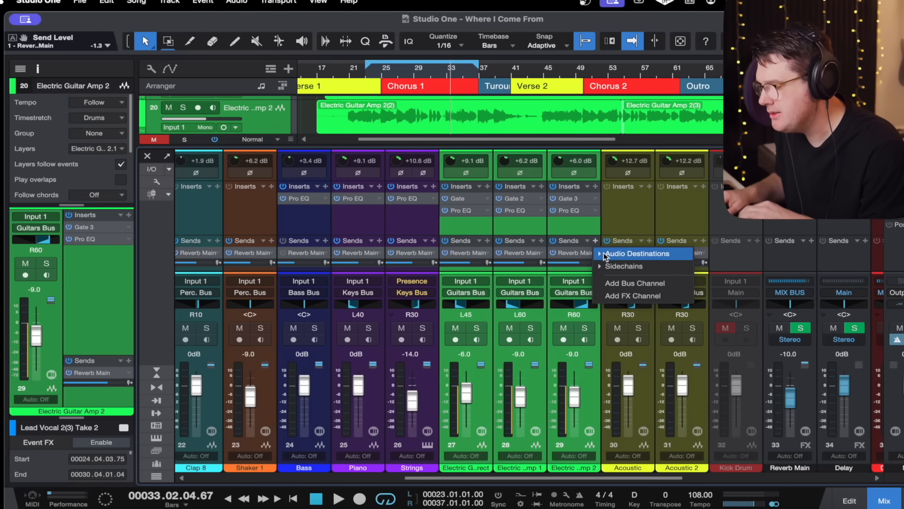
{"action": "left_click", "coordinate": [603, 253]}
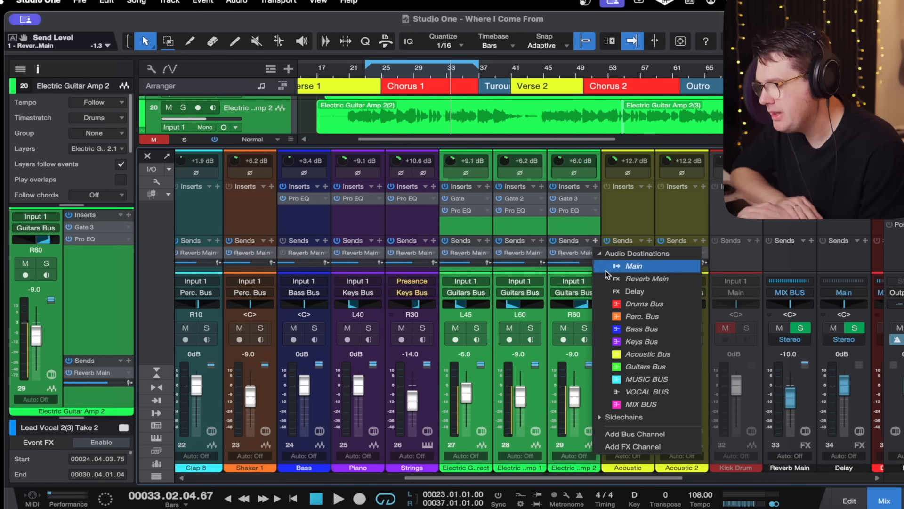
{"action": "left_click", "coordinate": [607, 289]}
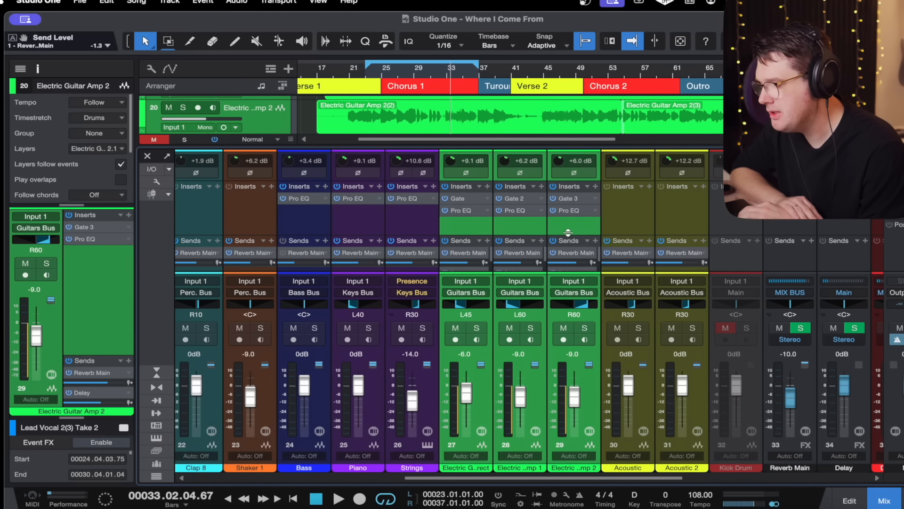
Enlarge the mixer console and its sends area enough to show both the Reverb Main and Delay sends.
{"action": "left_click_drag", "start_coordinate": [568, 232], "coordinate": [570, 214]}
{"action": "left_click_drag", "start_coordinate": [546, 146], "coordinate": [547, 106]}
{"action": "left_click_drag", "start_coordinate": [554, 216], "coordinate": [555, 199]}
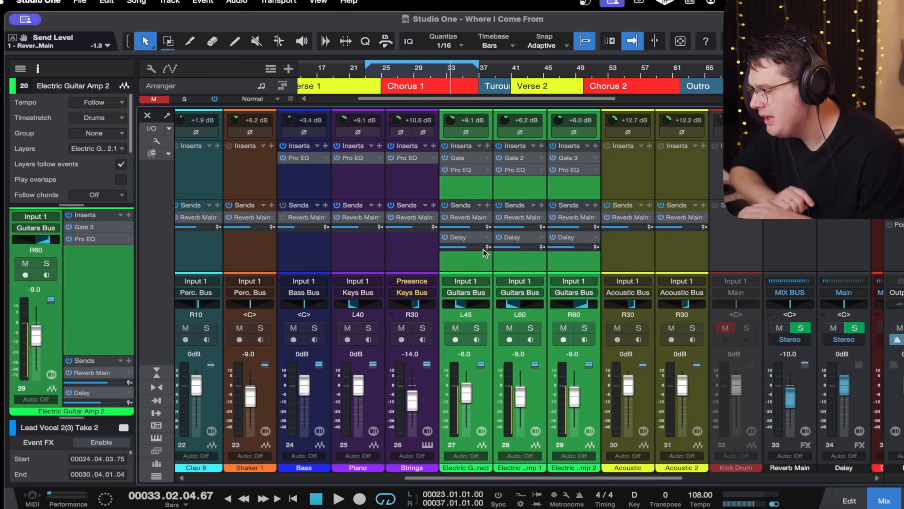
{"action": "scroll", "coordinate": [502, 266], "scroll_direction": "right", "scroll_amount": 5}
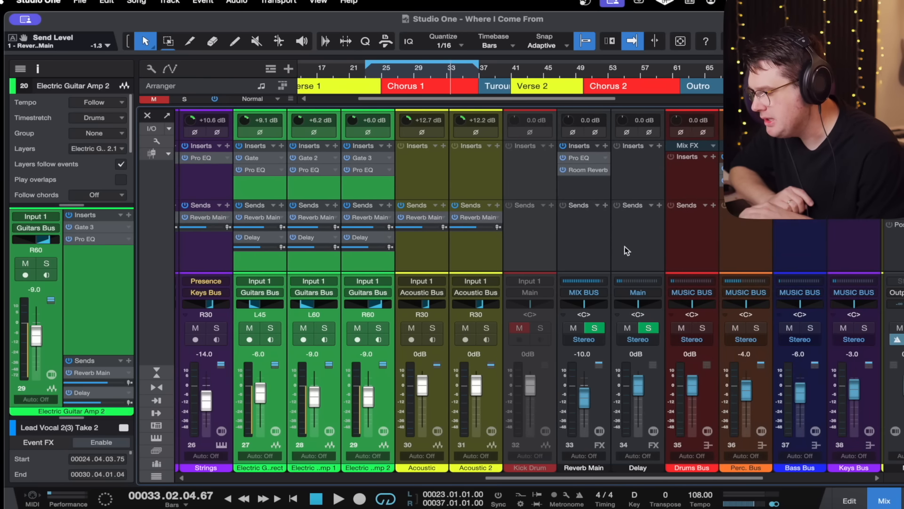
Insert the PreSonus Analog Delay effect on the Delay channel.
{"action": "left_click", "coordinate": [636, 183]}
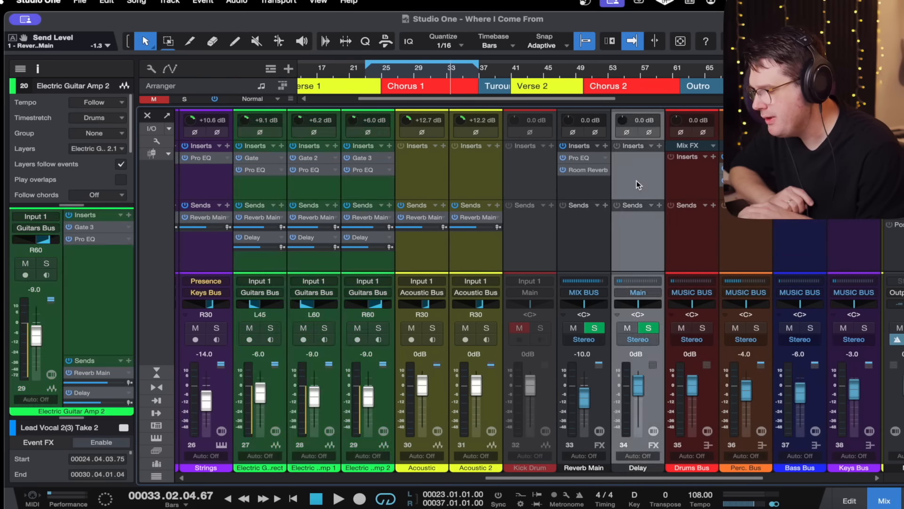
{"action": "left_click", "coordinate": [660, 145]}
{"action": "scroll", "coordinate": [781, 376], "scroll_direction": "down", "scroll_amount": 2}
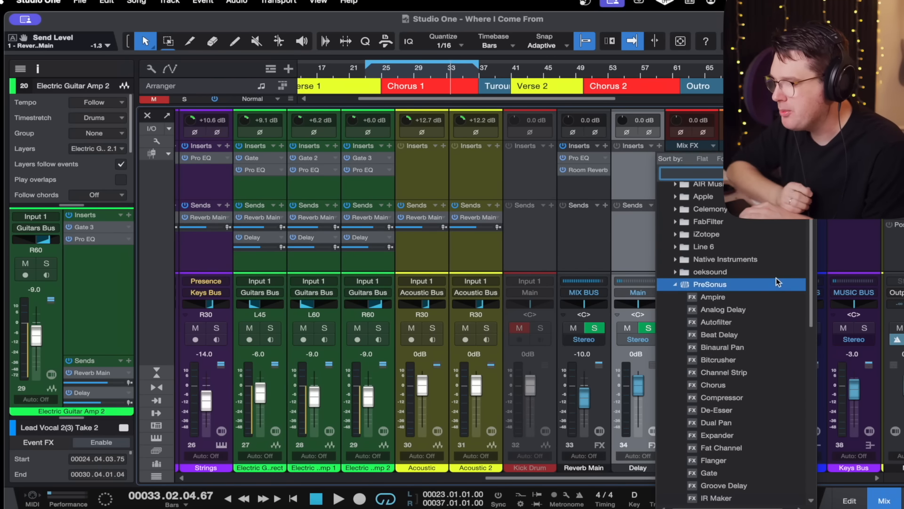
{"action": "double_click", "coordinate": [767, 308]}
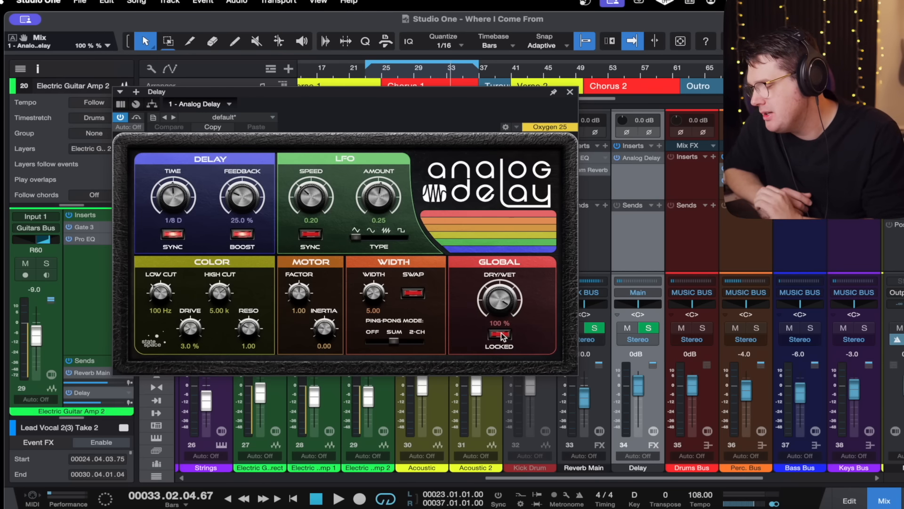
Try a lower dry/wet mix on the Analog Delay, reset it to 100 %, and set the width to 49.50.
{"action": "left_click_drag", "start_coordinate": [496, 304], "coordinate": [494, 357]}
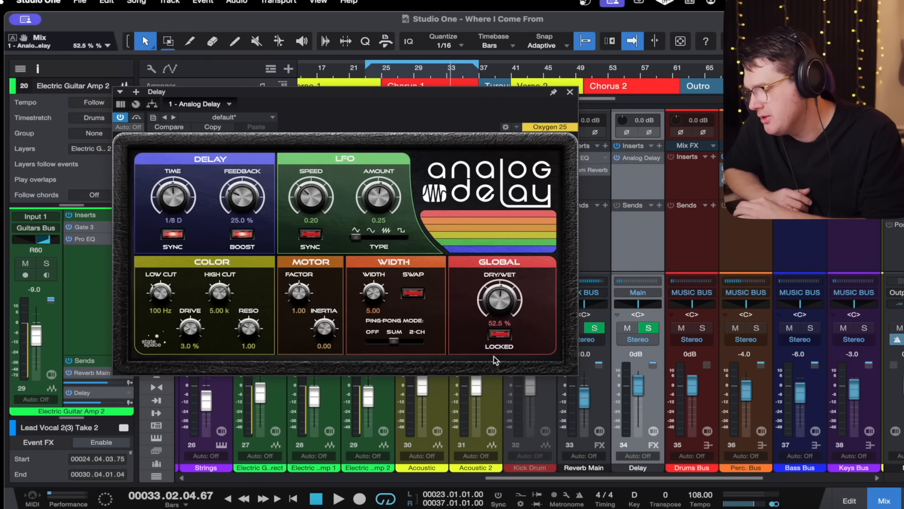
{"action": "double_click", "coordinate": [498, 305]}
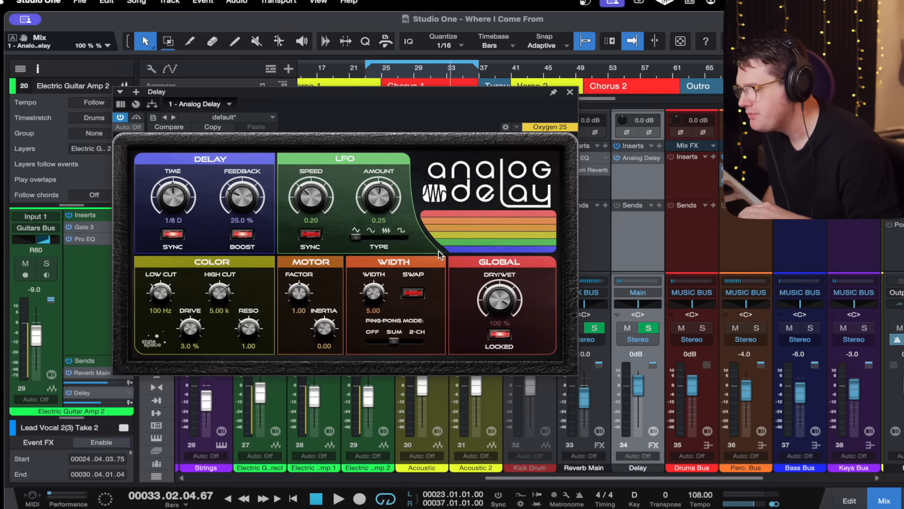
{"action": "mouse_move", "coordinate": [370, 296]}
{"action": "left_mouse_down"}
{"action": "mouse_move", "coordinate": [379, 266]}
{"action": "mouse_move", "coordinate": [374, 291]}
{"action": "left_mouse_up"}
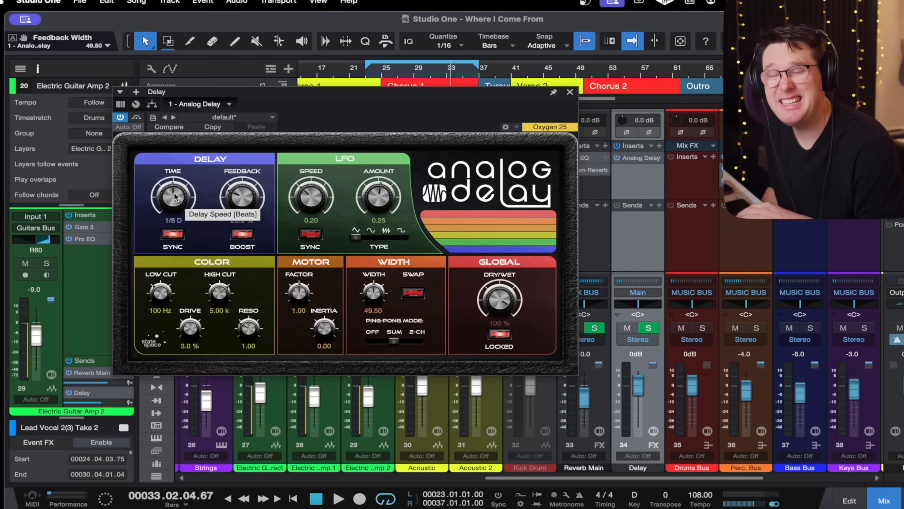
Set the Analog Delay's time to 1/16, switching sync off briefly and back on.
{"action": "left_click_drag", "start_coordinate": [174, 197], "coordinate": [171, 211]}
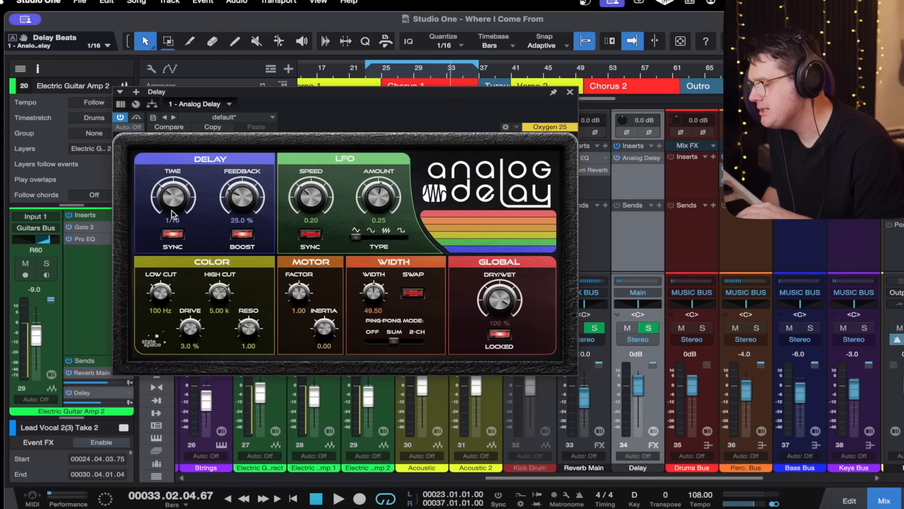
{"action": "left_click", "coordinate": [177, 235]}
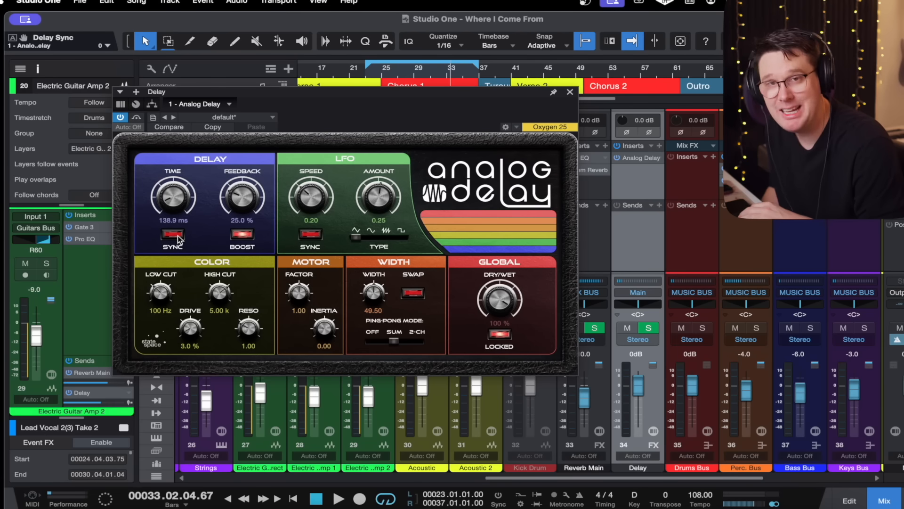
{"action": "left_click", "coordinate": [177, 235]}
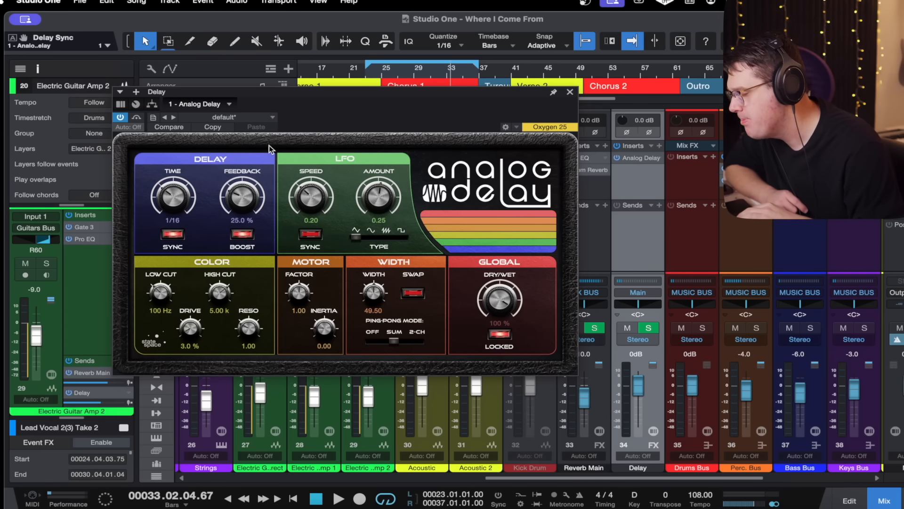
Solo the Delay channel and play from the start of Chorus 1 with the Analog Delay settings in view.
{"action": "left_click_drag", "start_coordinate": [349, 97], "coordinate": [329, 160]}
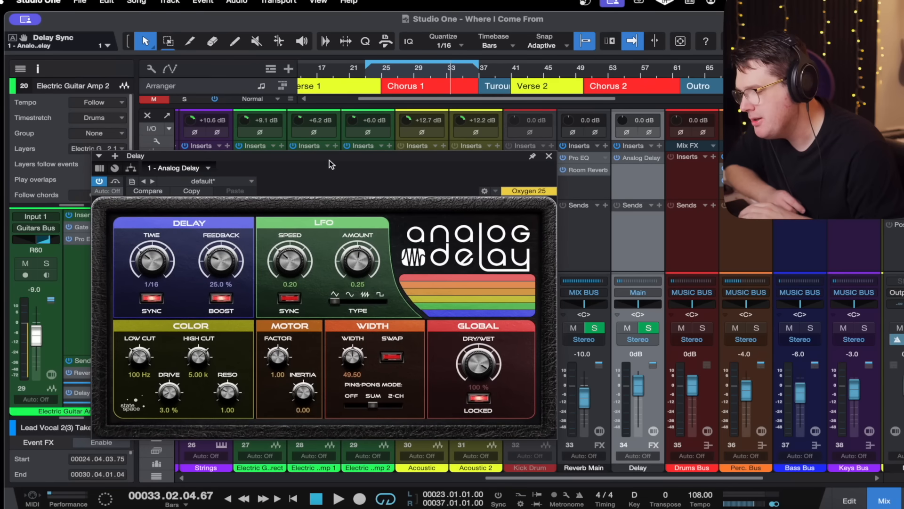
{"action": "left_click", "coordinate": [372, 70]}
{"action": "left_click", "coordinate": [649, 328]}
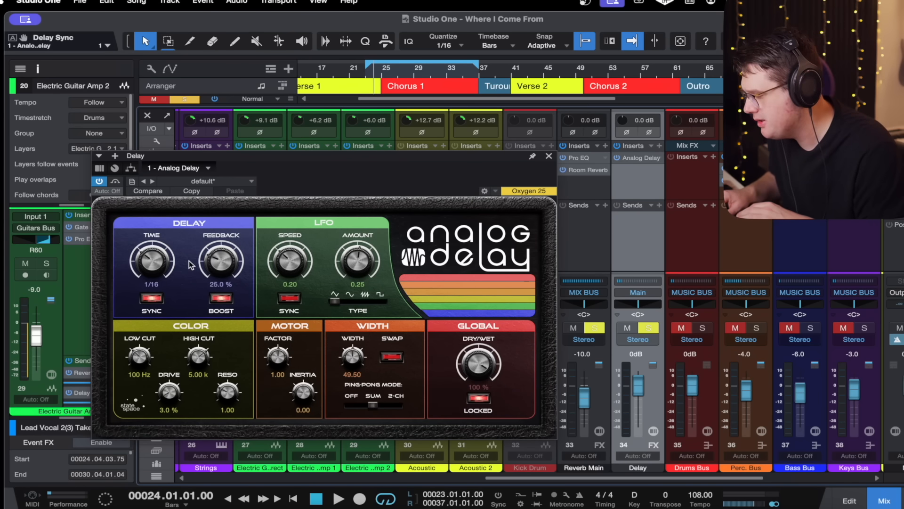
{"action": "key", "text": "space"}
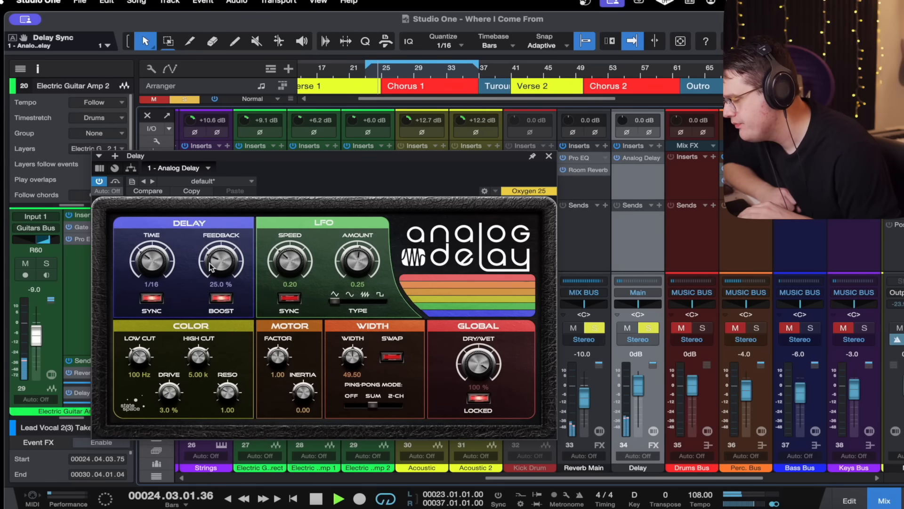
Raise the Analog Delay's feedback to 37 %, audition other delay times such as 1/8, and settle on 1/16.
{"action": "left_click_drag", "start_coordinate": [216, 268], "coordinate": [226, 251]}
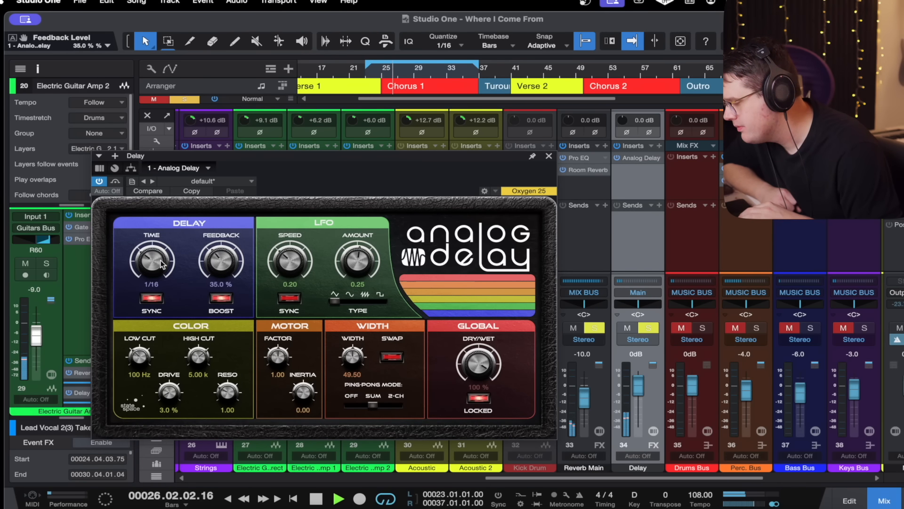
{"action": "left_click_drag", "start_coordinate": [160, 259], "coordinate": [163, 249]}
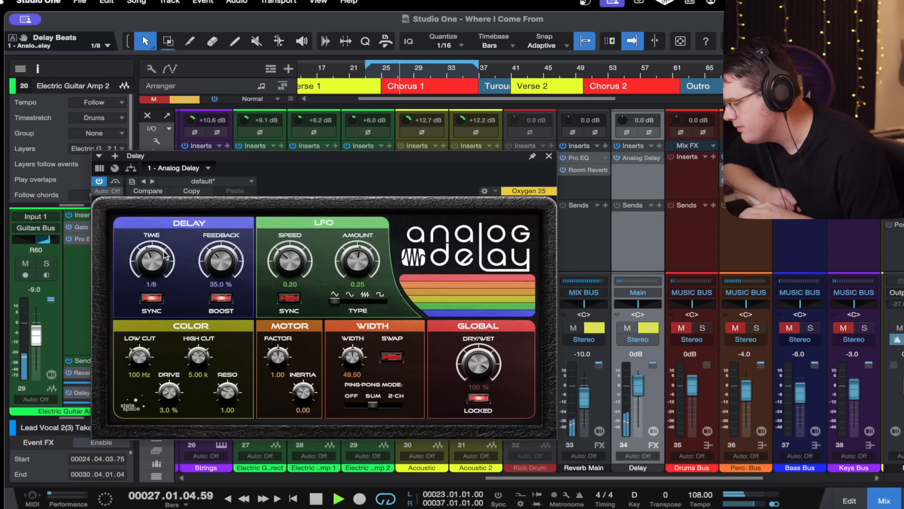
{"action": "left_click", "coordinate": [216, 263]}
{"action": "left_click_drag", "start_coordinate": [216, 262], "coordinate": [216, 261]}
{"action": "left_click", "coordinate": [162, 263]}
{"action": "left_click_drag", "start_coordinate": [162, 263], "coordinate": [161, 264]}
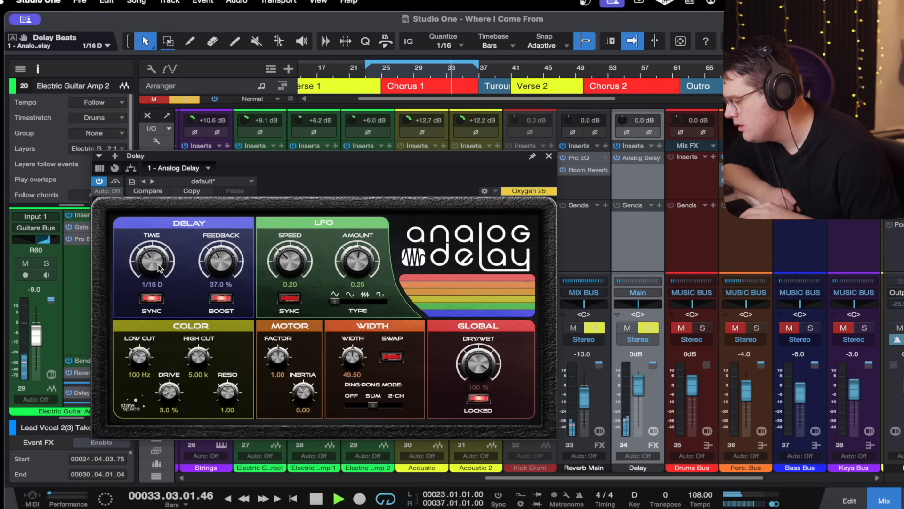
{"action": "left_click_drag", "start_coordinate": [157, 264], "coordinate": [157, 265]}
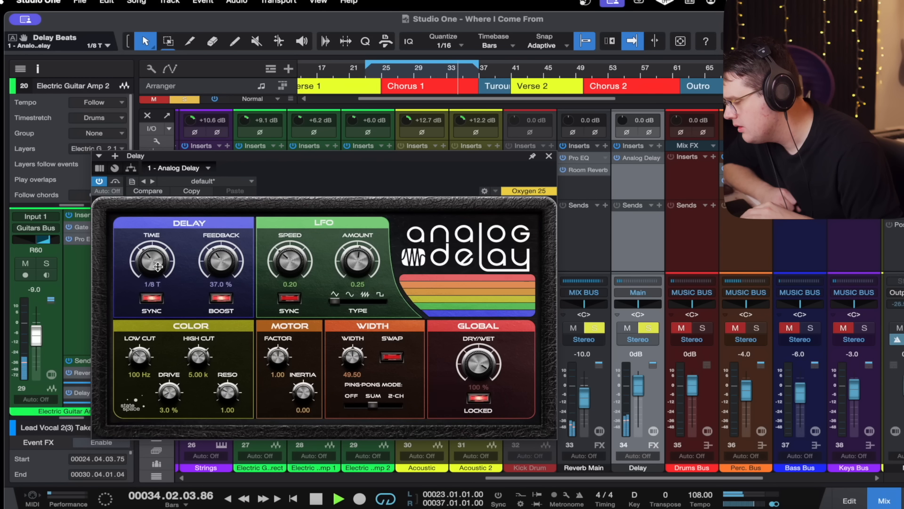
{"action": "left_click_drag", "start_coordinate": [159, 270], "coordinate": [160, 274]}
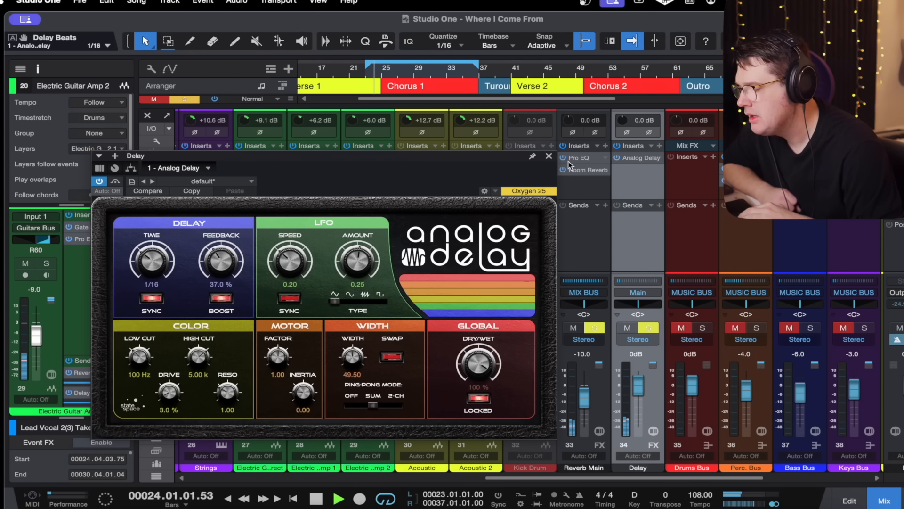
{"action": "left_click", "coordinate": [548, 156]}
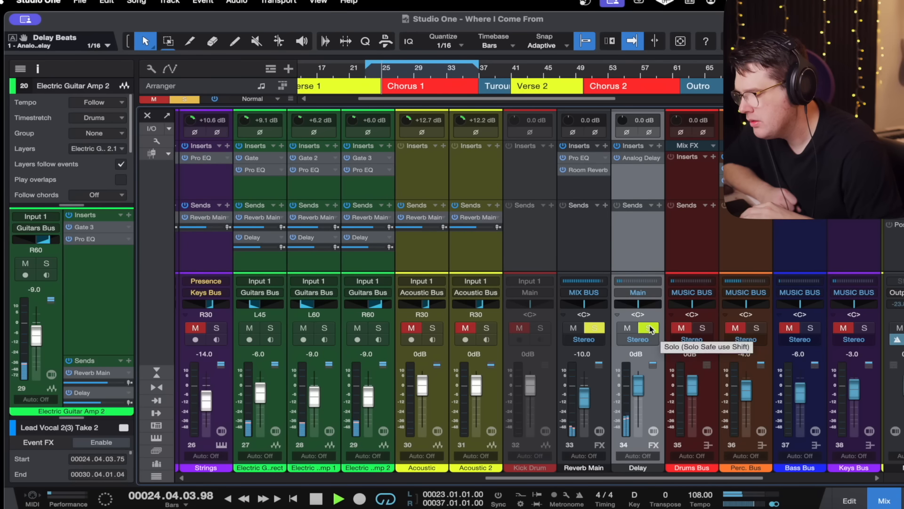
Unsolo the Delay channel and route its output to the MIX BUS.
{"action": "left_click", "coordinate": [650, 327]}
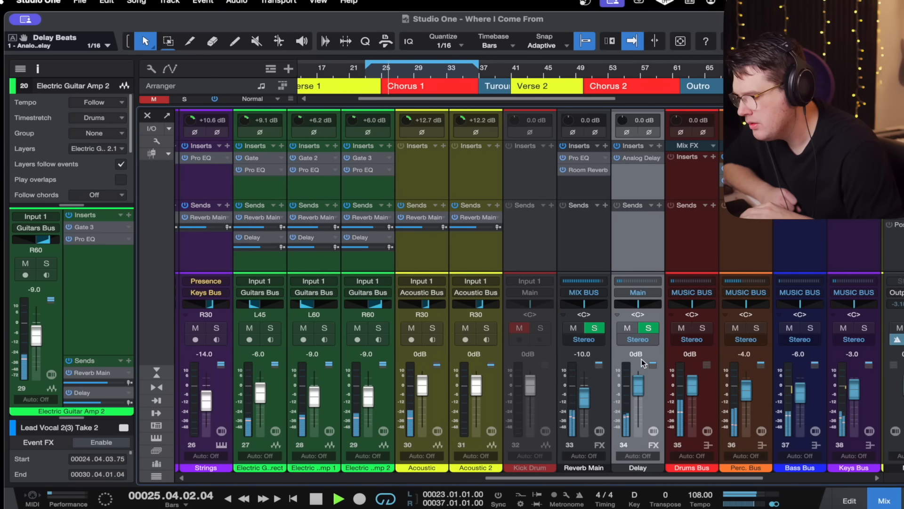
{"action": "scroll", "coordinate": [705, 250], "scroll_direction": "right", "scroll_amount": 1}
{"action": "scroll", "coordinate": [704, 245], "scroll_direction": "right", "scroll_amount": 4}
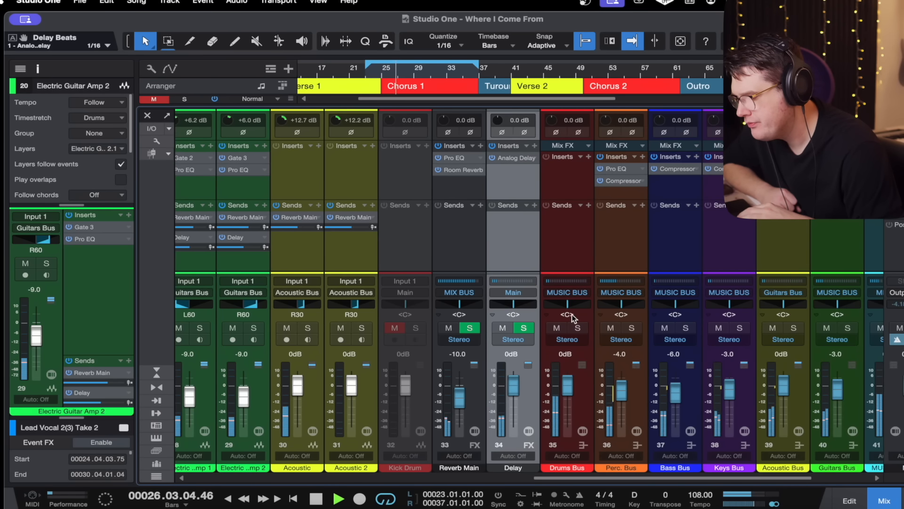
{"action": "left_click", "coordinate": [509, 291]}
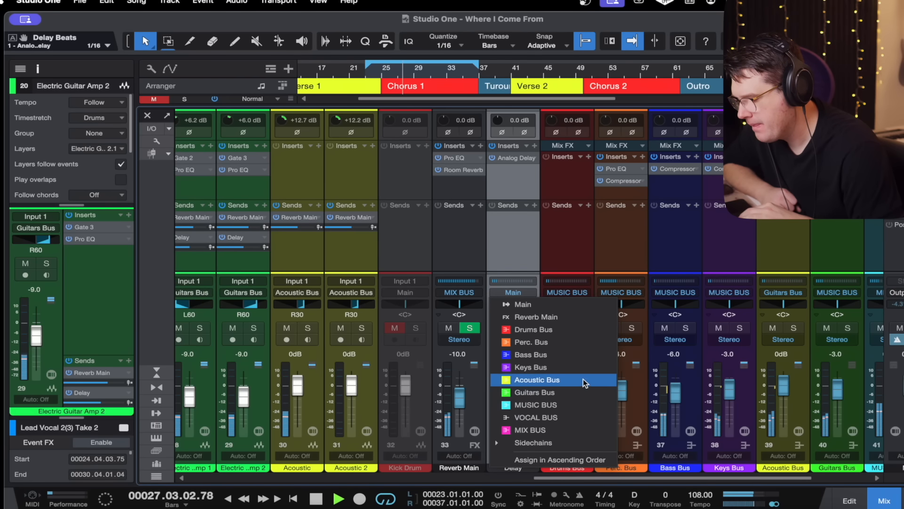
{"action": "left_click", "coordinate": [567, 430]}
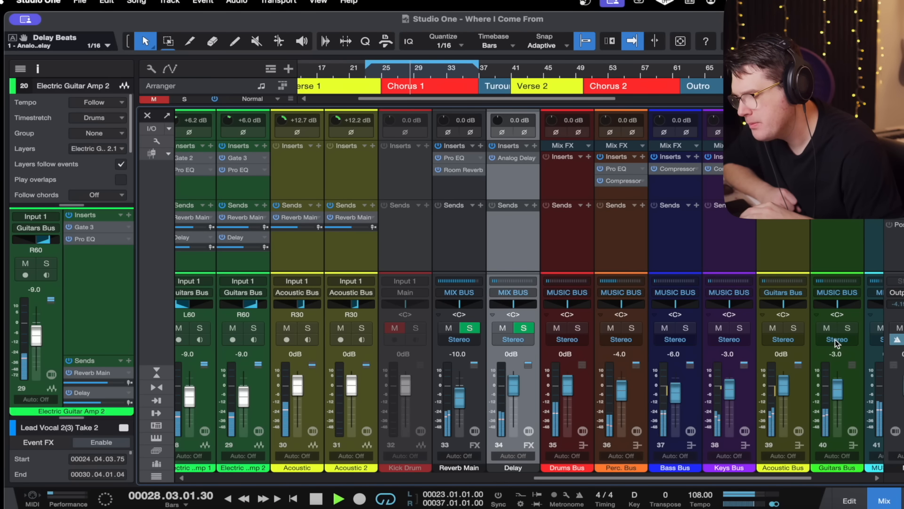
Solo the Guitars Bus, lower the Delay channel's volume to -4.5 dB and stop playback.
{"action": "left_click", "coordinate": [848, 329]}
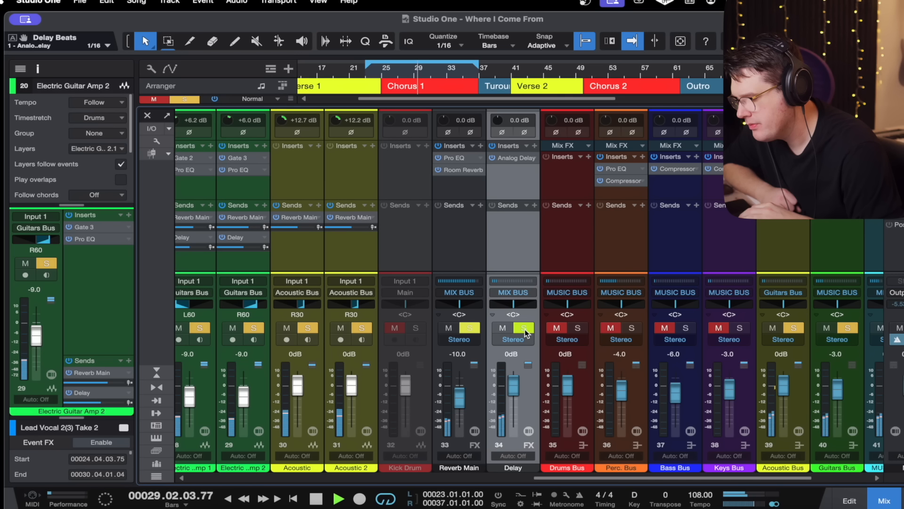
{"action": "left_click_drag", "start_coordinate": [515, 387], "coordinate": [517, 393]}
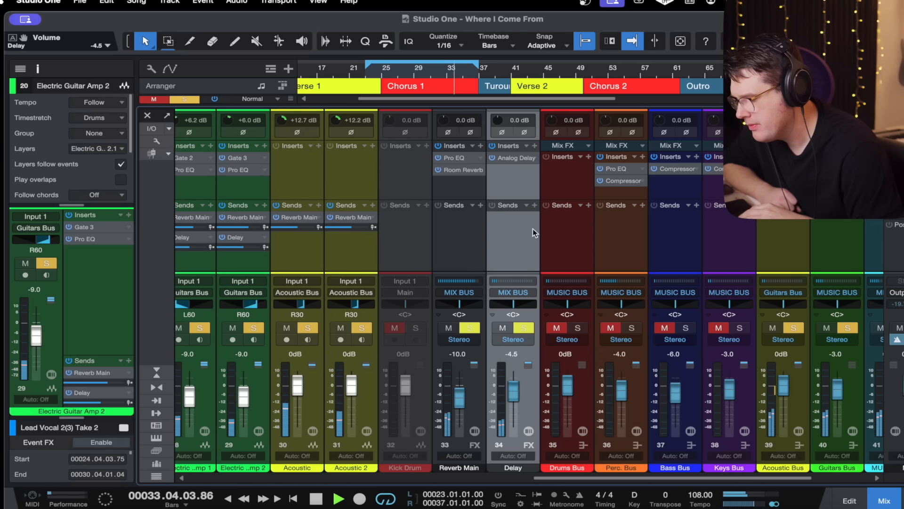
{"action": "key", "text": "space"}
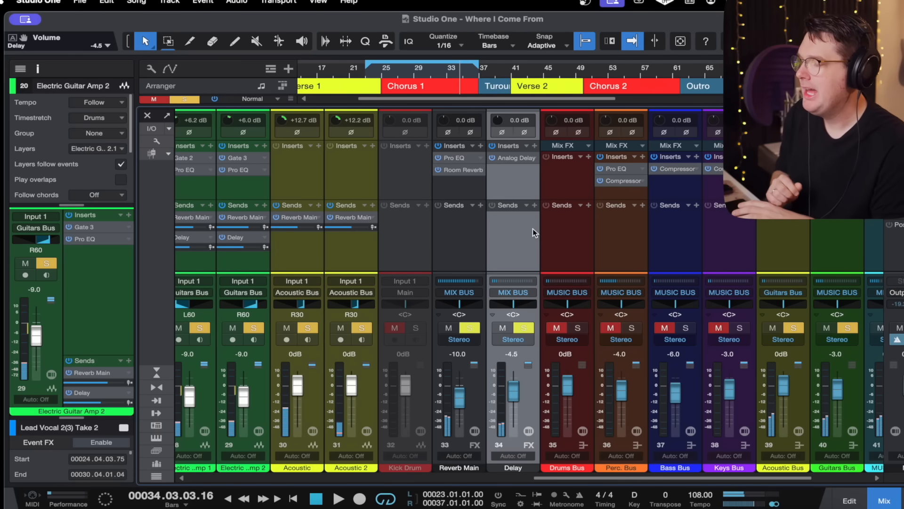
{"action": "left_click", "coordinate": [510, 157]}
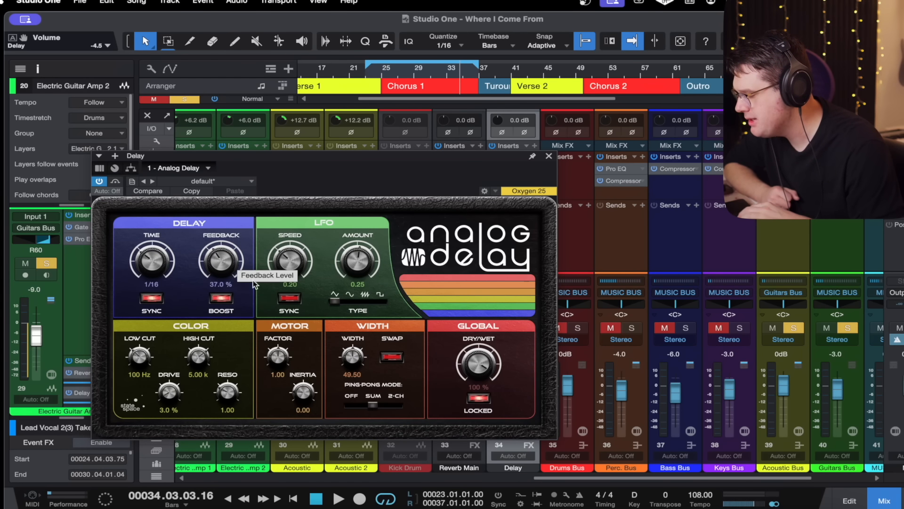
{"action": "left_click", "coordinate": [549, 156]}
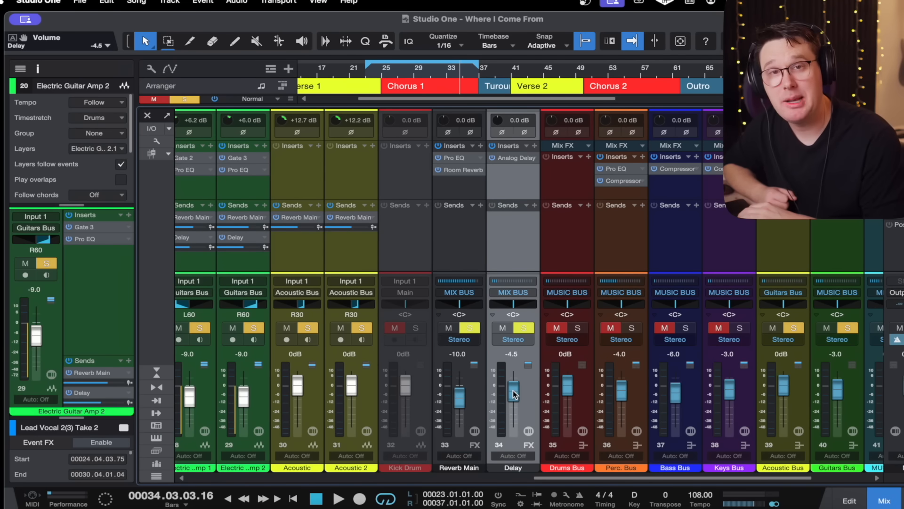
Try routing the Delay channel's output to Reverb Main and play from the start of Chorus 1.
{"action": "left_click", "coordinate": [518, 293]}
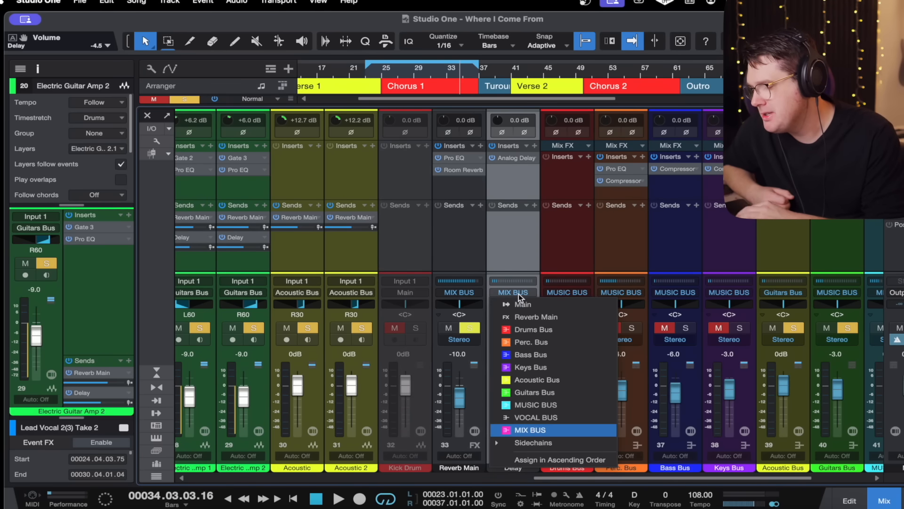
{"action": "left_click", "coordinate": [559, 319]}
{"action": "left_click", "coordinate": [375, 77]}
{"action": "key", "text": "space"}
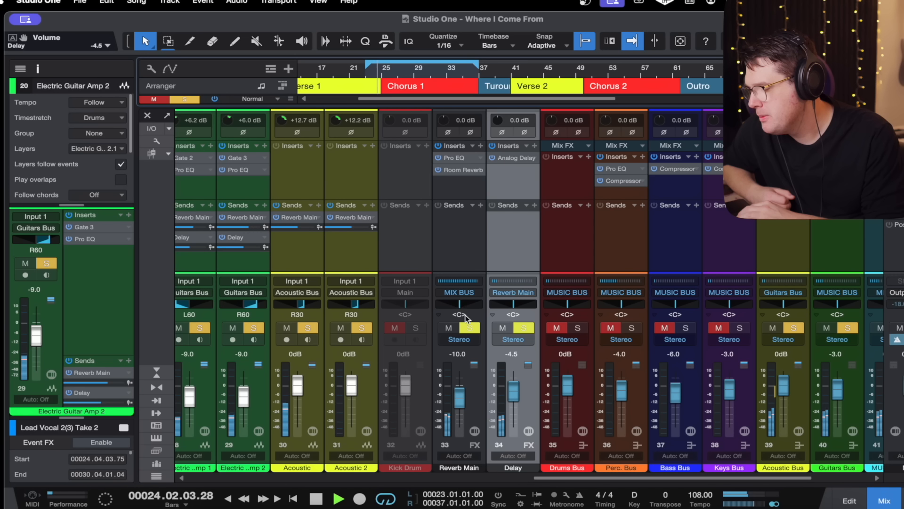
Compare the Delay channel's output through Main, return it to the MIX BUS and stop playback.
{"action": "left_click", "coordinate": [530, 300]}
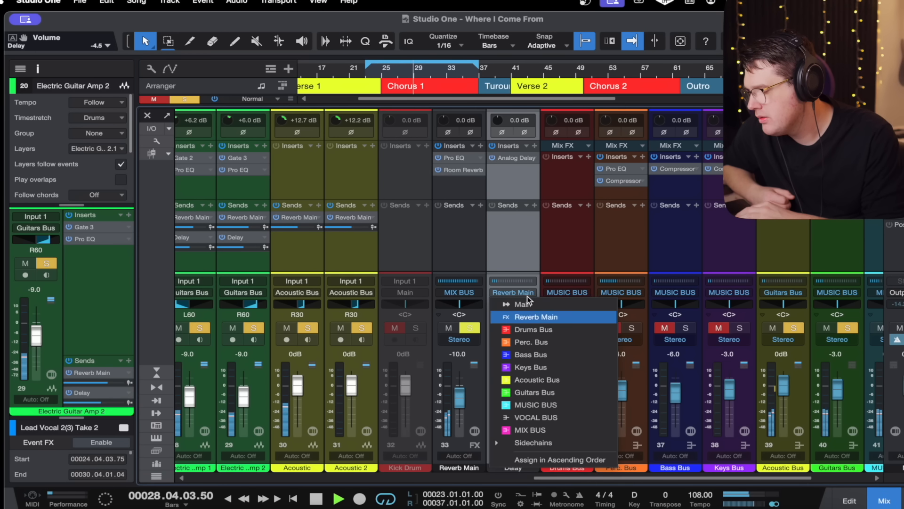
{"action": "left_click", "coordinate": [514, 303]}
{"action": "left_click", "coordinate": [514, 292]}
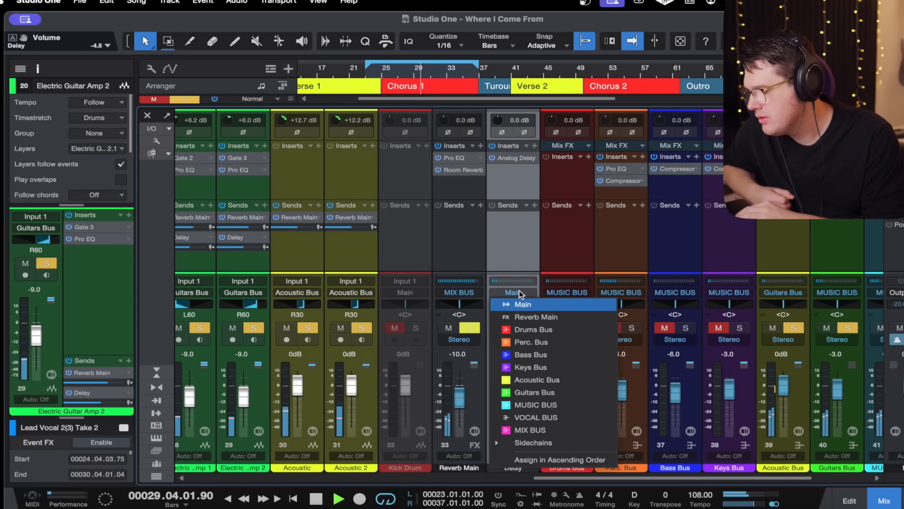
{"action": "left_click", "coordinate": [555, 429]}
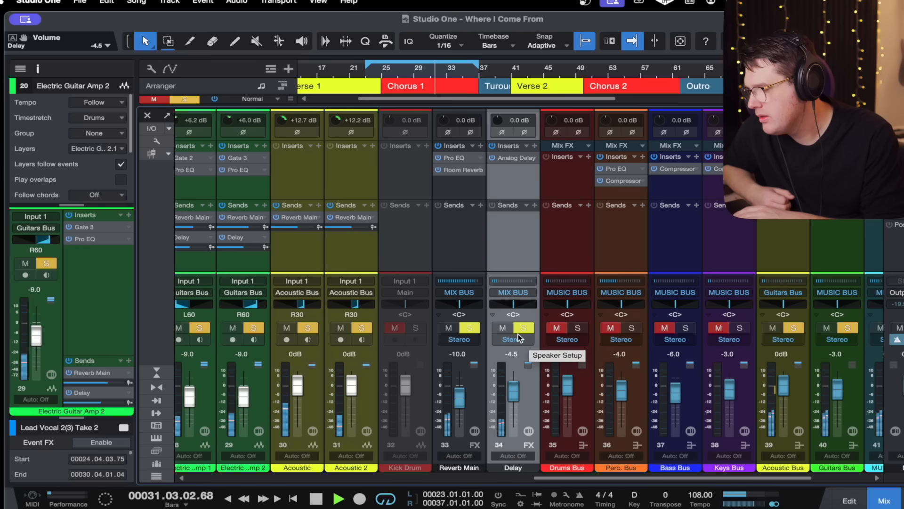
{"action": "key", "text": "space"}
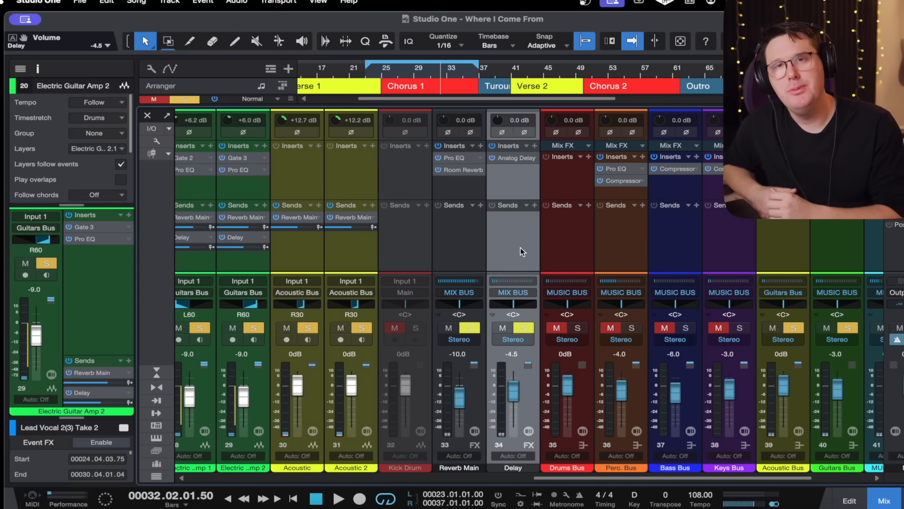
Select the Lead Vocal channel and clear all active solos in the mixer.
{"action": "scroll", "coordinate": [521, 247], "scroll_direction": "left", "scroll_amount": 10}
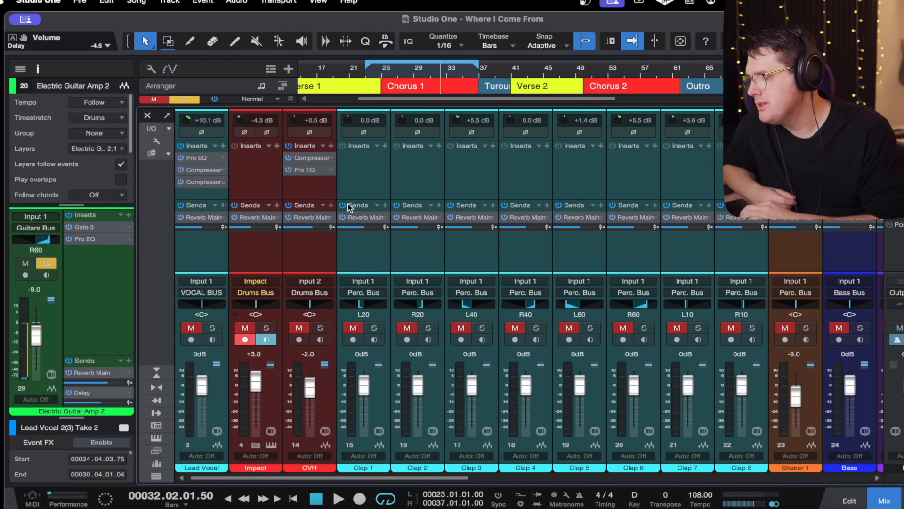
{"action": "left_click", "coordinate": [221, 194]}
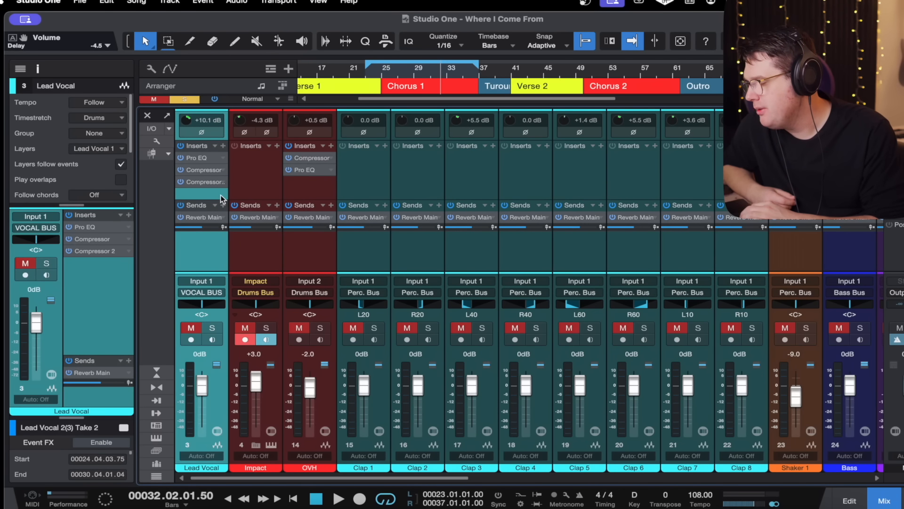
{"action": "left_click", "coordinate": [212, 328]}
{"action": "left_click", "coordinate": [213, 328]}
{"action": "left_click", "coordinate": [158, 373]}
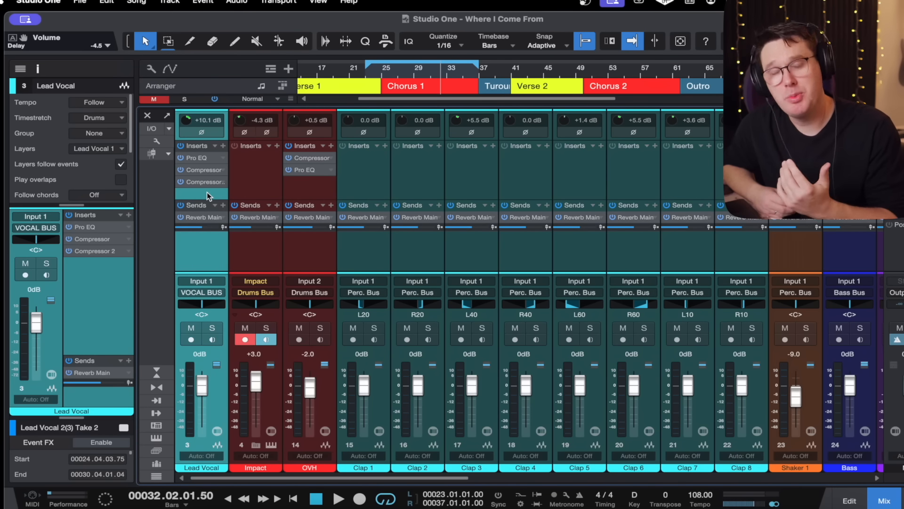
Try an Analog Delay insert on the Lead Vocal with 1/16 time, 37% feedback and 0% dry/wet.
{"action": "left_click", "coordinate": [223, 146]}
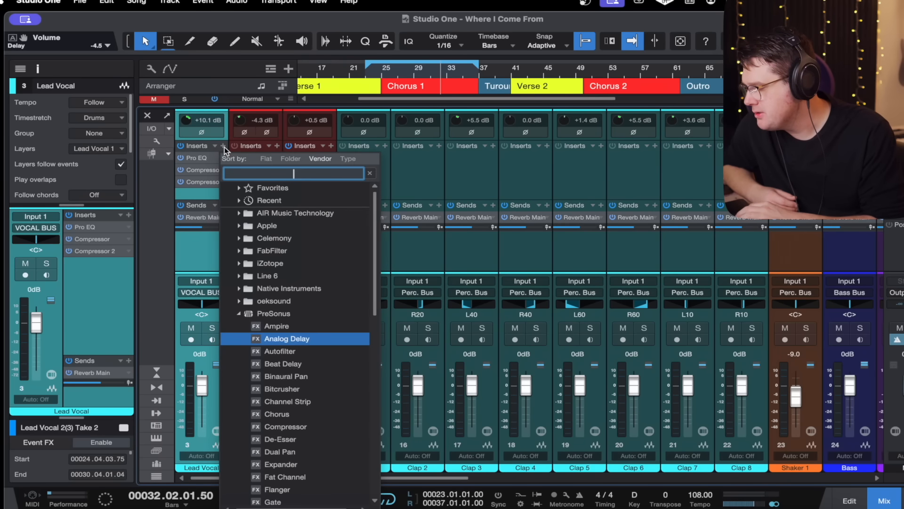
{"action": "left_click", "coordinate": [297, 339]}
{"action": "left_click_drag", "start_coordinate": [402, 154], "coordinate": [589, 139]}
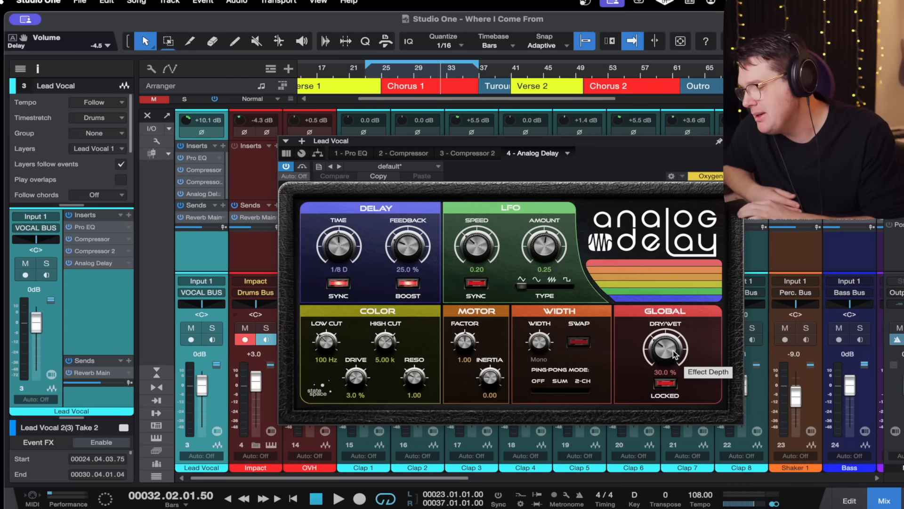
{"action": "mouse_move", "coordinate": [349, 258]}
{"action": "left_mouse_down"}
{"action": "mouse_move", "coordinate": [348, 269]}
{"action": "mouse_move", "coordinate": [342, 257]}
{"action": "left_mouse_up"}
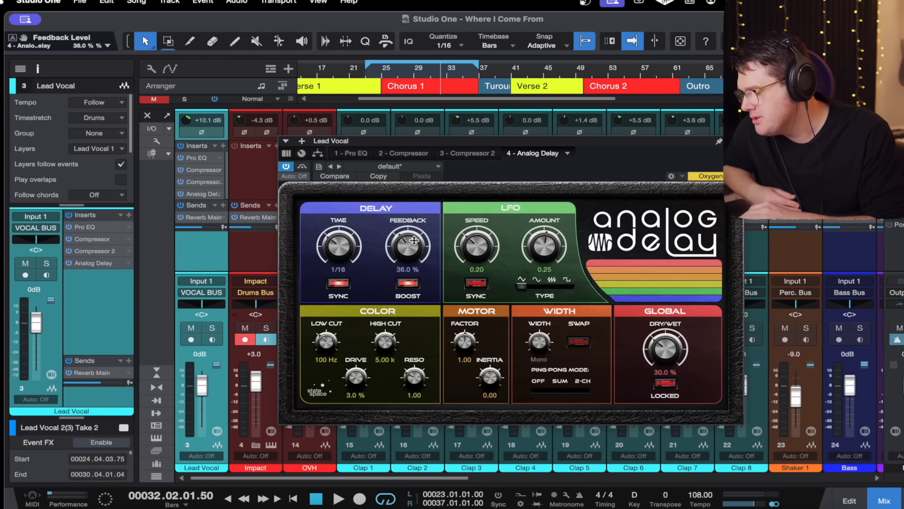
{"action": "left_click_drag", "start_coordinate": [662, 347], "coordinate": [661, 377]}
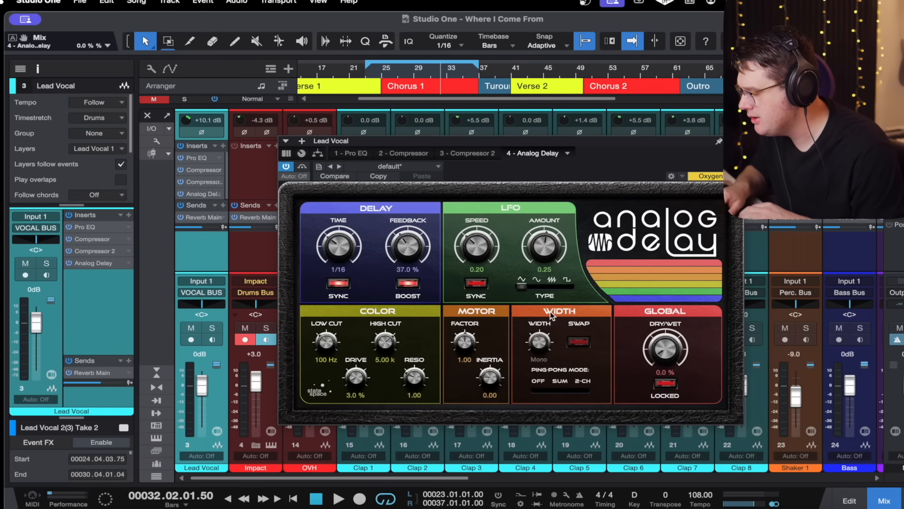
Solo the Lead Vocal, play it dry, and adjust the Analog Delay's dry/wet mix to 7% during playback.
{"action": "key", "text": "s"}
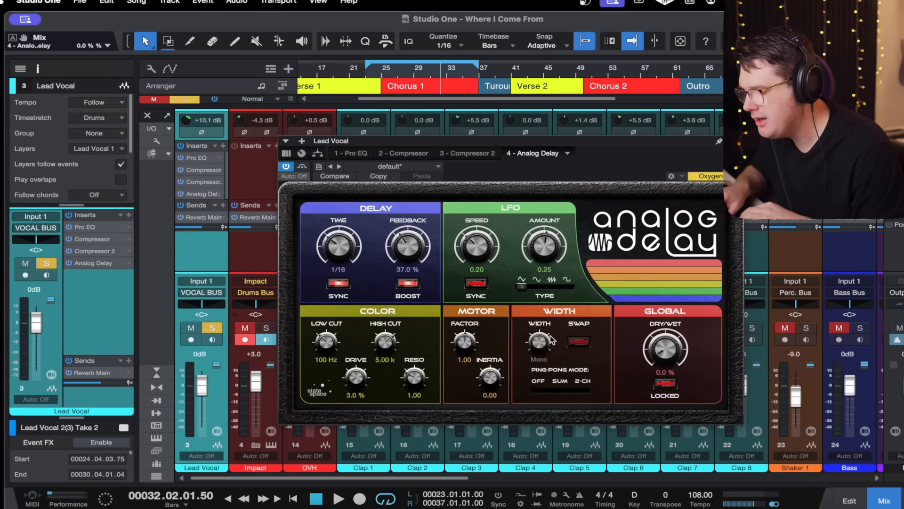
{"action": "key", "text": "space"}
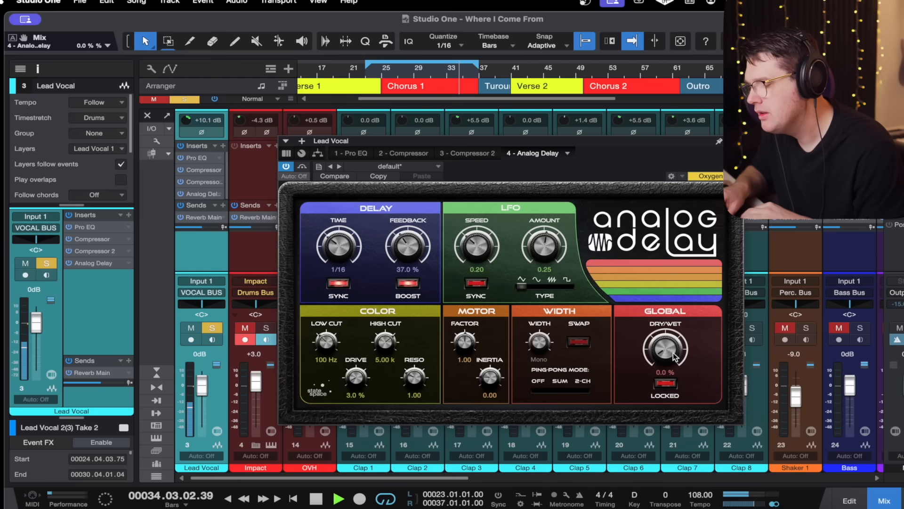
{"action": "key", "text": "space"}
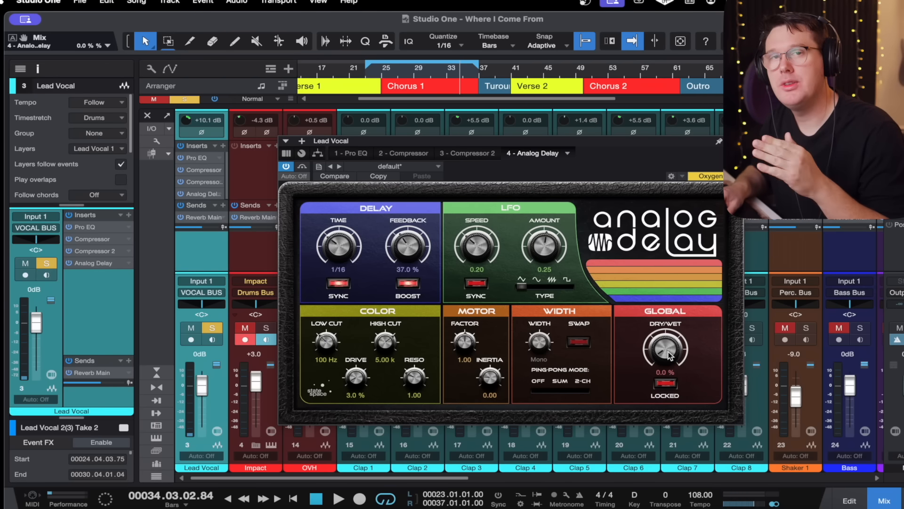
{"action": "key", "text": "space"}
{"action": "left_click_drag", "start_coordinate": [669, 356], "coordinate": [669, 330]}
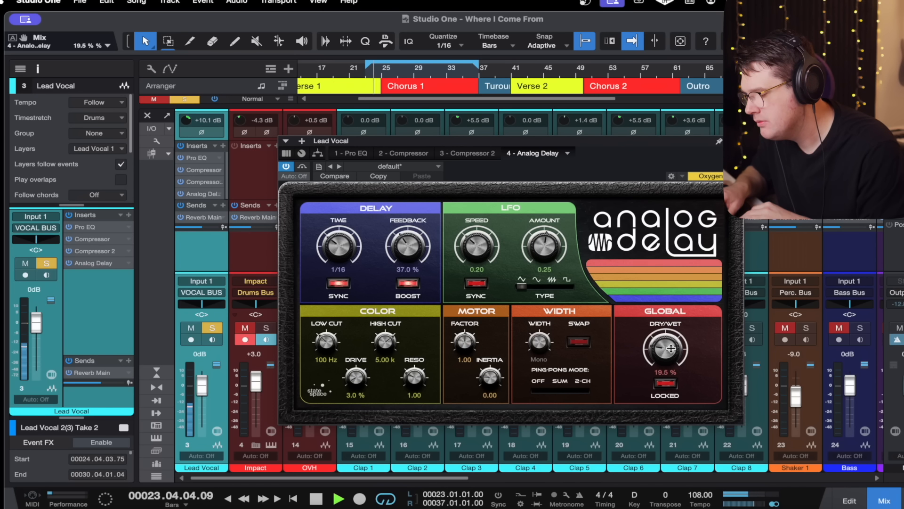
{"action": "left_click_drag", "start_coordinate": [671, 349], "coordinate": [669, 361]}
Set the Analog Delay's feedback to 24.5% and high cut to 2.67 kHz, and stop playback.
{"action": "left_click_drag", "start_coordinate": [407, 257], "coordinate": [408, 271]}
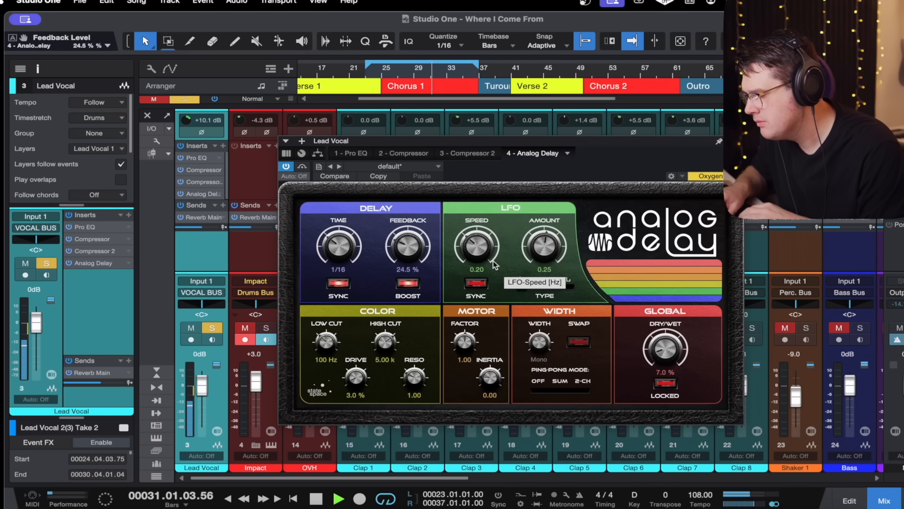
{"action": "left_click_drag", "start_coordinate": [385, 341], "coordinate": [383, 366]}
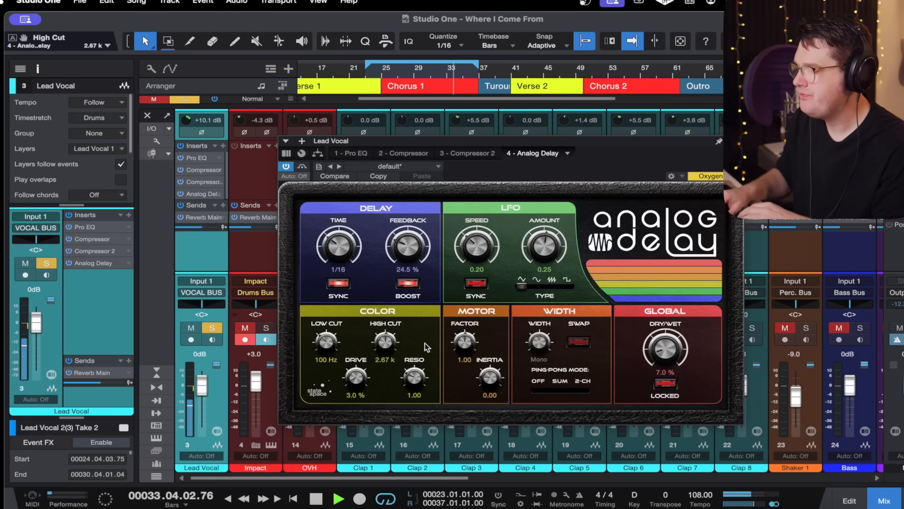
{"action": "key", "text": "space"}
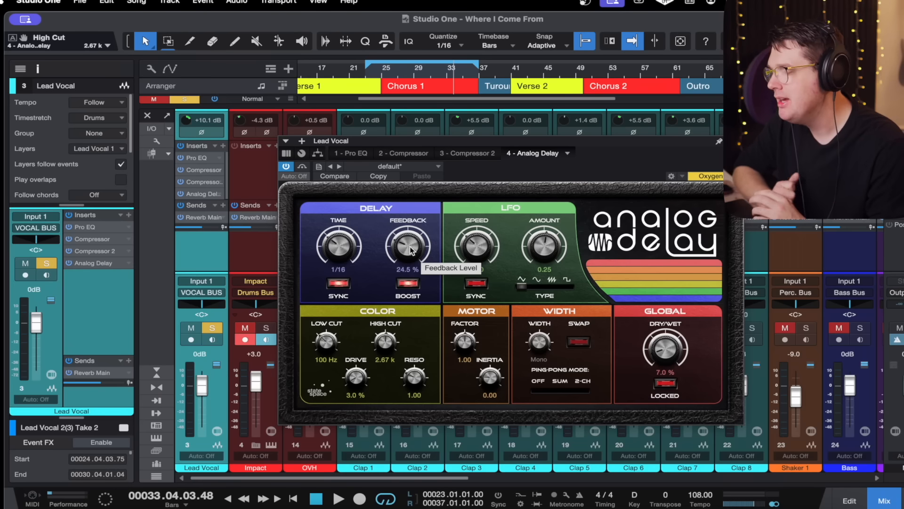
Unsolo the Lead Vocal, play the full mix from bar 24 and lower the delay's feedback to 16.5%.
{"action": "left_click", "coordinate": [376, 69]}
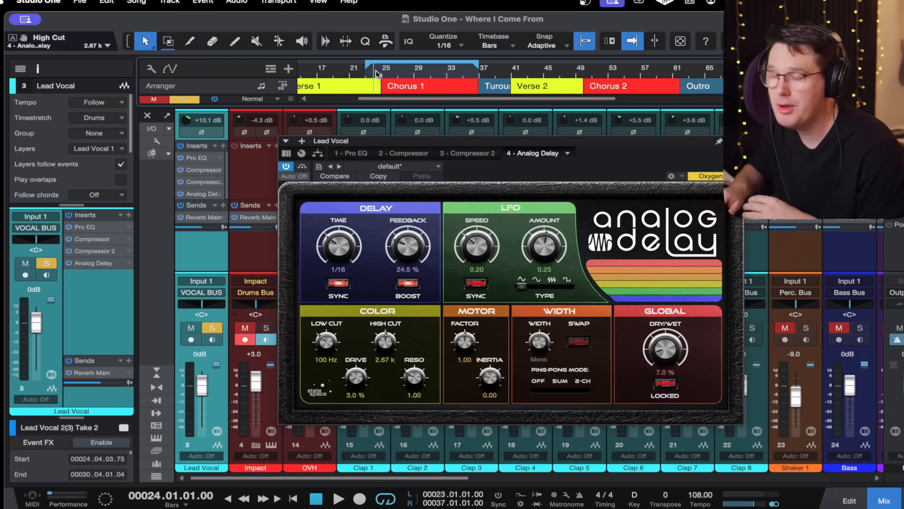
{"action": "key", "text": "s"}
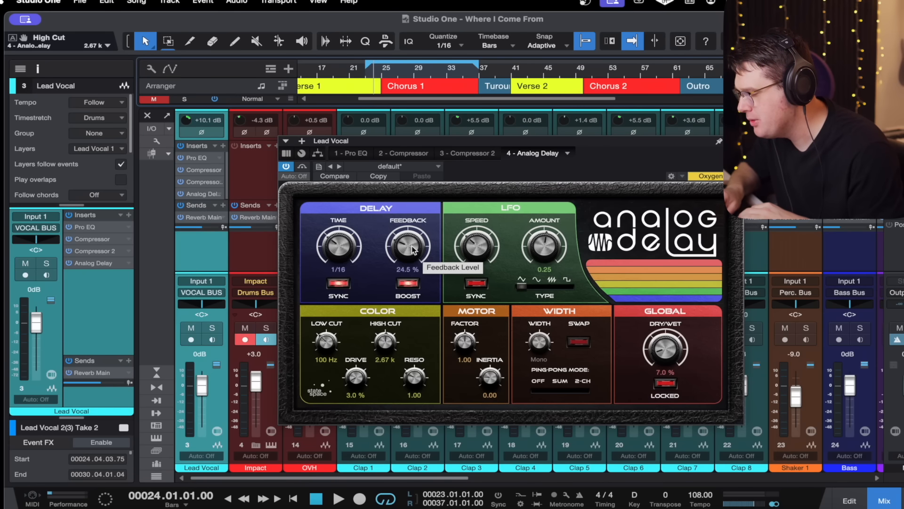
{"action": "key", "text": "space"}
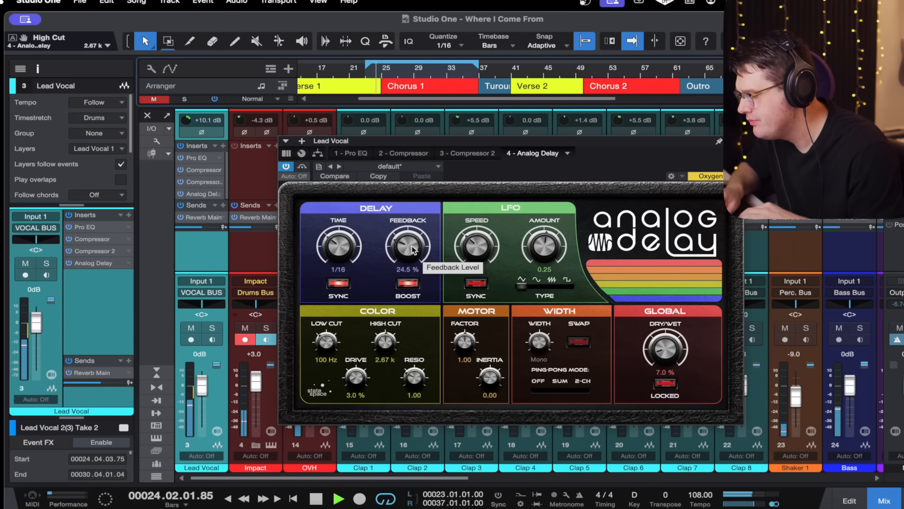
{"action": "left_click_drag", "start_coordinate": [412, 245], "coordinate": [413, 262]}
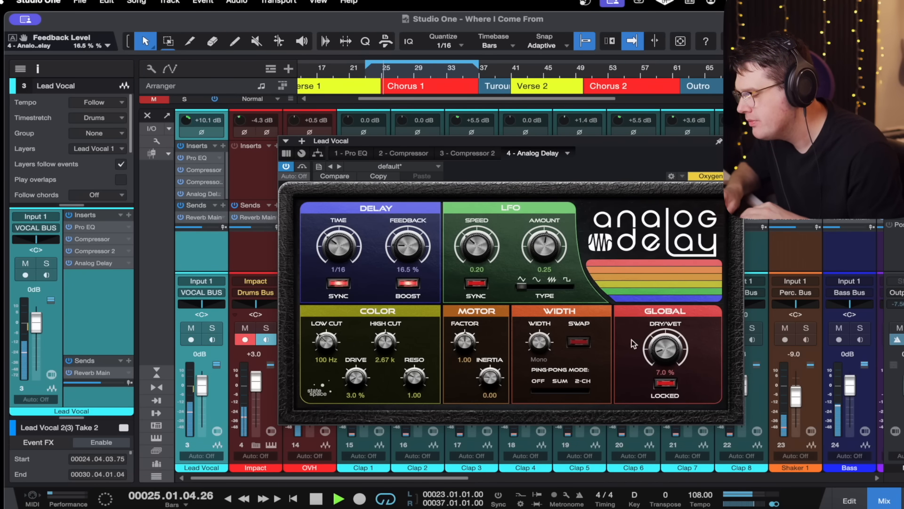
Try a short vocal delay with 1/64 D time, 8% feedback and 39.5% dry/wet, and stop playback.
{"action": "mouse_move", "coordinate": [662, 346]}
{"action": "left_mouse_down"}
{"action": "mouse_move", "coordinate": [667, 322]}
{"action": "mouse_move", "coordinate": [669, 342]}
{"action": "left_mouse_up"}
{"action": "left_click_drag", "start_coordinate": [416, 239], "coordinate": [416, 250]}
{"action": "left_click", "coordinate": [348, 247]}
{"action": "left_click_drag", "start_coordinate": [348, 247], "coordinate": [349, 254]}
{"action": "left_click_drag", "start_coordinate": [409, 255], "coordinate": [410, 258]}
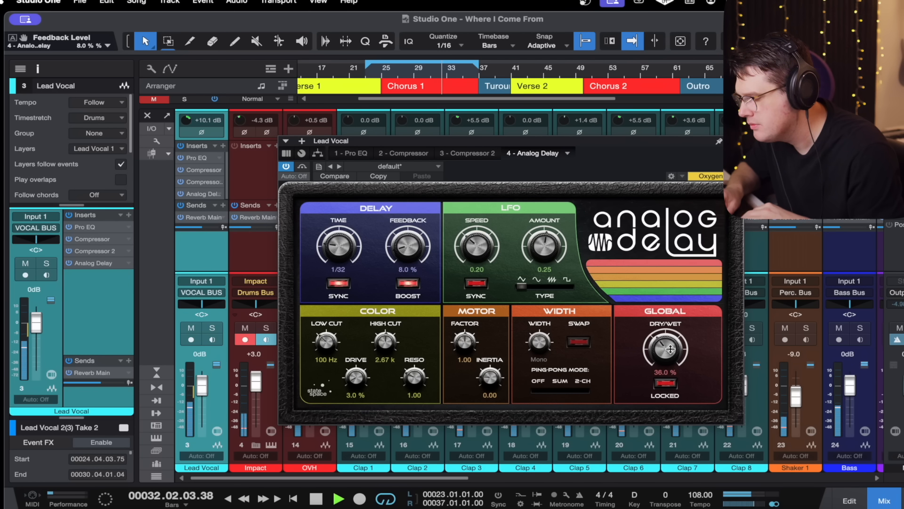
{"action": "left_click_drag", "start_coordinate": [671, 346], "coordinate": [670, 344]}
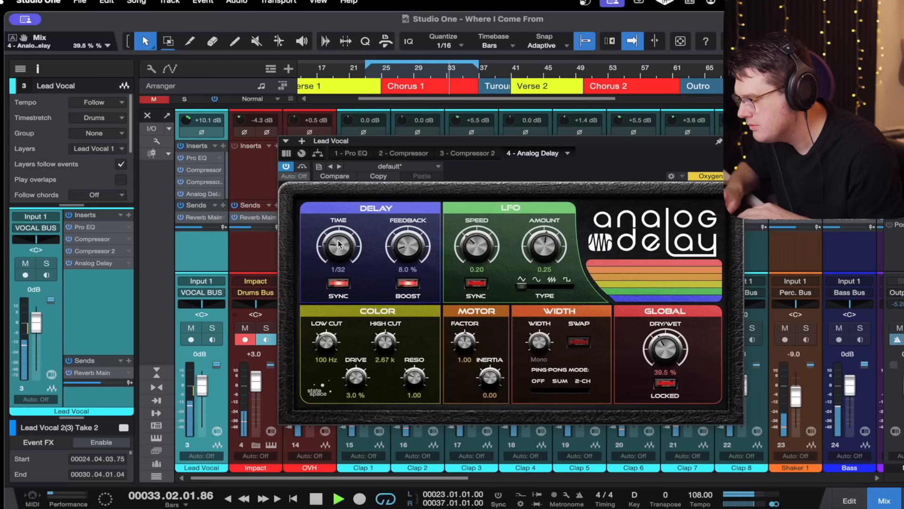
{"action": "left_click_drag", "start_coordinate": [338, 250], "coordinate": [338, 253]}
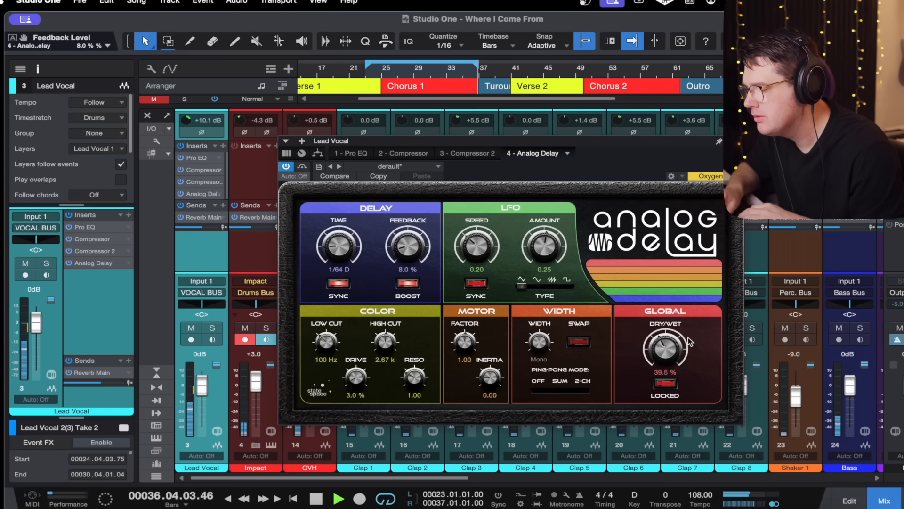
{"action": "key", "text": "space"}
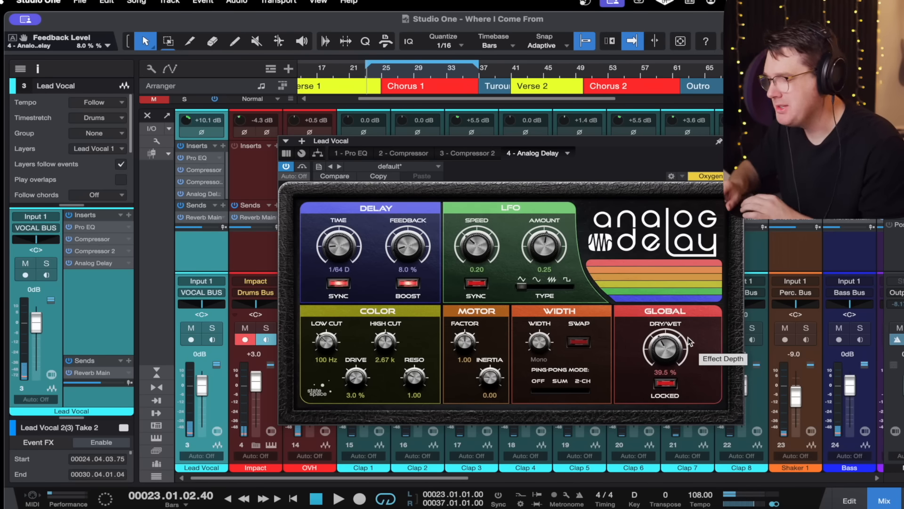
Remove the Analog Delay from the Lead Vocal's inserts and close the plug-in window.
{"action": "left_click", "coordinate": [567, 154]}
{"action": "left_click", "coordinate": [567, 154]}
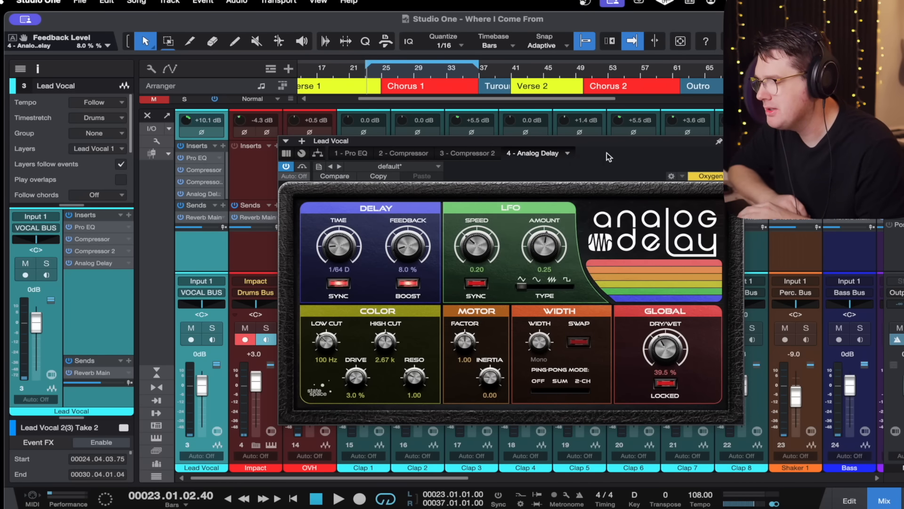
{"action": "left_click", "coordinate": [566, 155]}
{"action": "left_click", "coordinate": [556, 219]}
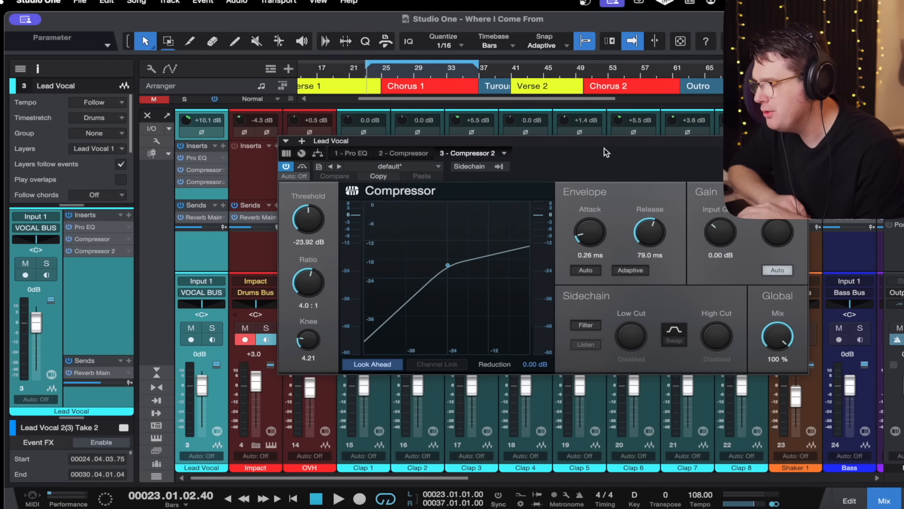
{"action": "left_click", "coordinate": [801, 141]}
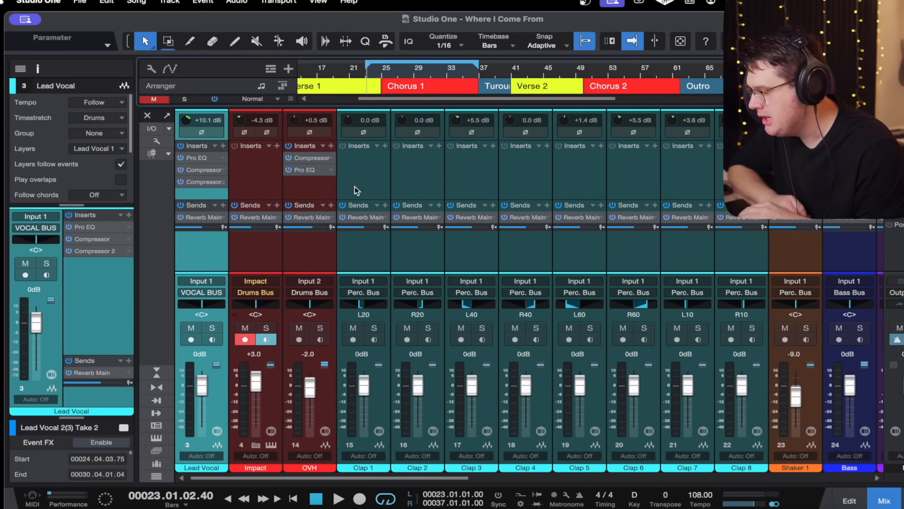
{"action": "left_click", "coordinate": [214, 192]}
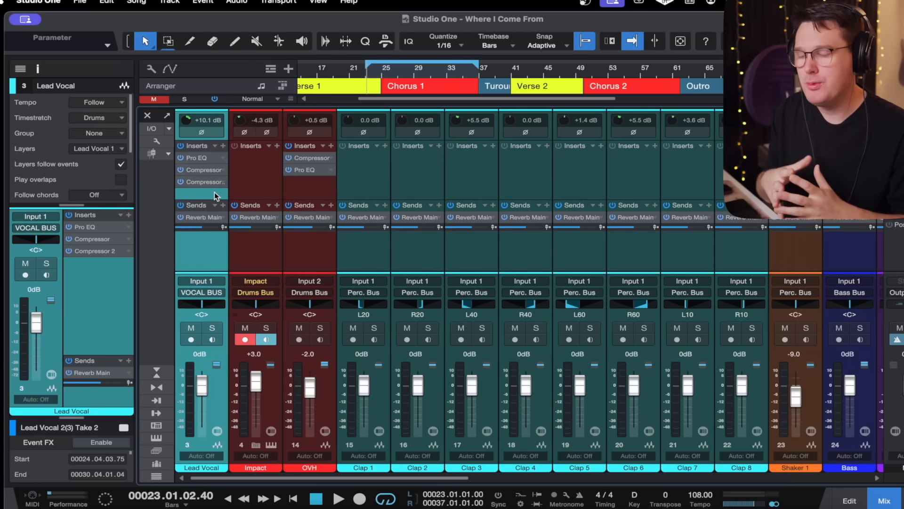
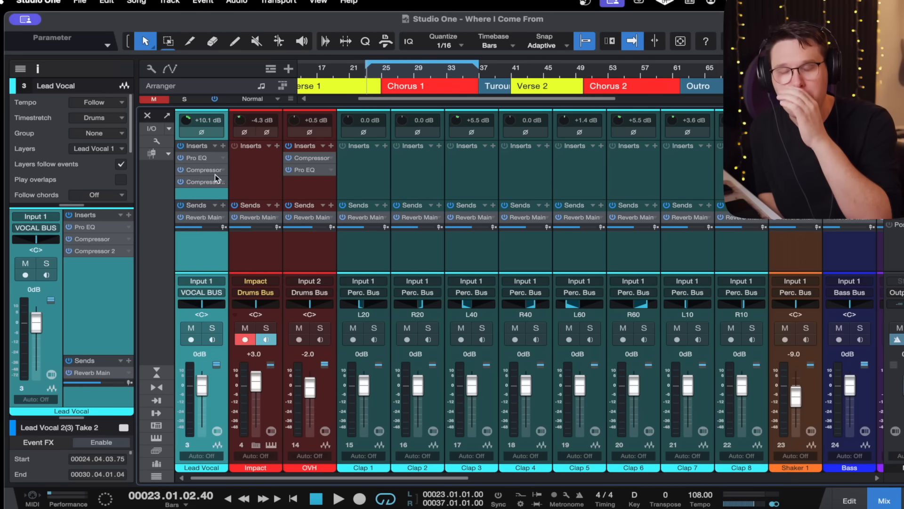
Insert Waves Tune Real-Time Mono on the Lead Vocal and move it ahead of Pro EQ as the first insert.
{"action": "left_click", "coordinate": [223, 146]}
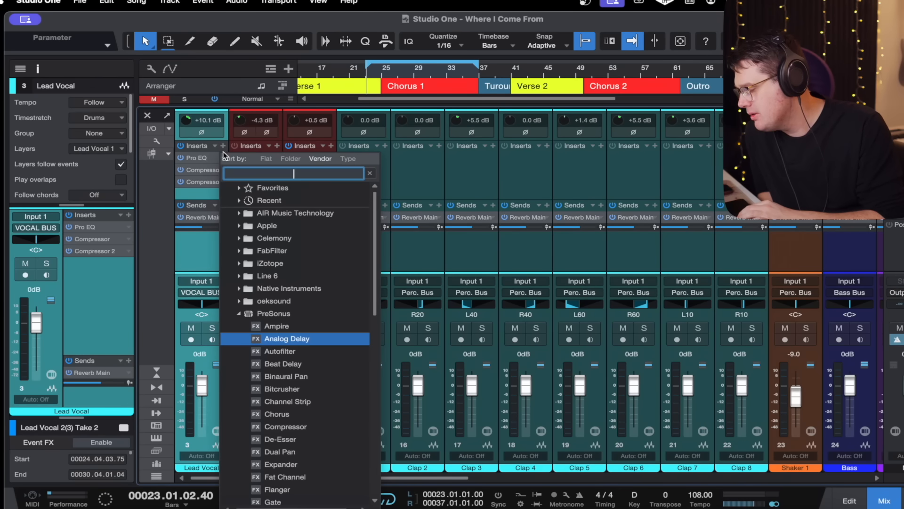
{"action": "left_click", "coordinate": [298, 314]}
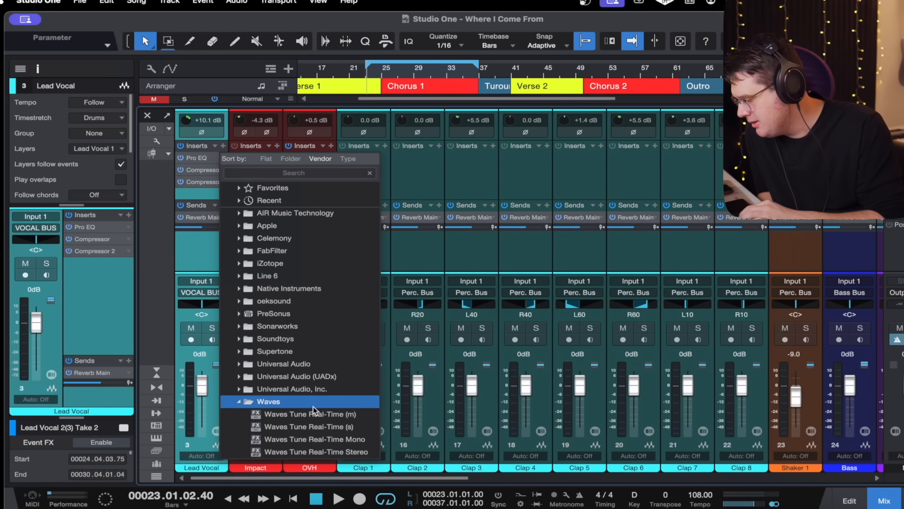
{"action": "left_click", "coordinate": [365, 441]}
{"action": "left_click_drag", "start_coordinate": [509, 141], "coordinate": [485, 95]}
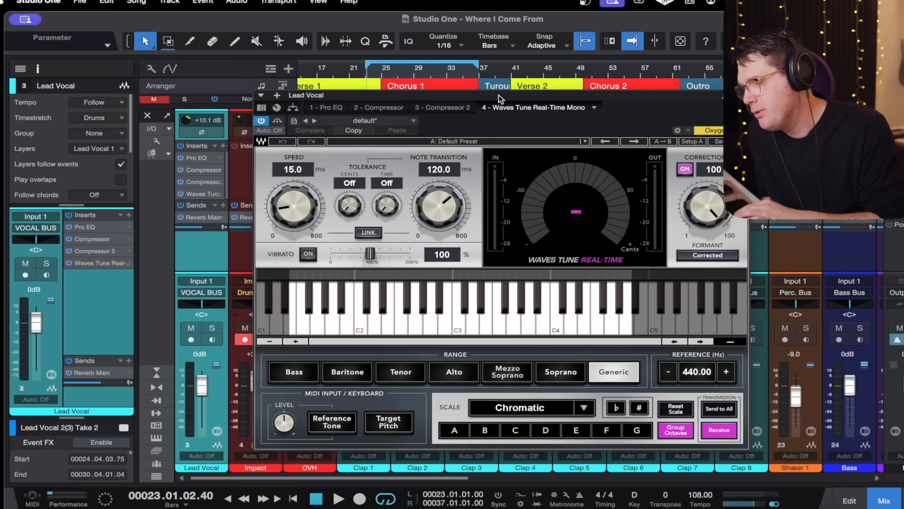
{"action": "left_click_drag", "start_coordinate": [499, 96], "coordinate": [481, 93]}
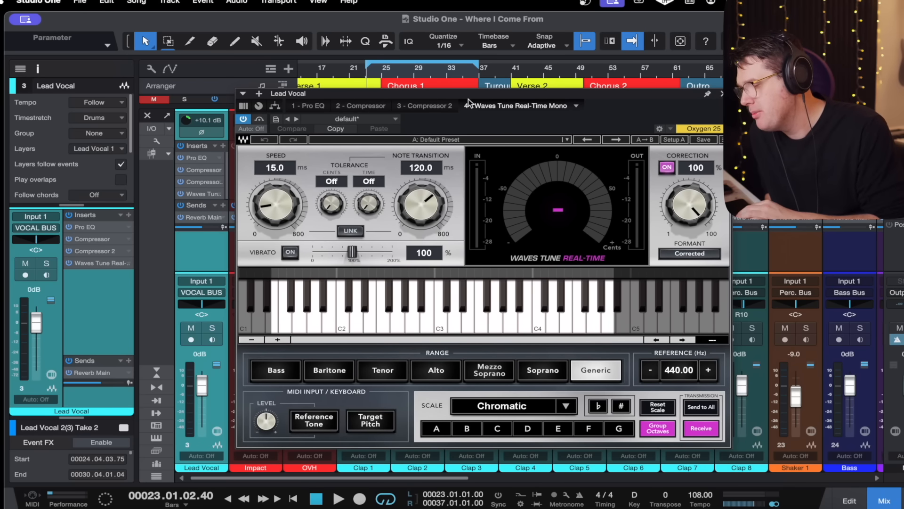
{"action": "left_click_drag", "start_coordinate": [323, 117], "coordinate": [309, 106]}
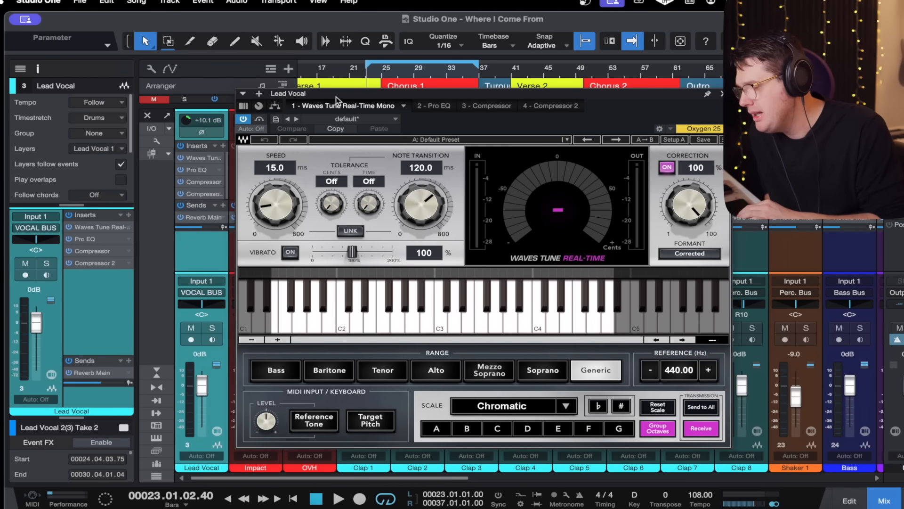
{"action": "left_click_drag", "start_coordinate": [339, 95], "coordinate": [342, 86]}
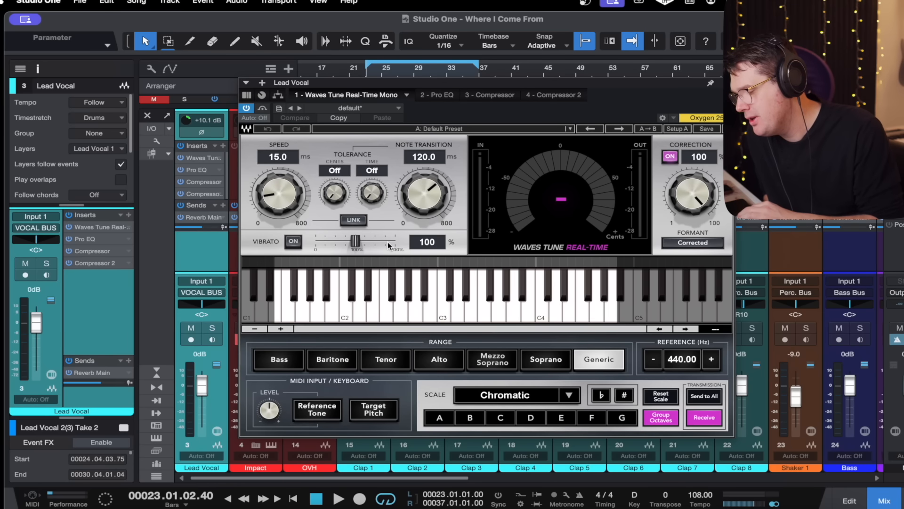
Set the Waves Tune Real-Time scale to Major with D as the root note.
{"action": "left_click", "coordinate": [570, 395]}
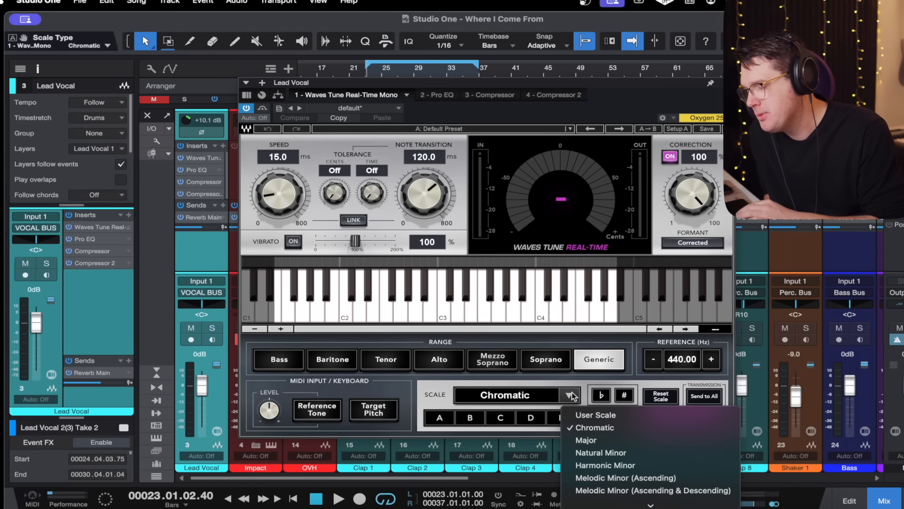
{"action": "left_click", "coordinate": [580, 440]}
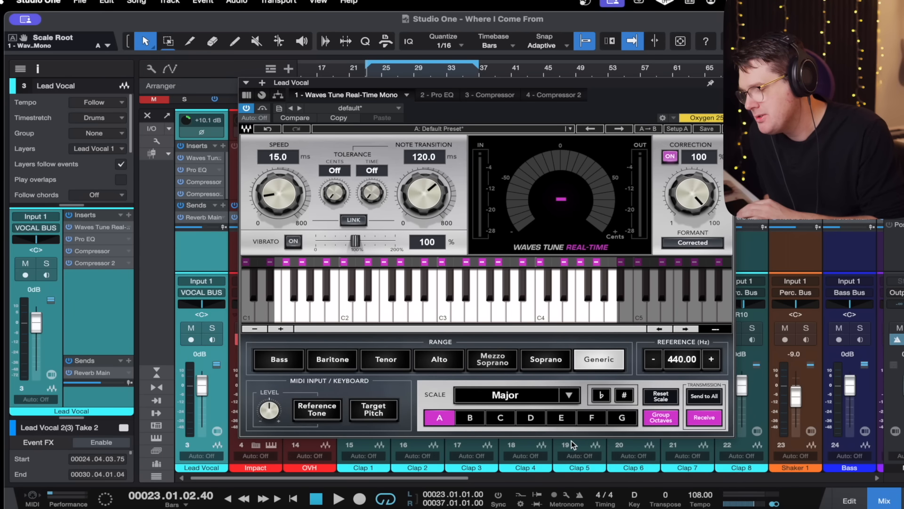
{"action": "left_click", "coordinate": [532, 419]}
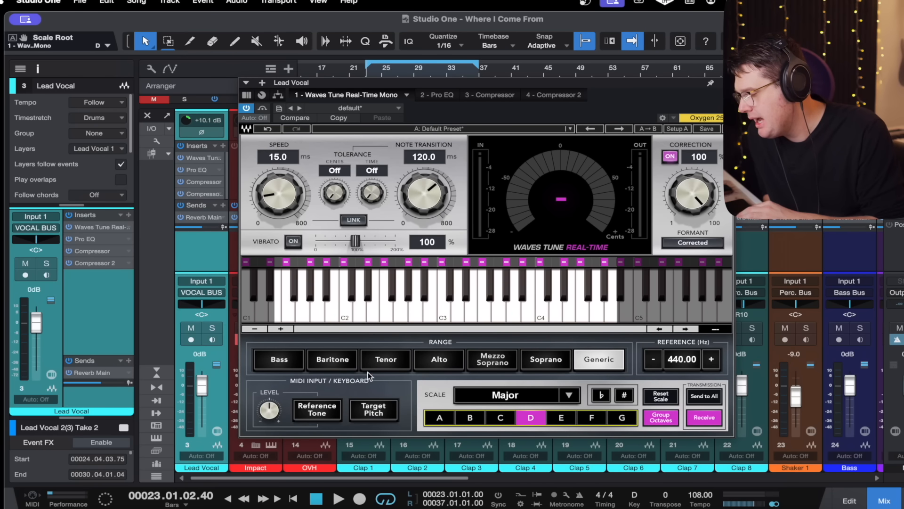
Compare the vocal ranges from Bass to Soprano and set the tuner's range to Baritone.
{"action": "left_click", "coordinate": [332, 359]}
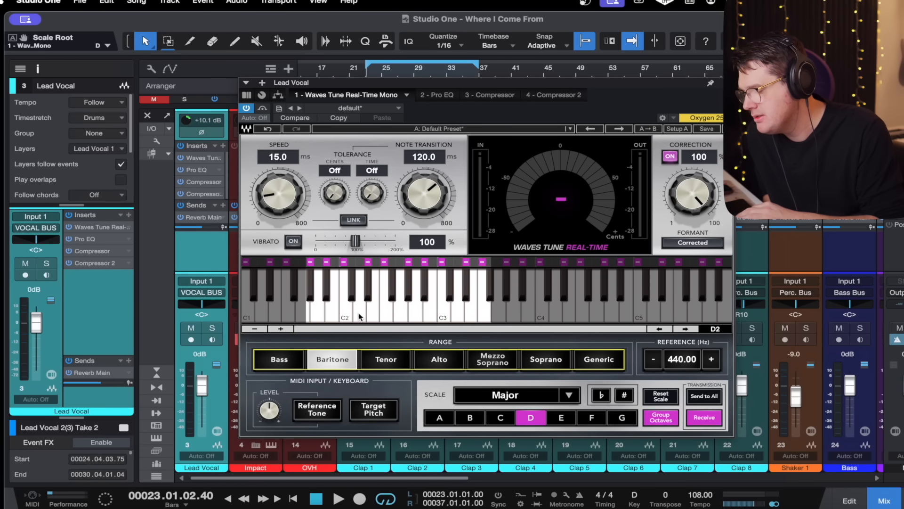
{"action": "left_click", "coordinate": [396, 360]}
{"action": "left_click", "coordinate": [436, 363]}
{"action": "left_click", "coordinate": [489, 365]}
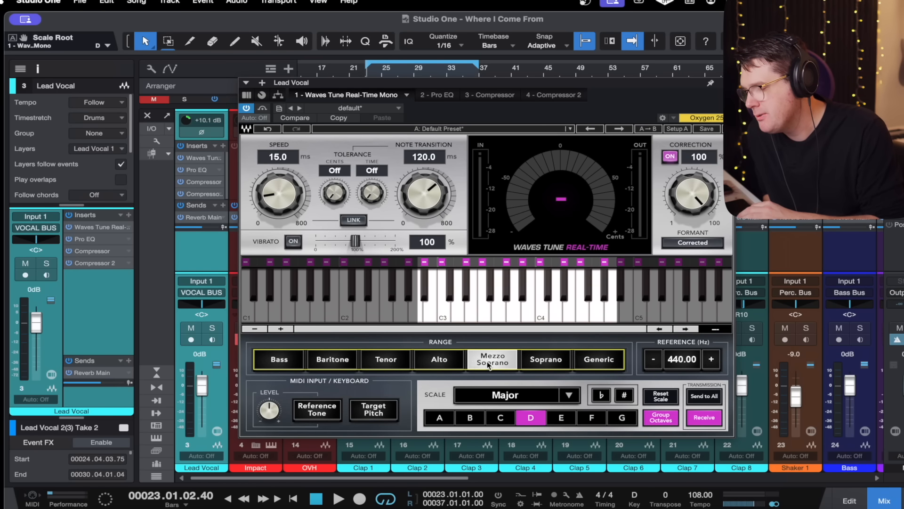
{"action": "left_click", "coordinate": [448, 366]}
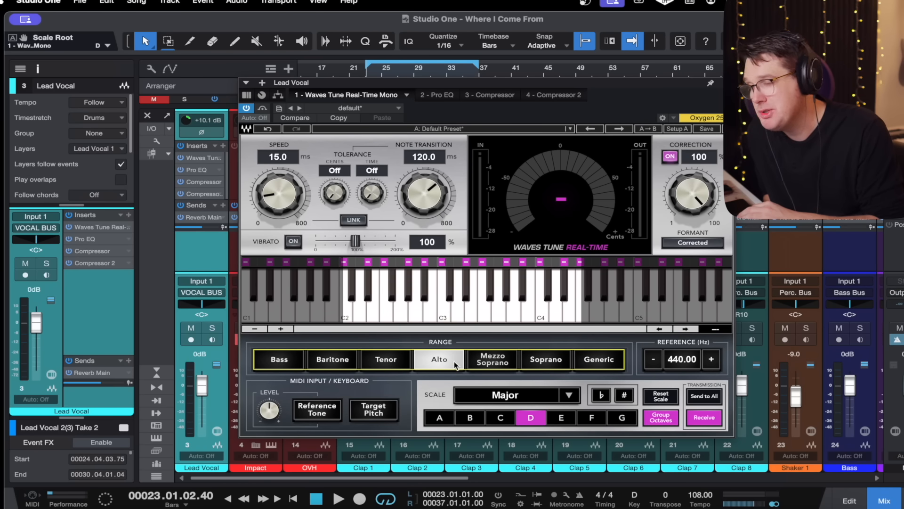
{"action": "left_click", "coordinate": [495, 363]}
{"action": "left_click", "coordinate": [548, 363]}
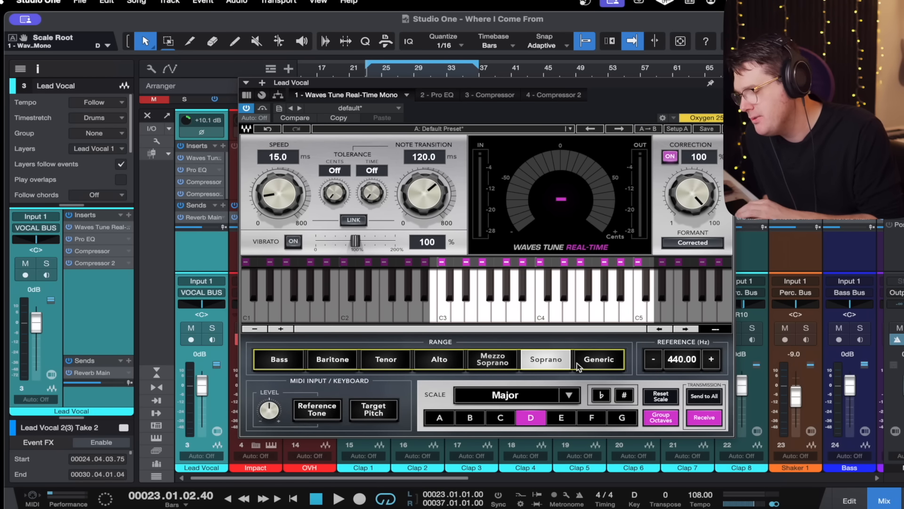
{"action": "left_click", "coordinate": [344, 364]}
{"action": "left_click", "coordinate": [279, 361]}
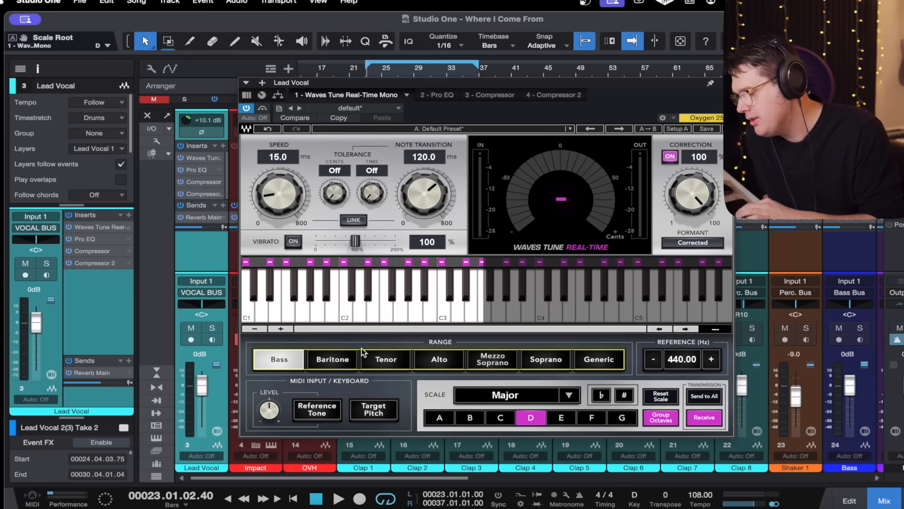
{"action": "left_click", "coordinate": [354, 362]}
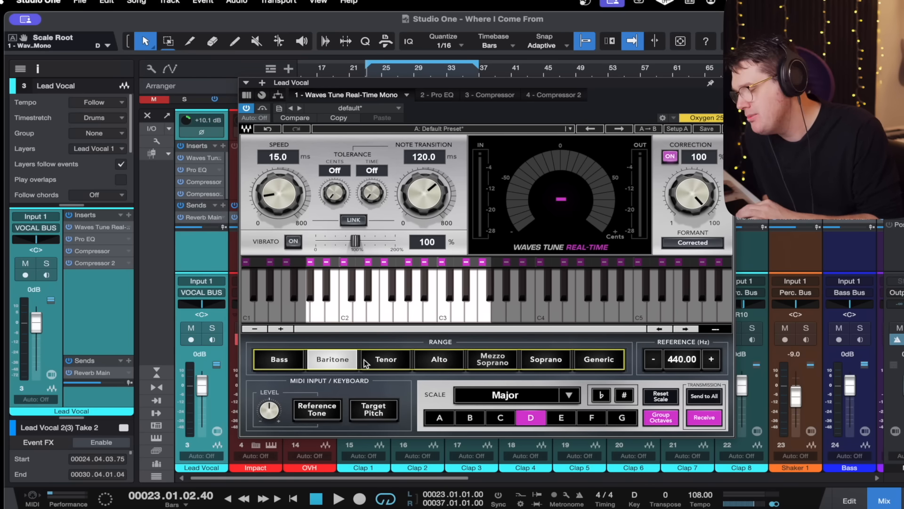
{"action": "left_click", "coordinate": [373, 363]}
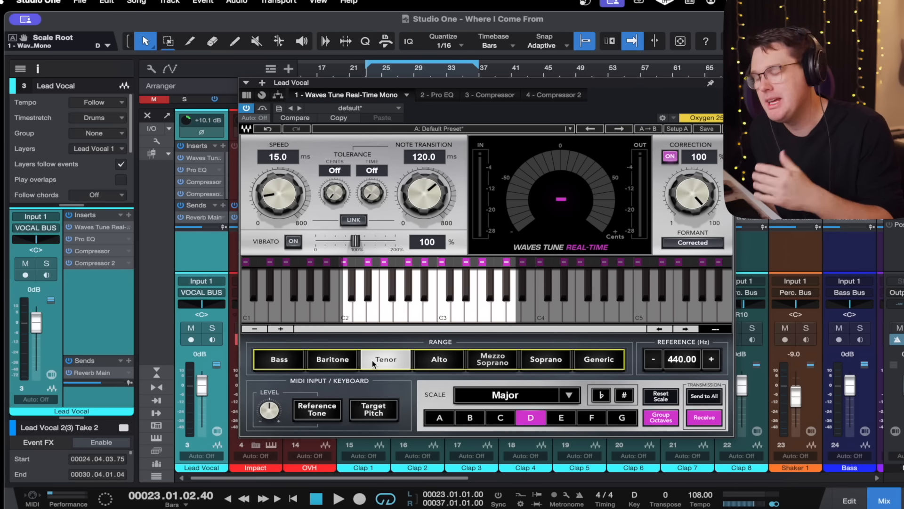
{"action": "left_click", "coordinate": [341, 363]}
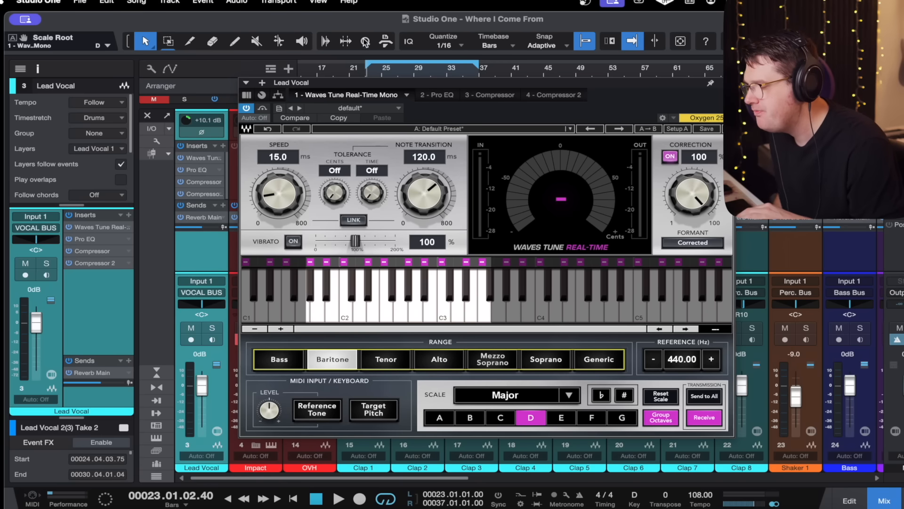
Move the plug-in window clear of the timeline, start playback and solo the Lead Vocal.
{"action": "left_click_drag", "start_coordinate": [384, 83], "coordinate": [458, 115]}
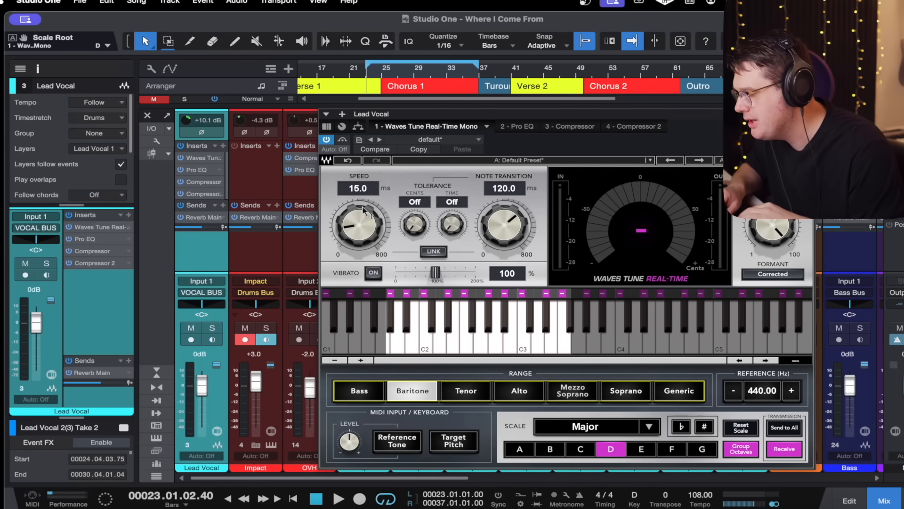
{"action": "key", "text": "space"}
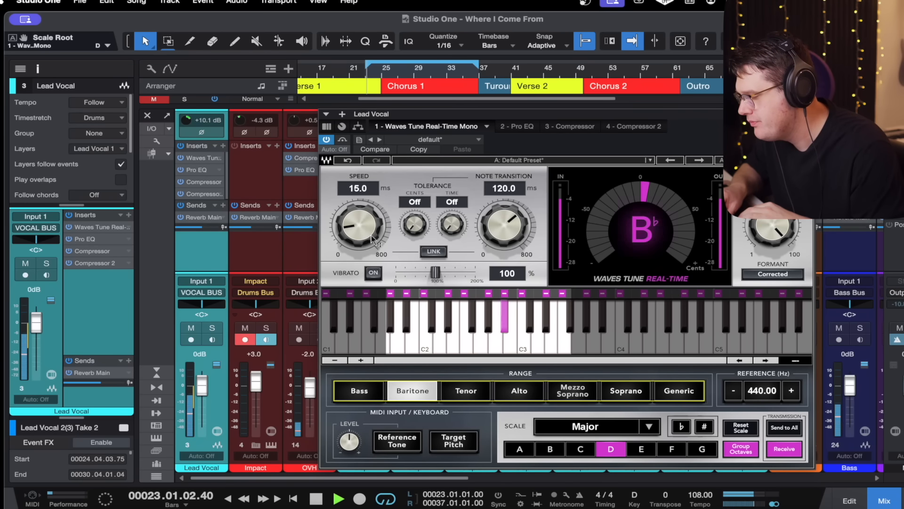
{"action": "key", "text": "s"}
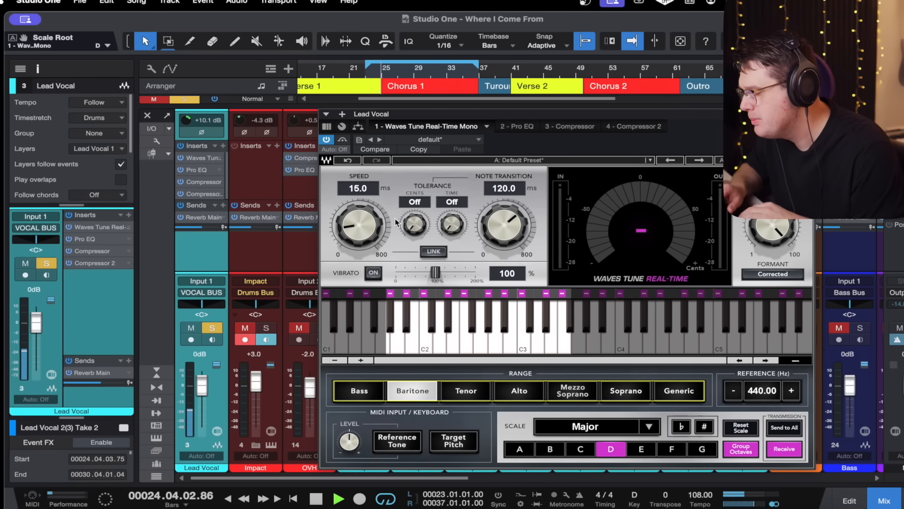
Try harder tuning with a 0.1 ms speed and 16.5 ms note transition while the vocal plays, and stop playback.
{"action": "left_click_drag", "start_coordinate": [504, 226], "coordinate": [504, 247]}
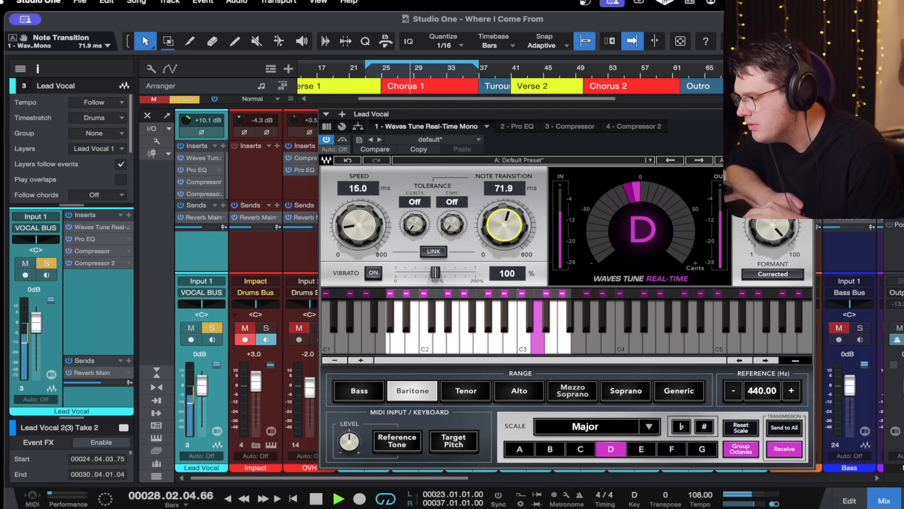
{"action": "left_click_drag", "start_coordinate": [356, 241], "coordinate": [357, 249]}
{"action": "left_click_drag", "start_coordinate": [488, 227], "coordinate": [489, 234]}
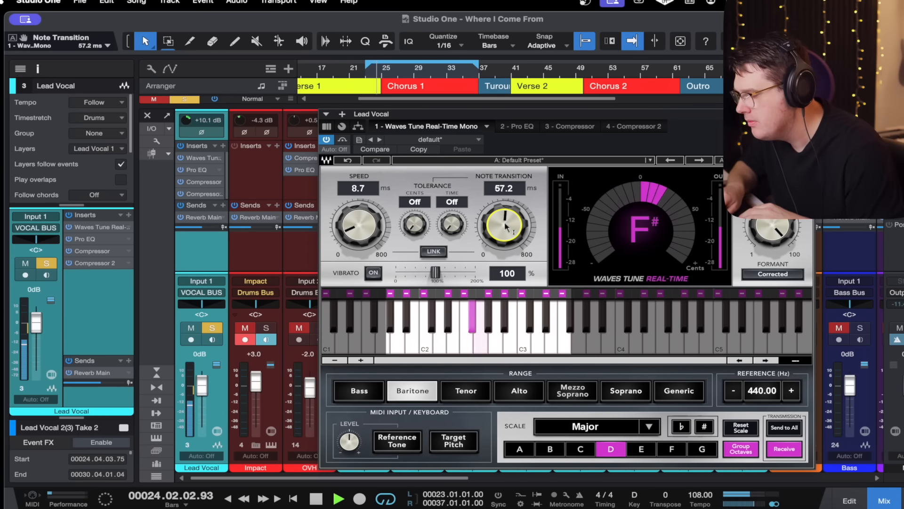
{"action": "left_click_drag", "start_coordinate": [355, 227], "coordinate": [358, 244]}
{"action": "left_click_drag", "start_coordinate": [494, 227], "coordinate": [495, 243]}
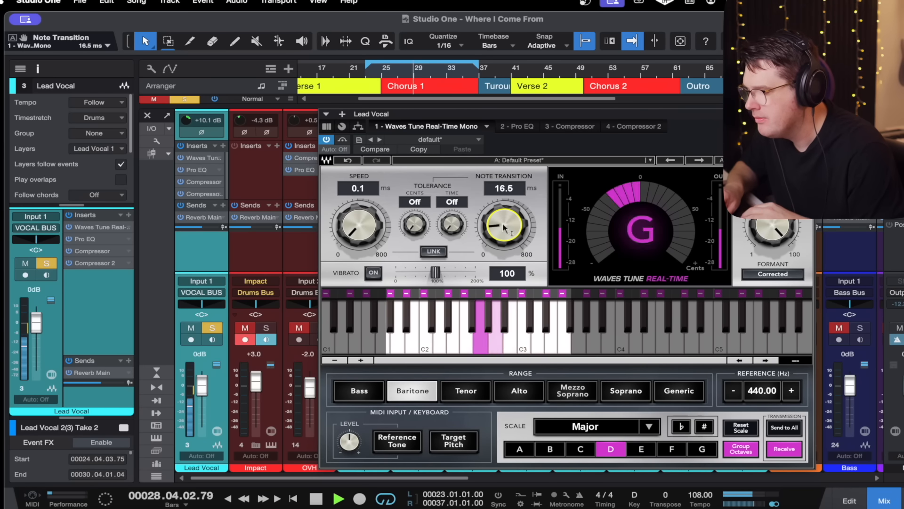
{"action": "key", "text": "space"}
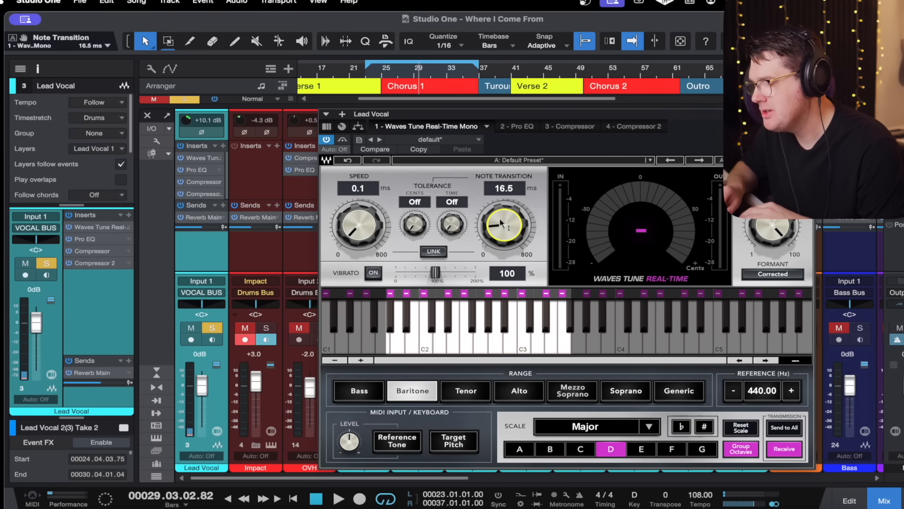
Set the tuner's note transition to 50 ms and its speed to 10 ms.
{"action": "left_click", "coordinate": [507, 189]}
{"action": "type", "text": "50"}
{"action": "key", "text": "Return"}
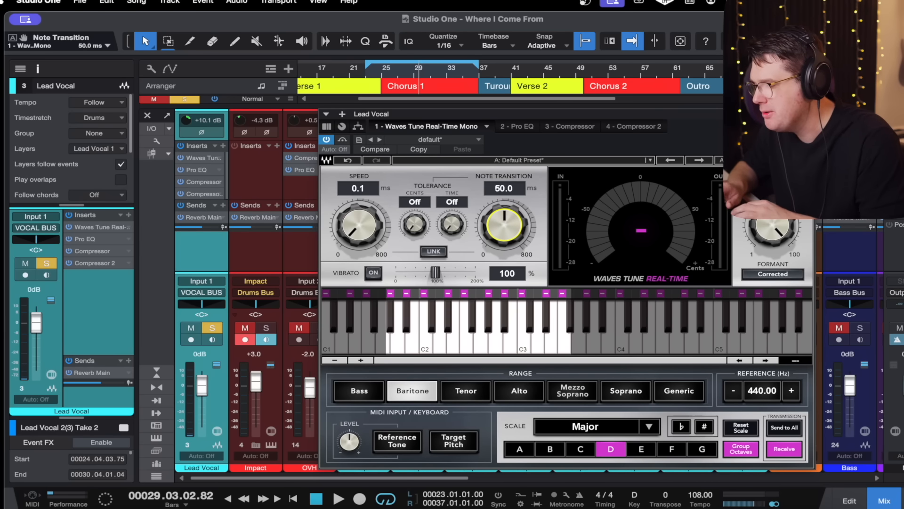
{"action": "left_click", "coordinate": [358, 188]}
{"action": "type", "text": "10"}
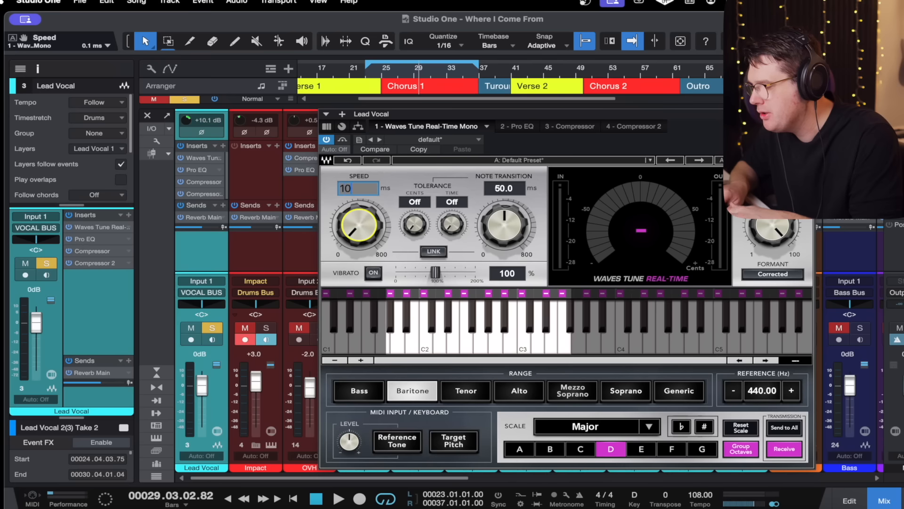
{"action": "key", "text": "Return"}
Listen to the soloed, tuned Lead Vocal from bar 24, stop playback and close the plug-in window.
{"action": "left_click", "coordinate": [377, 73]}
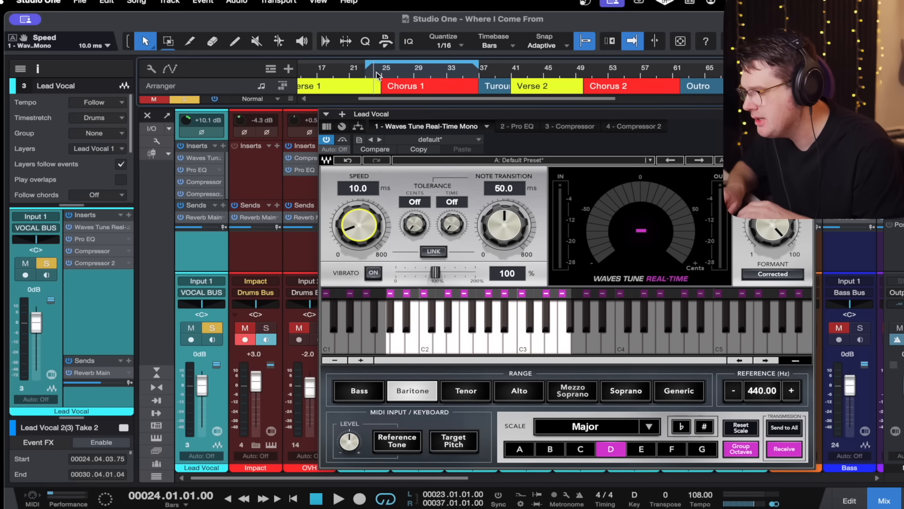
{"action": "key", "text": "space"}
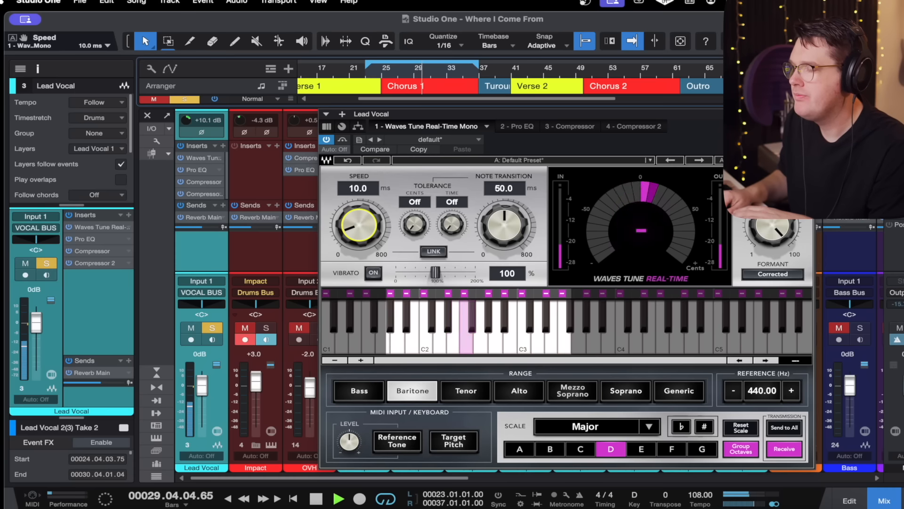
{"action": "key", "text": "space"}
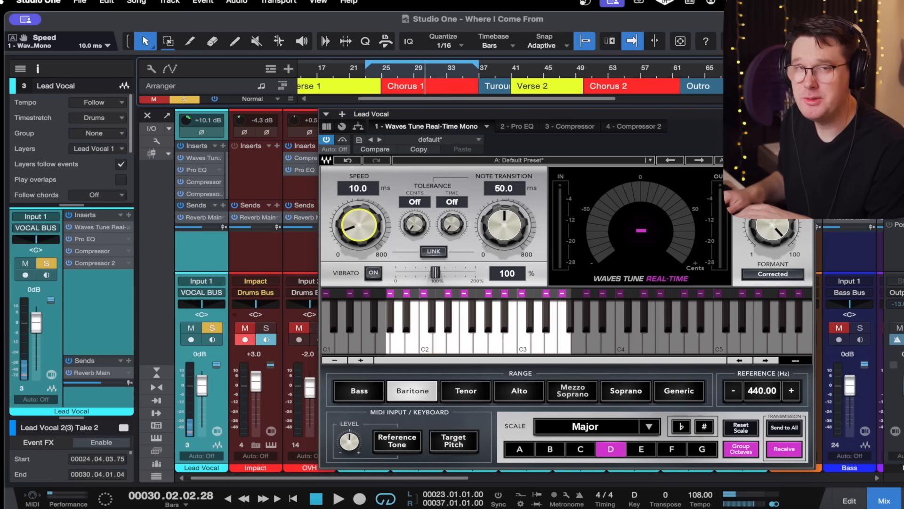
{"action": "key", "text": "Escape"}
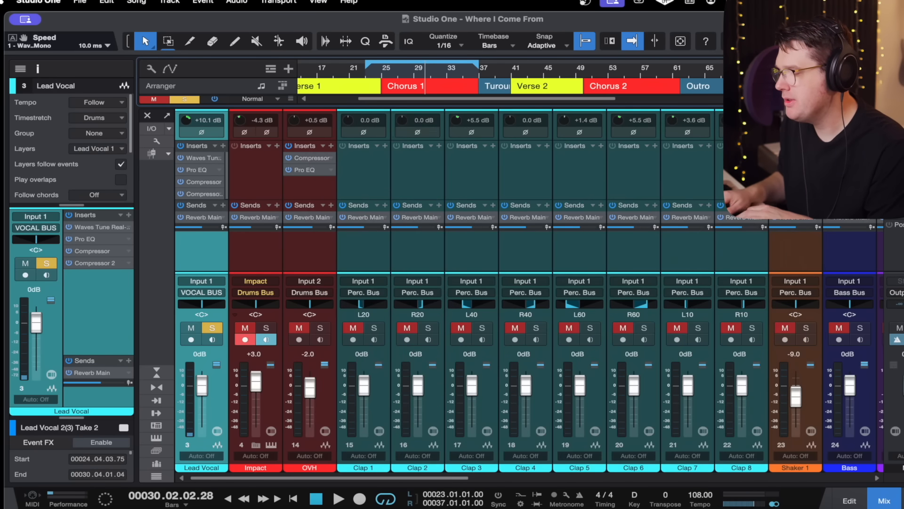
Hide the mixer to show the arrangement, place the playhead at bar 23 and unsolo the Lead Vocal.
{"action": "left_click", "coordinate": [375, 74]}
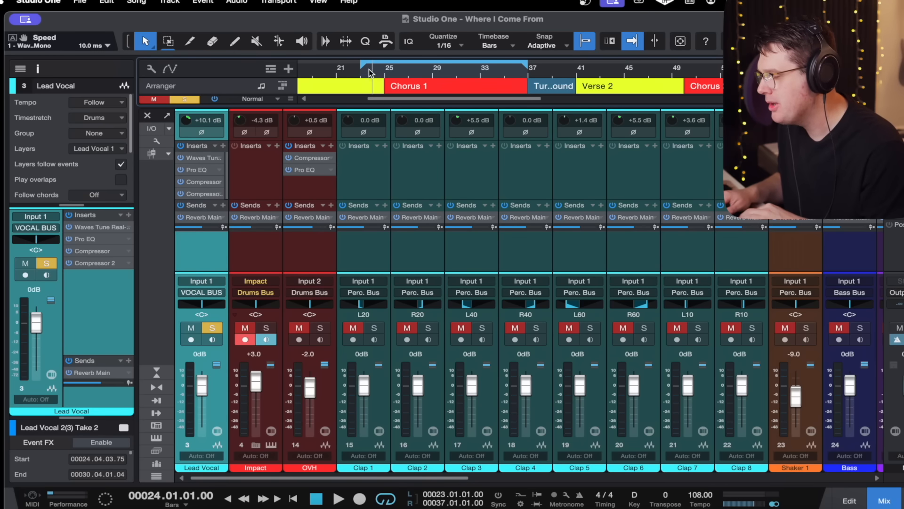
{"action": "key", "text": "F3"}
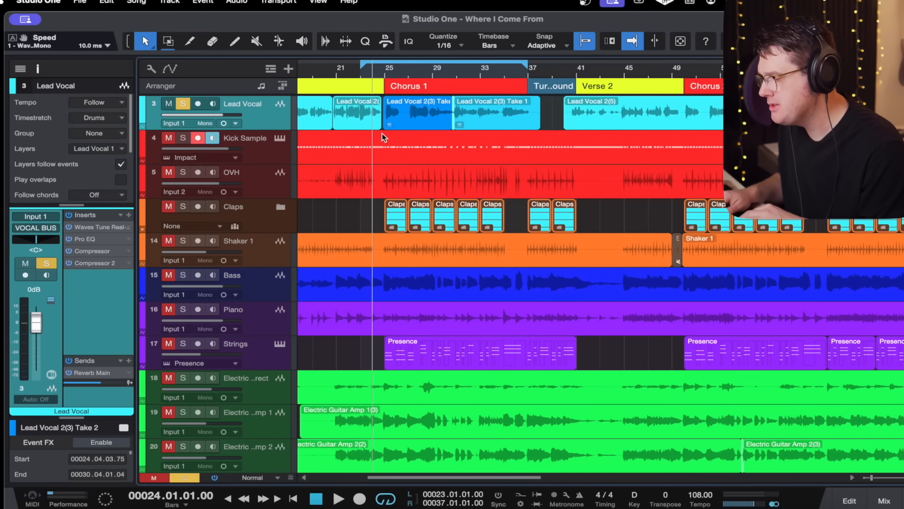
{"action": "left_click", "coordinate": [363, 72]}
{"action": "key", "text": "s"}
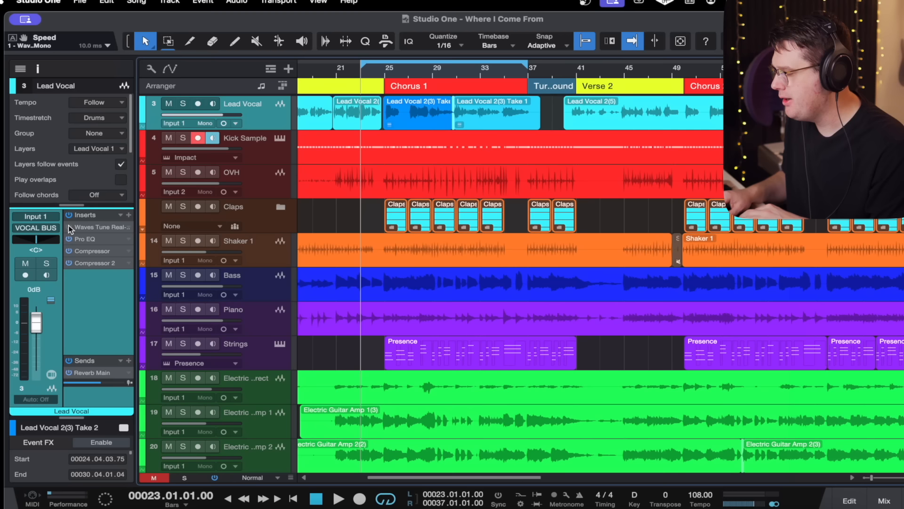
With the full mix playing, set the tuner's note transition to 46 ms and the Lead Vocal's Reverb Main send to -8.3 dB.
{"action": "key", "text": "space"}
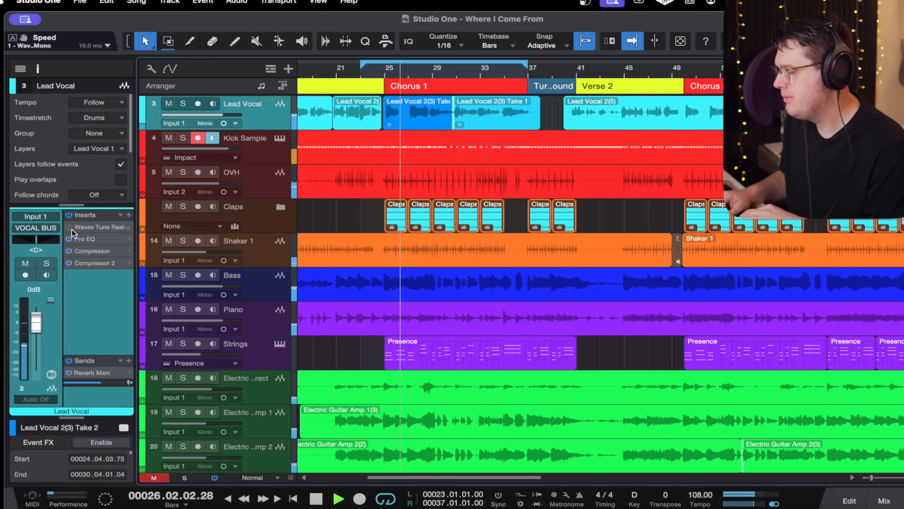
{"action": "left_click", "coordinate": [371, 64]}
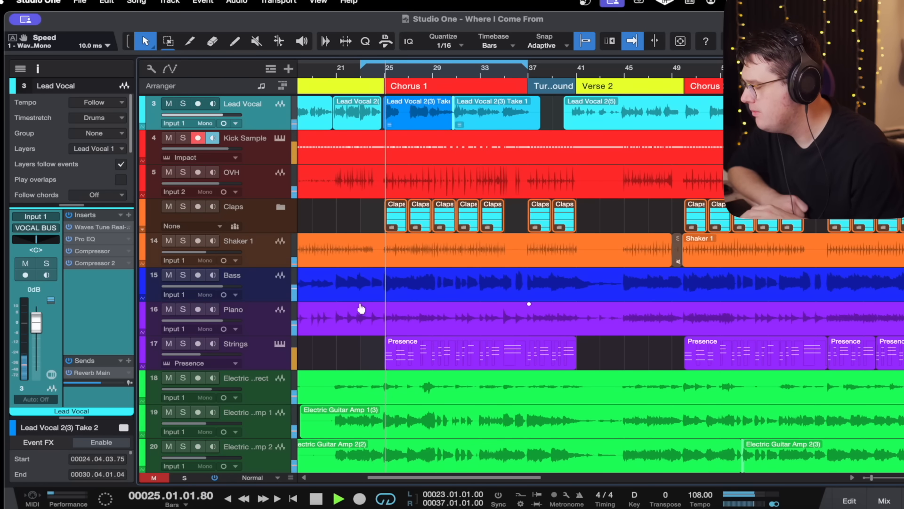
{"action": "left_click", "coordinate": [101, 227]}
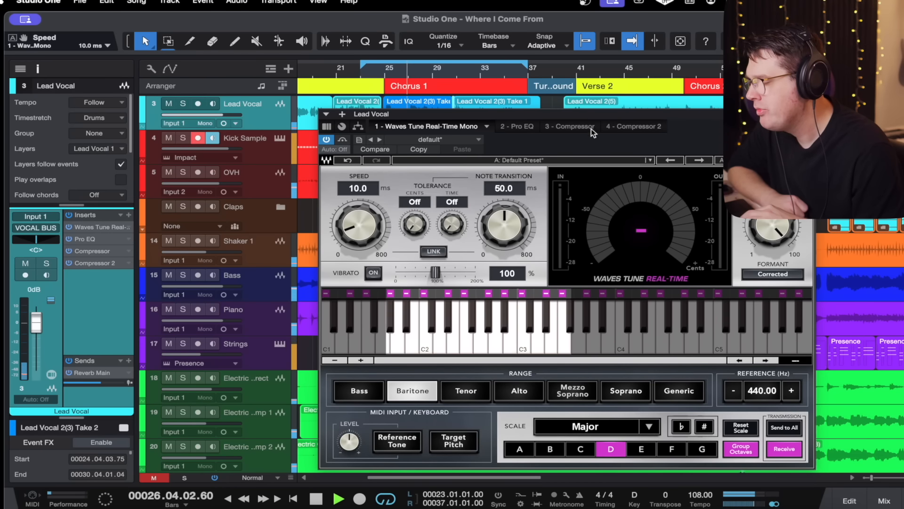
{"action": "left_click_drag", "start_coordinate": [591, 116], "coordinate": [525, 120]}
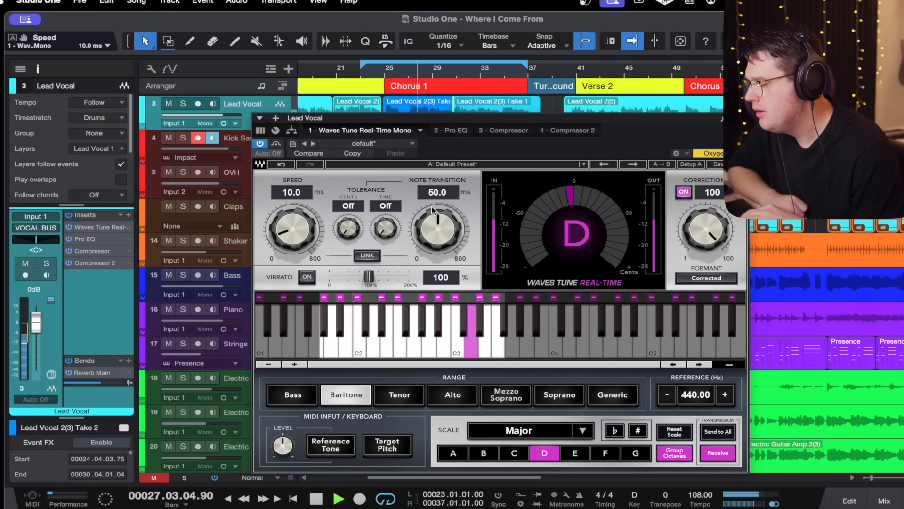
{"action": "left_click_drag", "start_coordinate": [437, 230], "coordinate": [438, 237]}
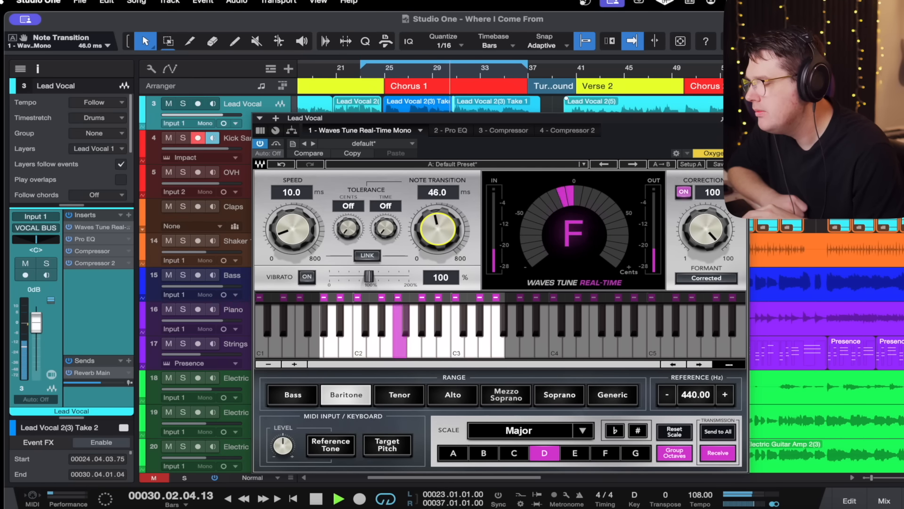
{"action": "left_click", "coordinate": [738, 119]}
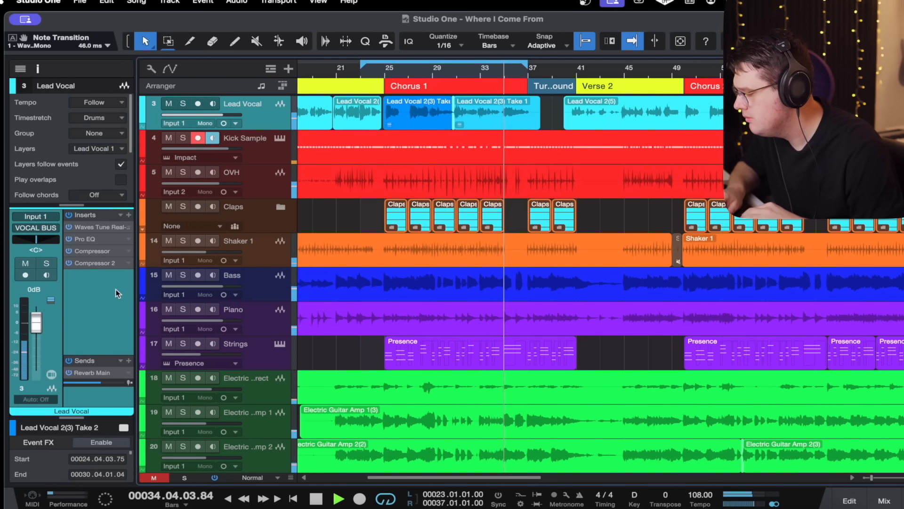
{"action": "left_click_drag", "start_coordinate": [113, 382], "coordinate": [112, 389]}
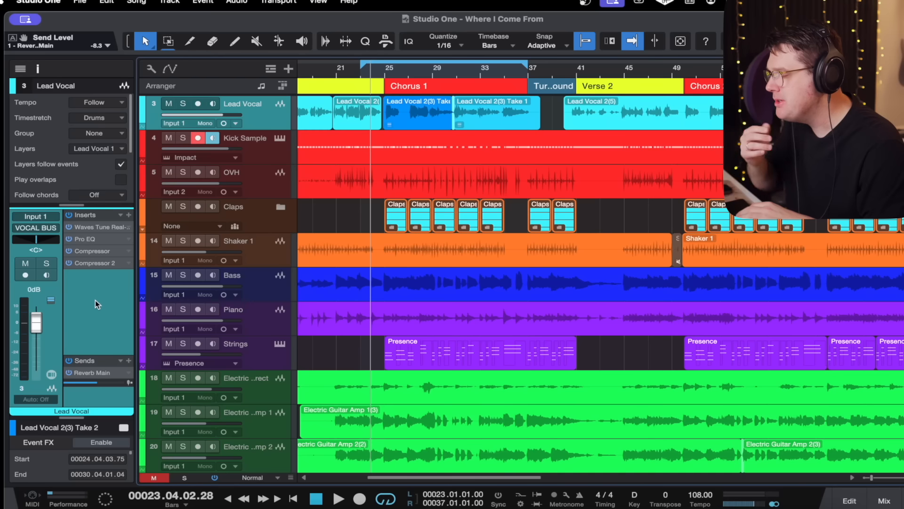
Add the PreSonus RedlightDist distortion to the Lead Vocal's inserts and set its mix to 9.5 %.
{"action": "left_click", "coordinate": [132, 218]}
{"action": "scroll", "coordinate": [202, 369], "scroll_direction": "down", "scroll_amount": 2}
{"action": "left_click", "coordinate": [221, 359]}
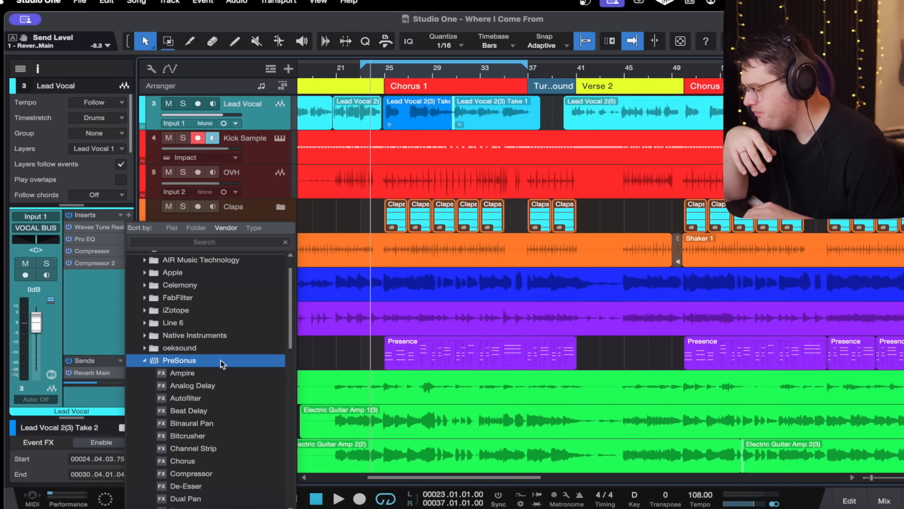
{"action": "scroll", "coordinate": [236, 367], "scroll_direction": "down", "scroll_amount": 5}
{"action": "scroll", "coordinate": [265, 393], "scroll_direction": "down", "scroll_amount": 4}
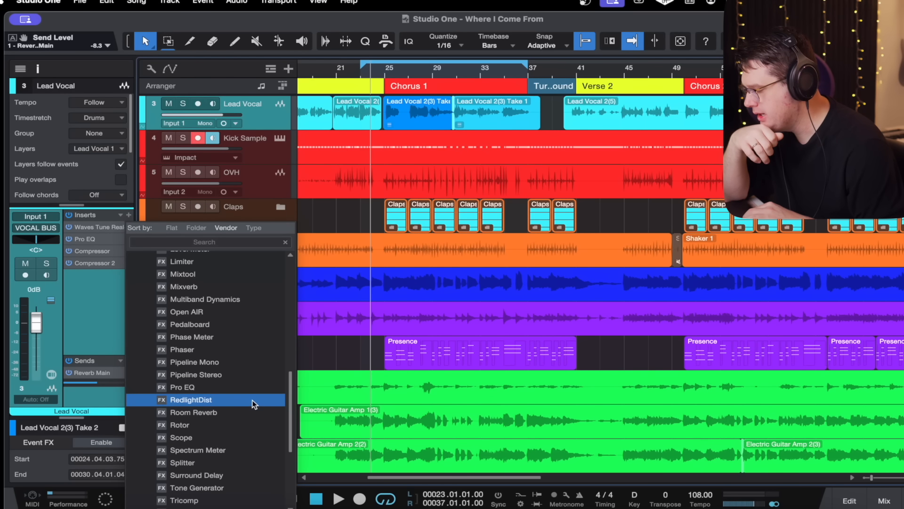
{"action": "double_click", "coordinate": [254, 400]}
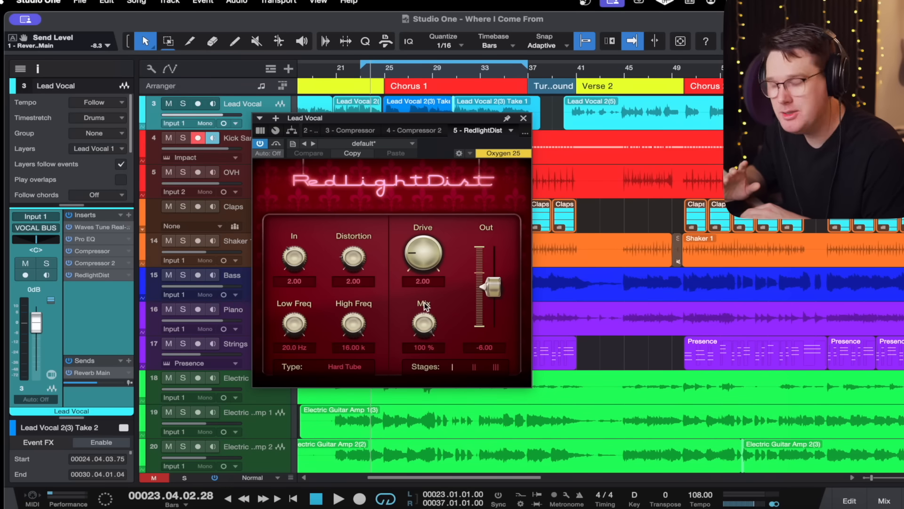
{"action": "left_click_drag", "start_coordinate": [423, 319], "coordinate": [433, 368]}
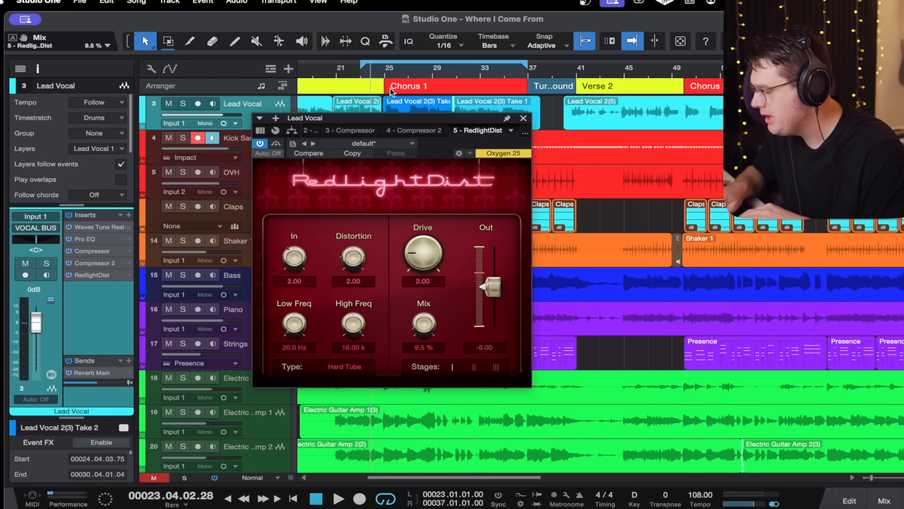
Solo the Lead Vocal, set RedlightDist's low frequency to 88.8 Hz and start playback from bar 23.
{"action": "key", "text": "s"}
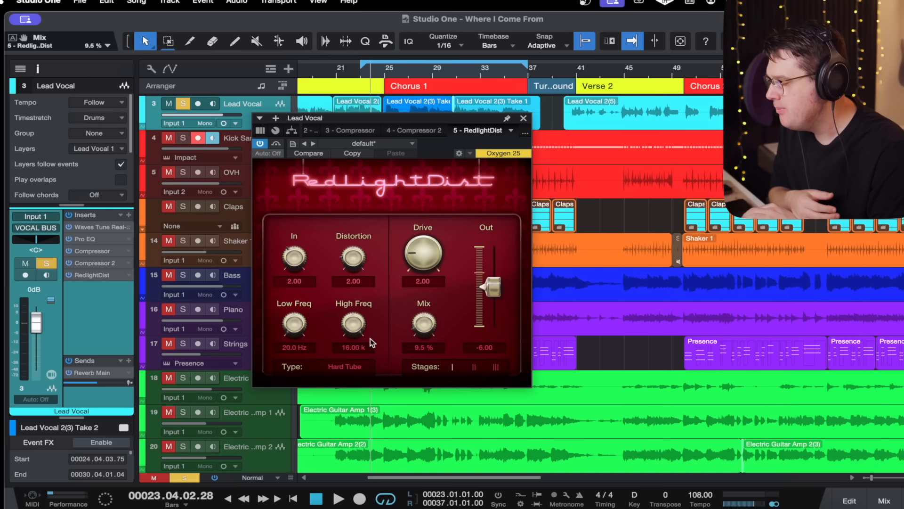
{"action": "left_click", "coordinate": [357, 364]}
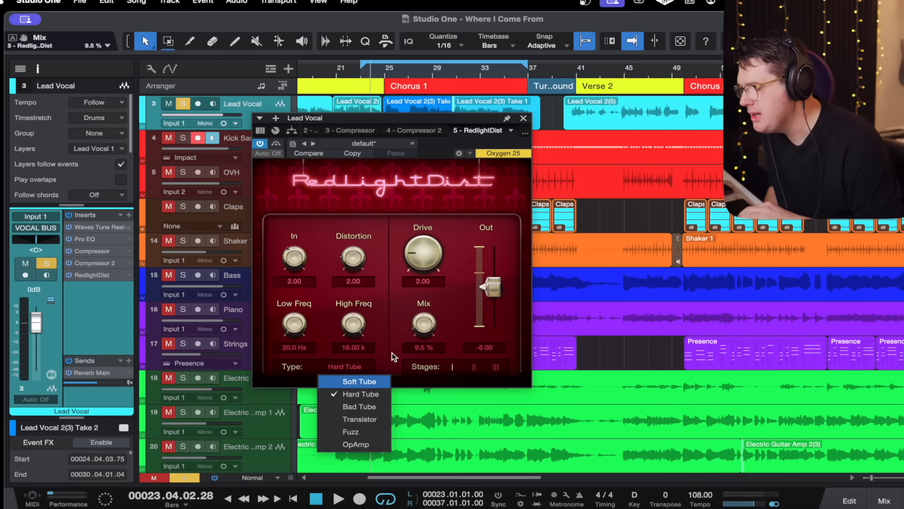
{"action": "left_click", "coordinate": [386, 332]}
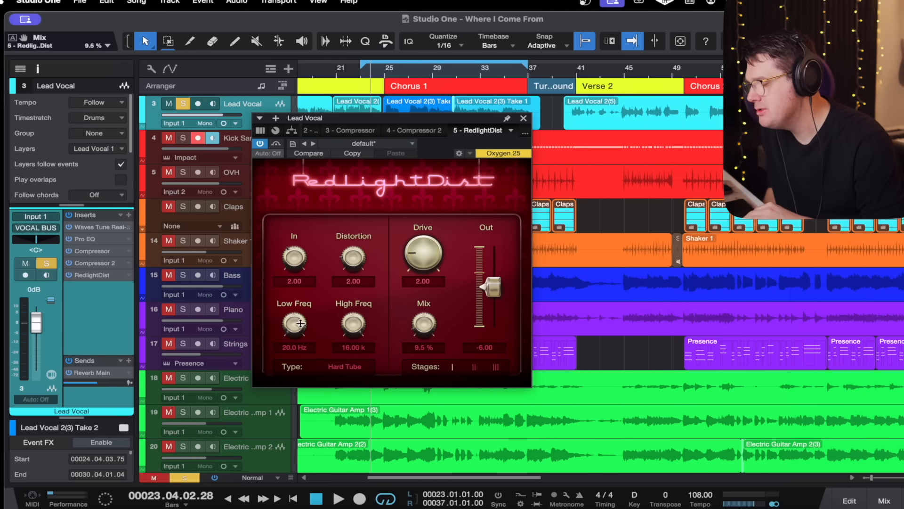
{"action": "left_click_drag", "start_coordinate": [301, 323], "coordinate": [303, 306]}
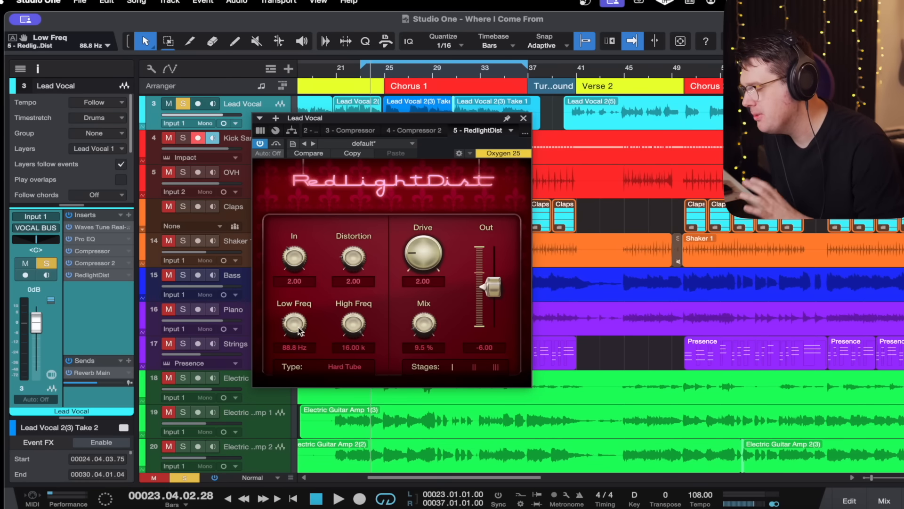
{"action": "left_click", "coordinate": [363, 75]}
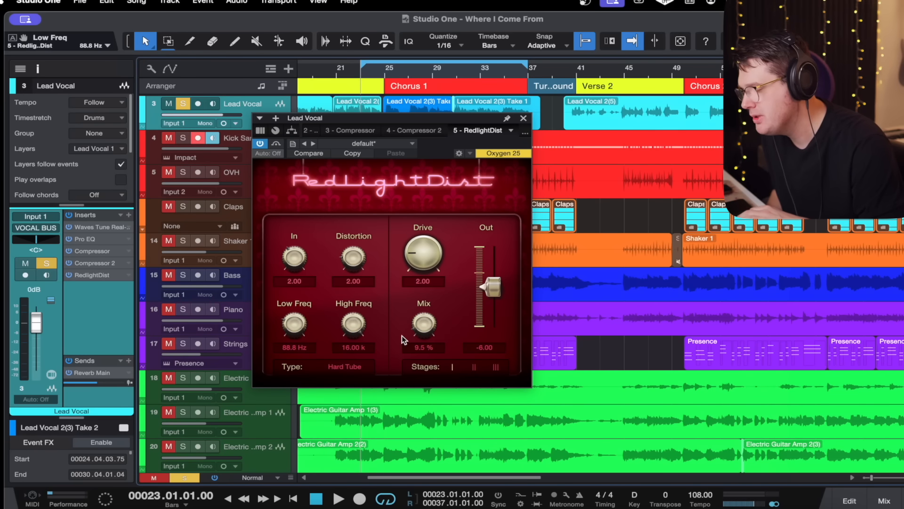
{"action": "key", "text": "space"}
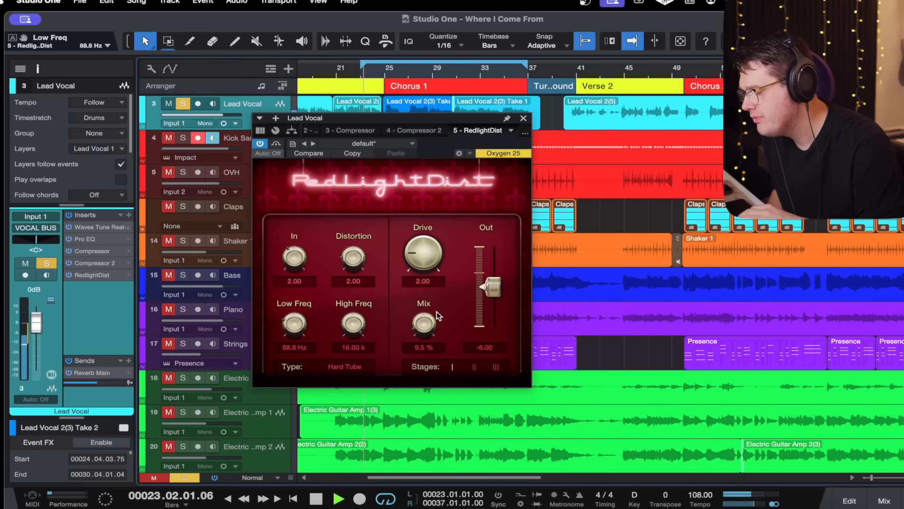
During playback, set RedlightDist's mix to 54.5 %, low frequency to 177 Hz, distortion to 0.85 and drive to 3.49.
{"action": "left_click_drag", "start_coordinate": [431, 324], "coordinate": [439, 286]}
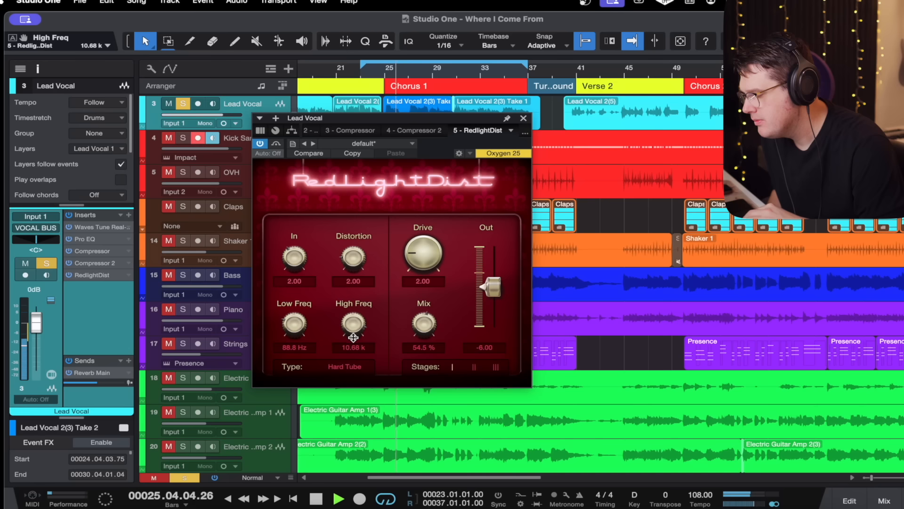
{"action": "mouse_move", "coordinate": [293, 324]}
{"action": "left_mouse_down"}
{"action": "mouse_move", "coordinate": [306, 282]}
{"action": "mouse_move", "coordinate": [294, 312]}
{"action": "left_mouse_up"}
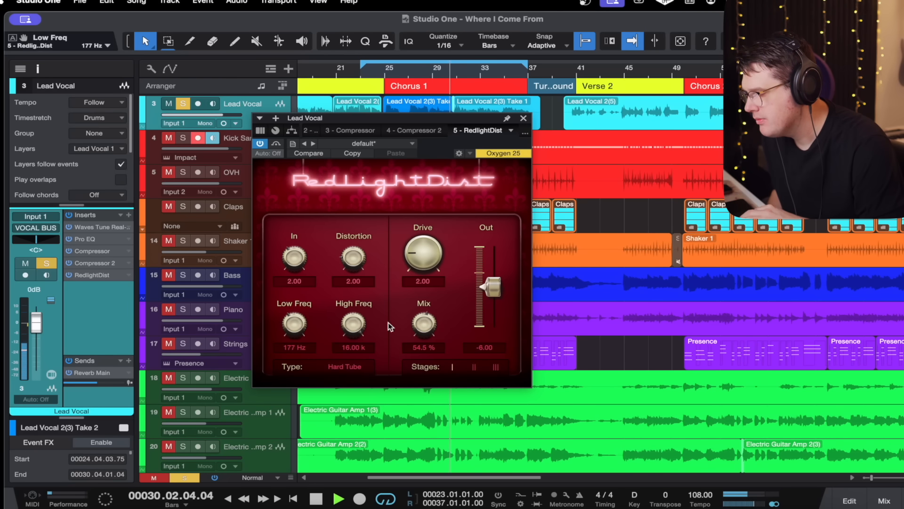
{"action": "mouse_move", "coordinate": [414, 249]}
{"action": "left_mouse_down"}
{"action": "mouse_move", "coordinate": [416, 234]}
{"action": "mouse_move", "coordinate": [413, 257]}
{"action": "left_mouse_up"}
{"action": "left_click_drag", "start_coordinate": [358, 260], "coordinate": [358, 272]}
{"action": "left_click_drag", "start_coordinate": [423, 253], "coordinate": [429, 235]}
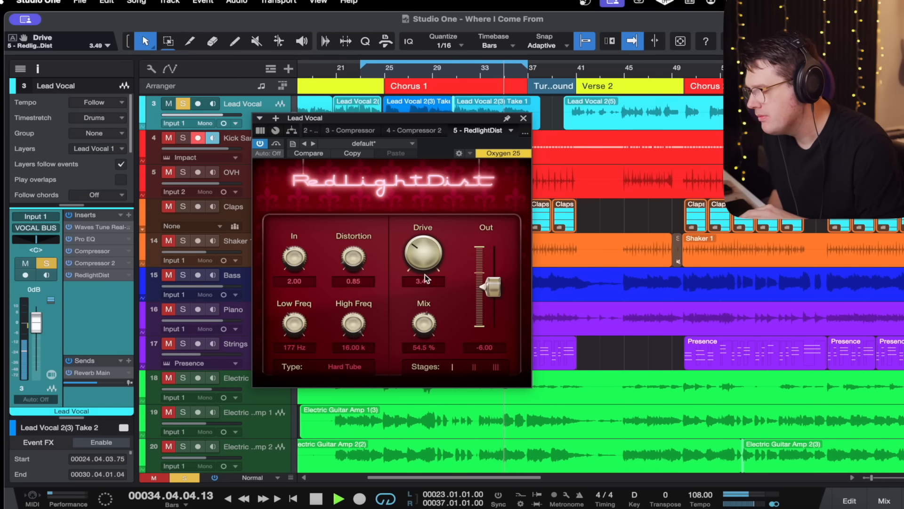
Refine RedlightDist with a mix of 17.0 %, a low frequency of 215 Hz and a drive of 4.59.
{"action": "mouse_move", "coordinate": [426, 322]}
{"action": "left_mouse_down"}
{"action": "mouse_move", "coordinate": [423, 362]}
{"action": "mouse_move", "coordinate": [429, 333]}
{"action": "left_mouse_up"}
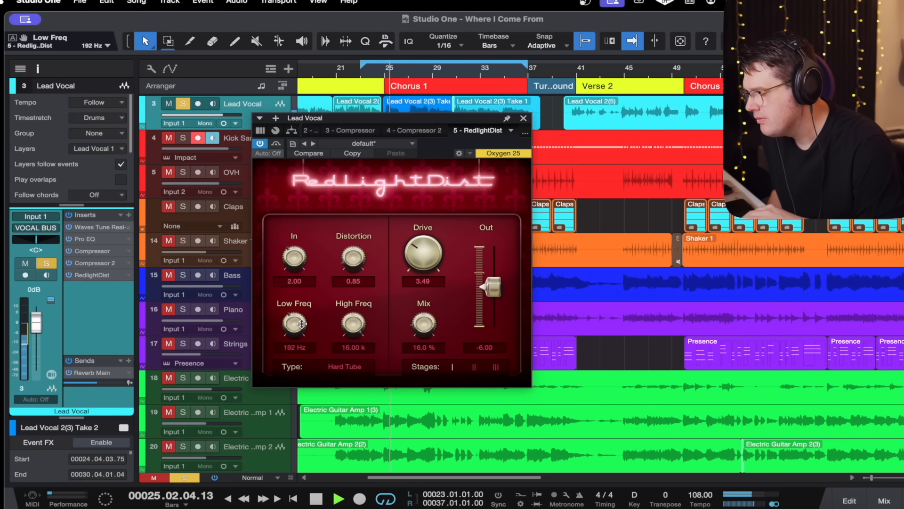
{"action": "left_click_drag", "start_coordinate": [418, 251], "coordinate": [419, 242]}
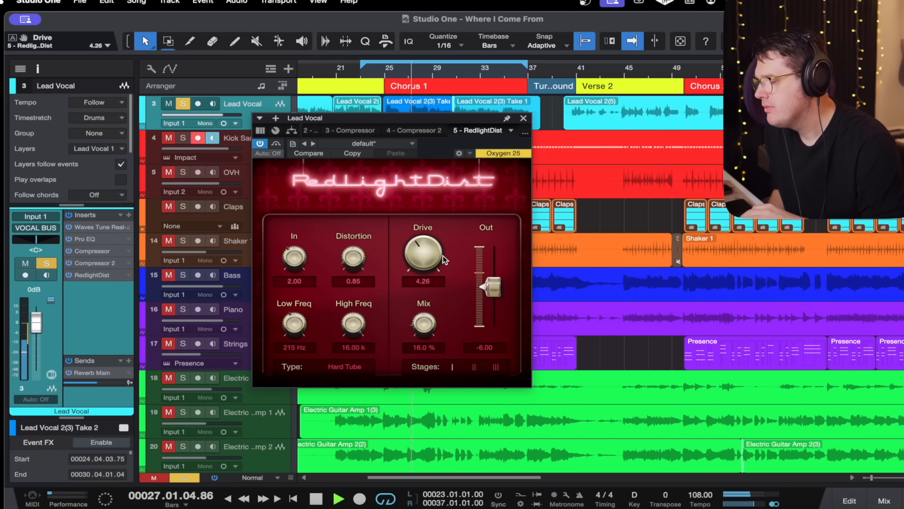
{"action": "left_click_drag", "start_coordinate": [432, 258], "coordinate": [432, 255]}
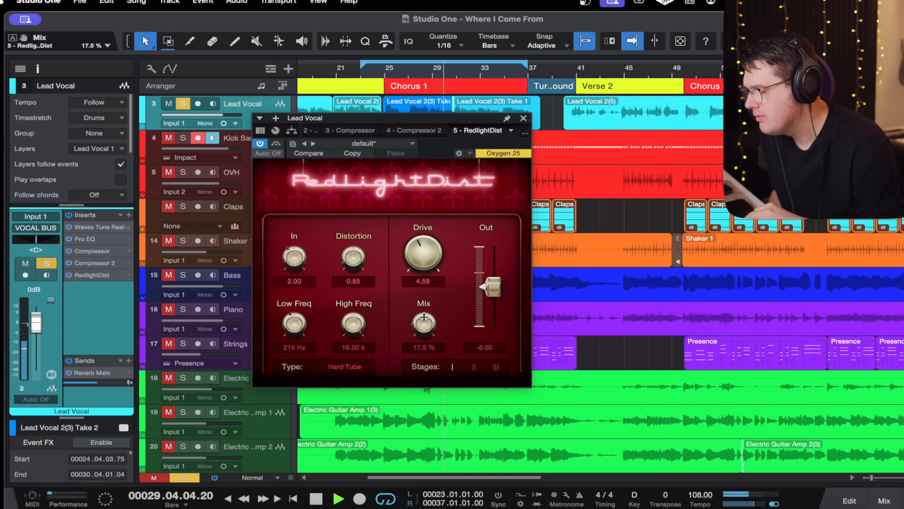
Audition RedlightDist with two and three stages and return it to a single stage.
{"action": "left_click", "coordinate": [475, 367]}
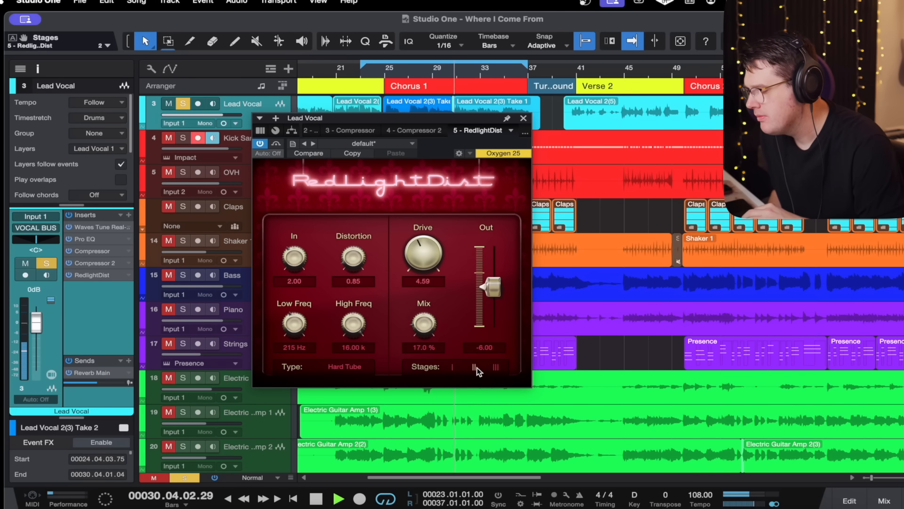
{"action": "left_click", "coordinate": [495, 368]}
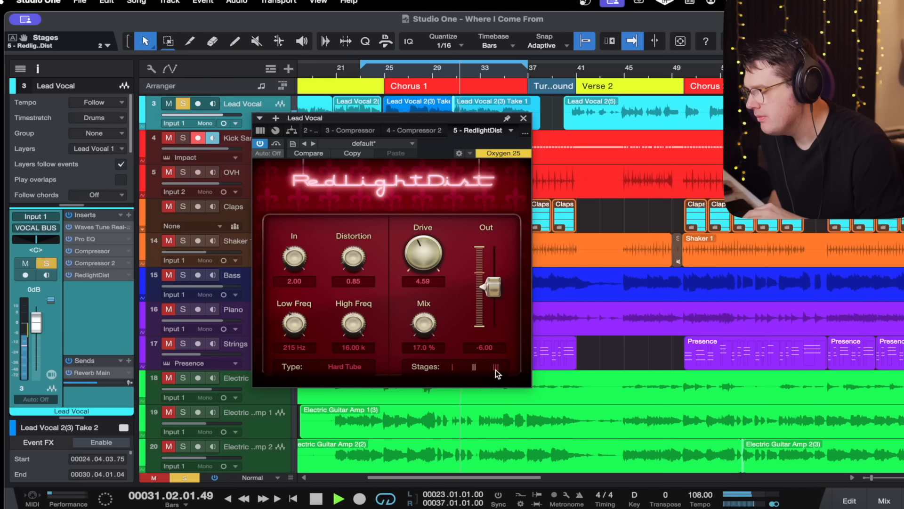
{"action": "left_click", "coordinate": [453, 368]}
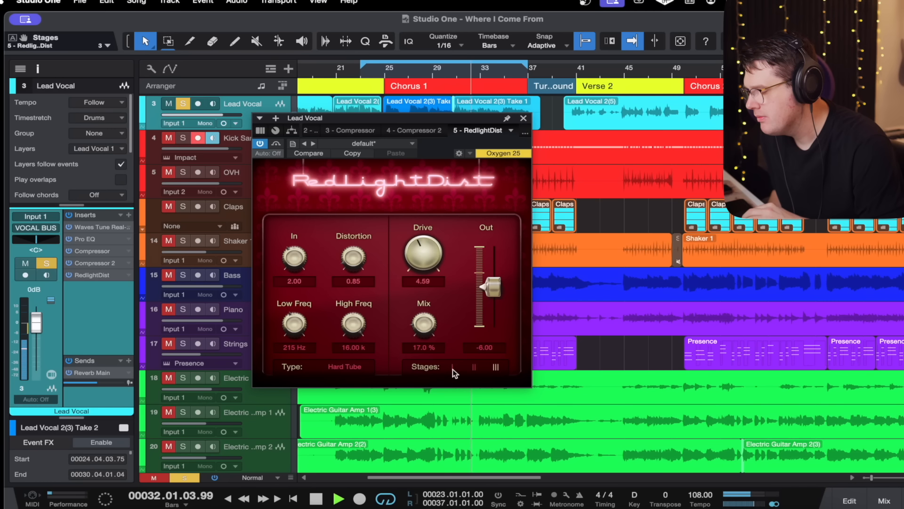
Audition the Soft Tube and Bad Tube types, set RedlightDist's type to Transistor and raise its drive to 4.86.
{"action": "left_click", "coordinate": [368, 367]}
{"action": "left_click", "coordinate": [362, 380]}
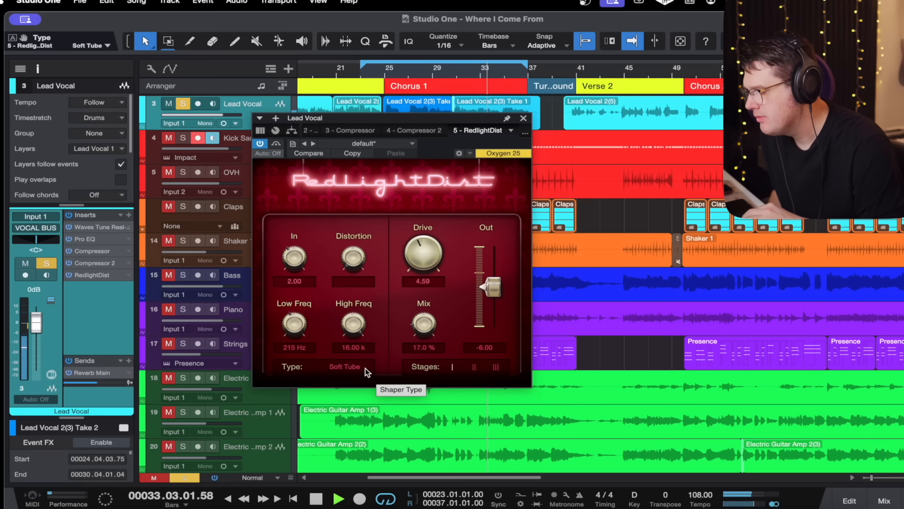
{"action": "left_click", "coordinate": [366, 368]}
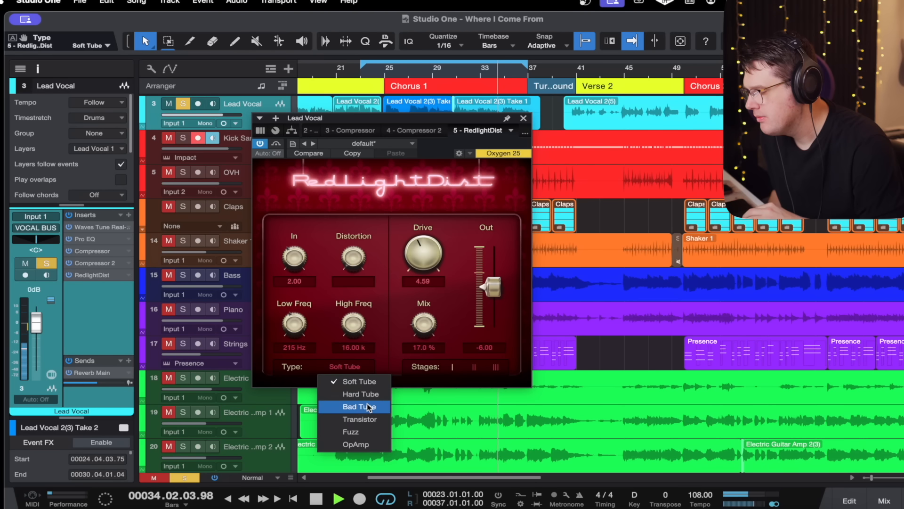
{"action": "left_click", "coordinate": [368, 403]}
{"action": "left_click", "coordinate": [357, 366]}
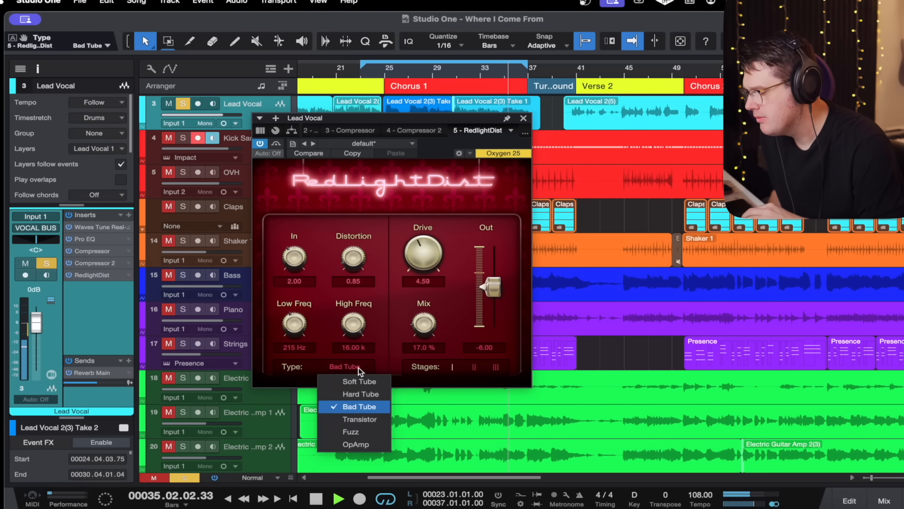
{"action": "left_click", "coordinate": [365, 412]}
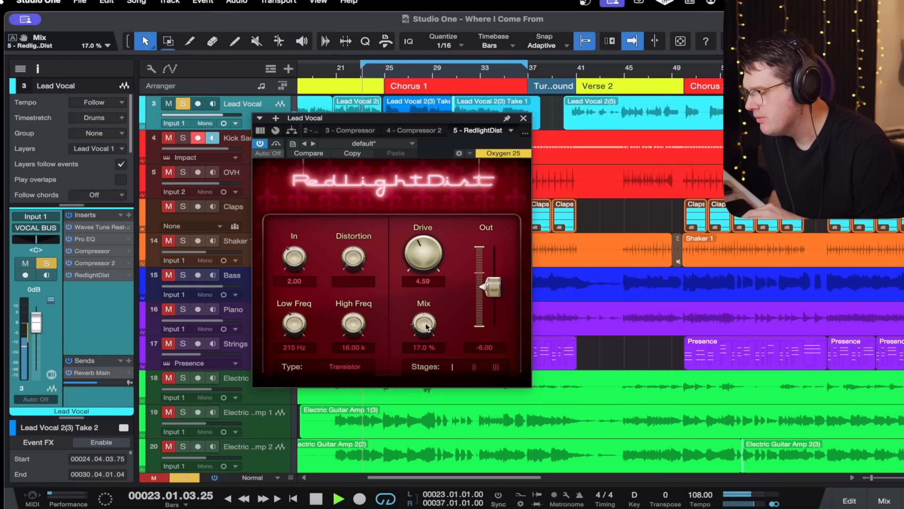
{"action": "left_click_drag", "start_coordinate": [425, 241], "coordinate": [427, 245]}
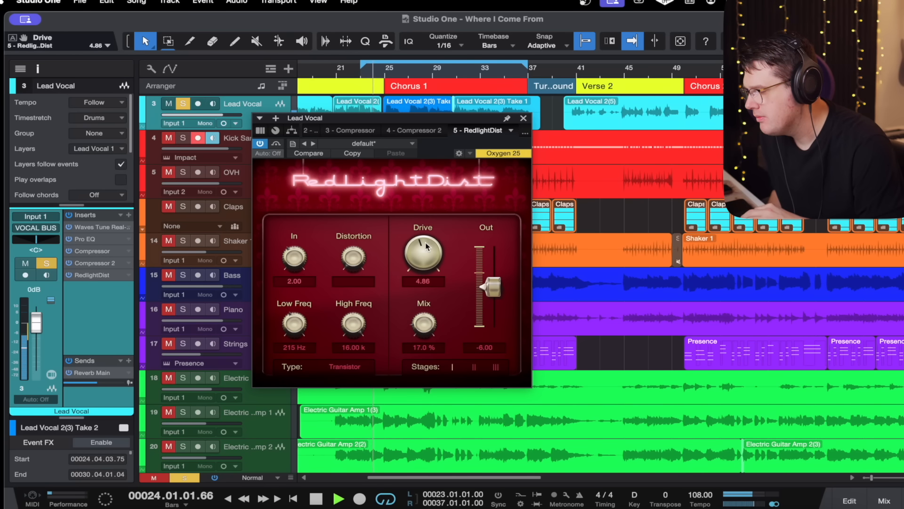
Compare the vocal with RedlightDist bypassed and active, close its window and unsolo the Lead Vocal.
{"action": "left_click", "coordinate": [276, 144]}
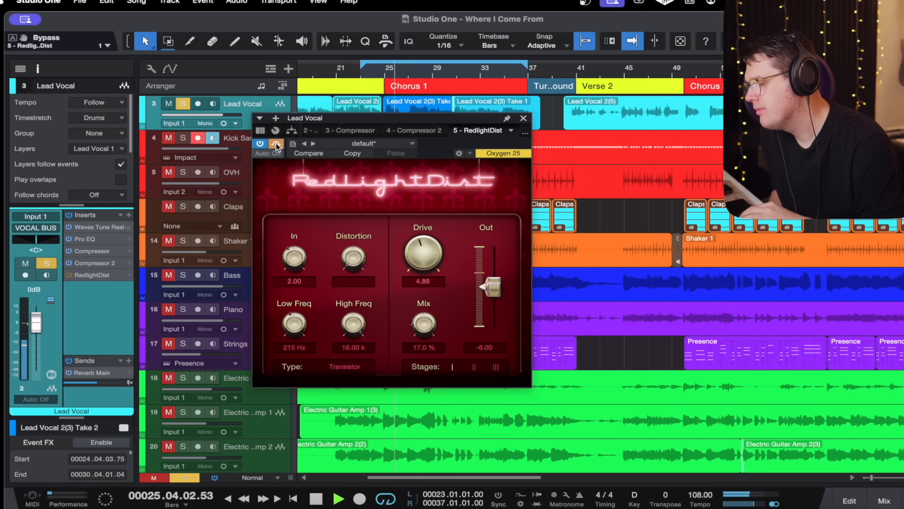
{"action": "left_click", "coordinate": [275, 144]}
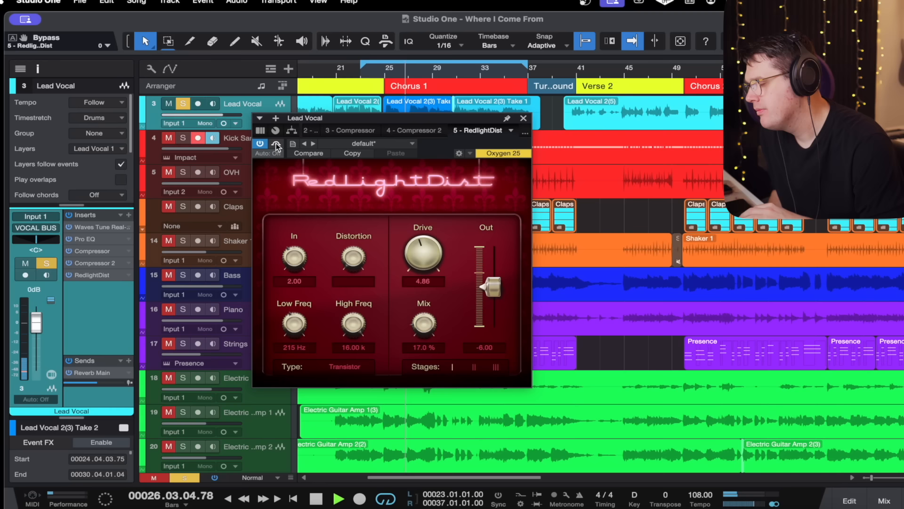
{"action": "left_click", "coordinate": [523, 118]}
{"action": "key", "text": "s"}
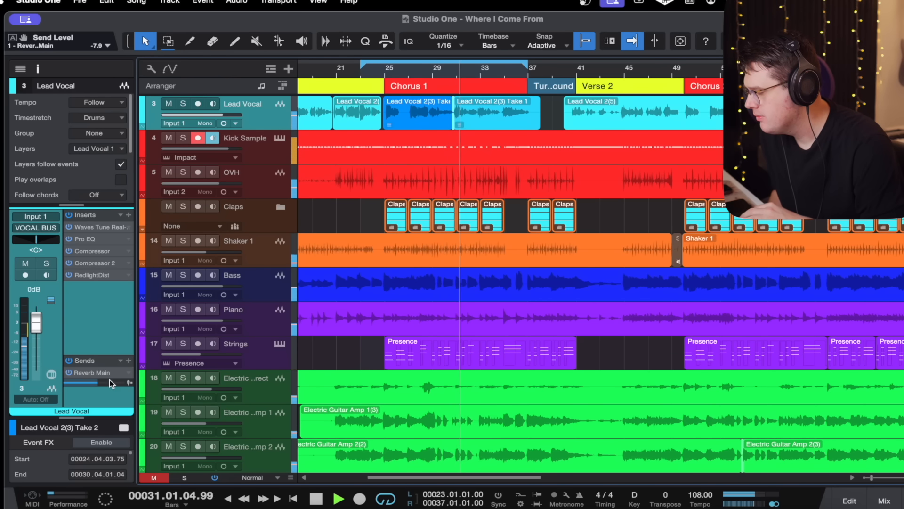
In the Lead Vocal's Pro EQ, set LMF to -7.34 dB at 556 Hz, move HMF to a lower frequency with less cut, and nudge the low cut.
{"action": "left_click", "coordinate": [90, 239]}
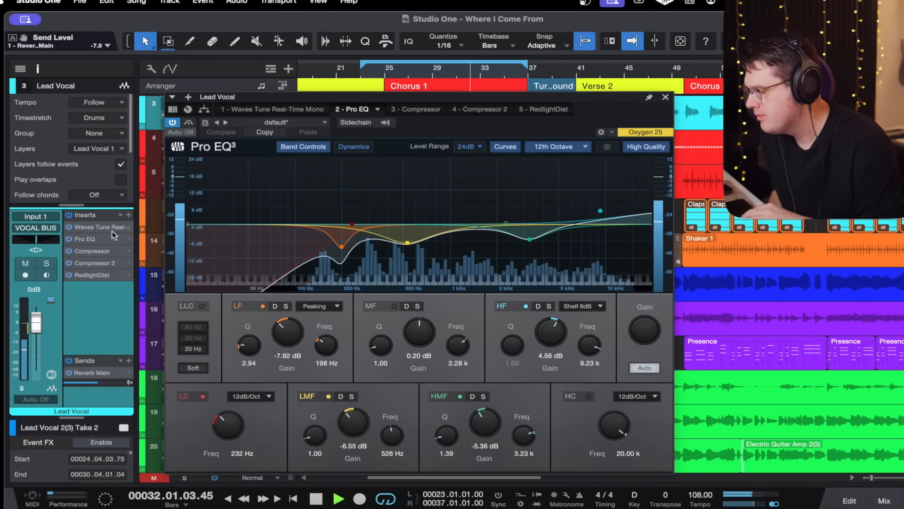
{"action": "mouse_move", "coordinate": [407, 243]}
{"action": "left_mouse_down"}
{"action": "mouse_move", "coordinate": [403, 252]}
{"action": "mouse_move", "coordinate": [411, 245]}
{"action": "left_mouse_up"}
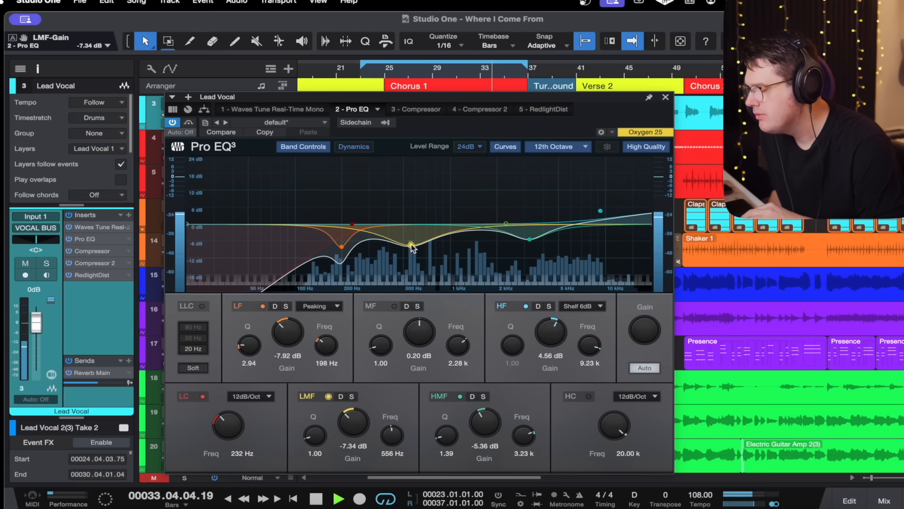
{"action": "left_click_drag", "start_coordinate": [530, 239], "coordinate": [505, 234]}
{"action": "left_click_drag", "start_coordinate": [352, 224], "coordinate": [356, 226]}
Reduce RedlightDist's mix to 6.5 % and its drive to 3.60, and close the plug-in window.
{"action": "left_click", "coordinate": [544, 109]}
{"action": "left_click_drag", "start_coordinate": [337, 305], "coordinate": [337, 319]}
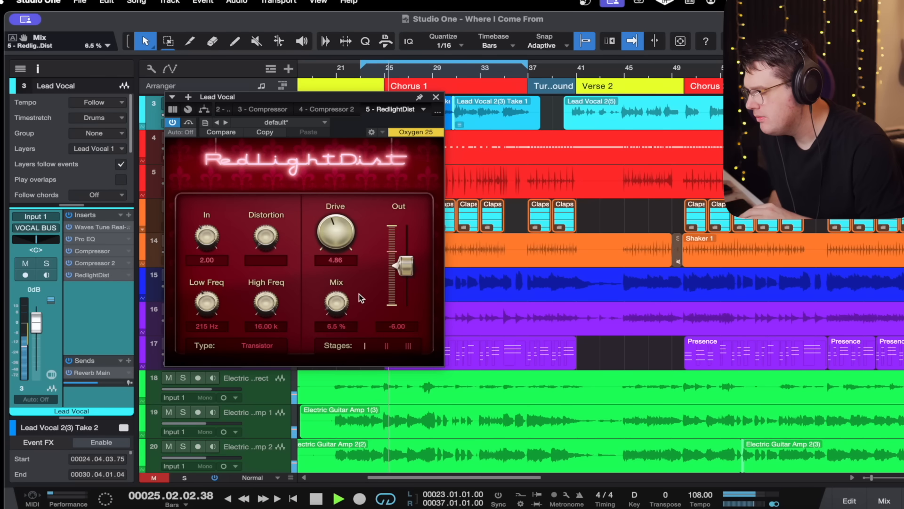
{"action": "left_click_drag", "start_coordinate": [337, 232], "coordinate": [337, 237]}
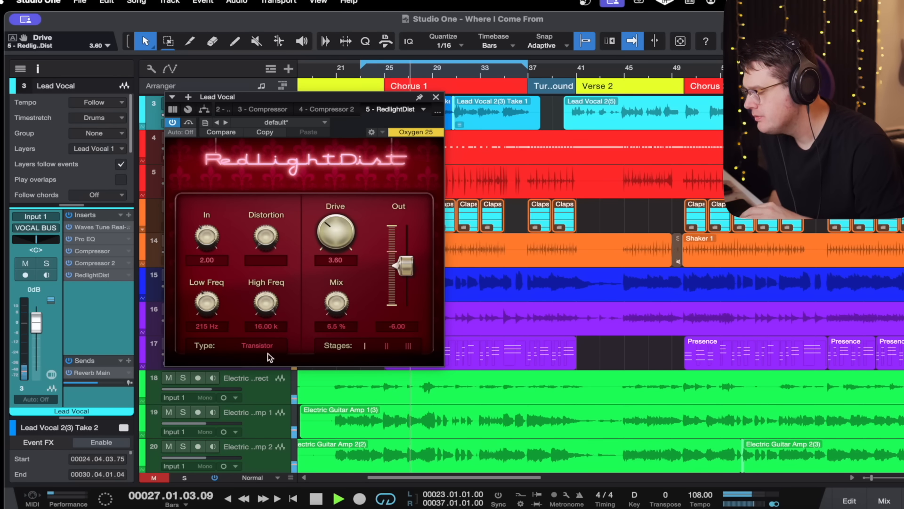
{"action": "left_click", "coordinate": [436, 97]}
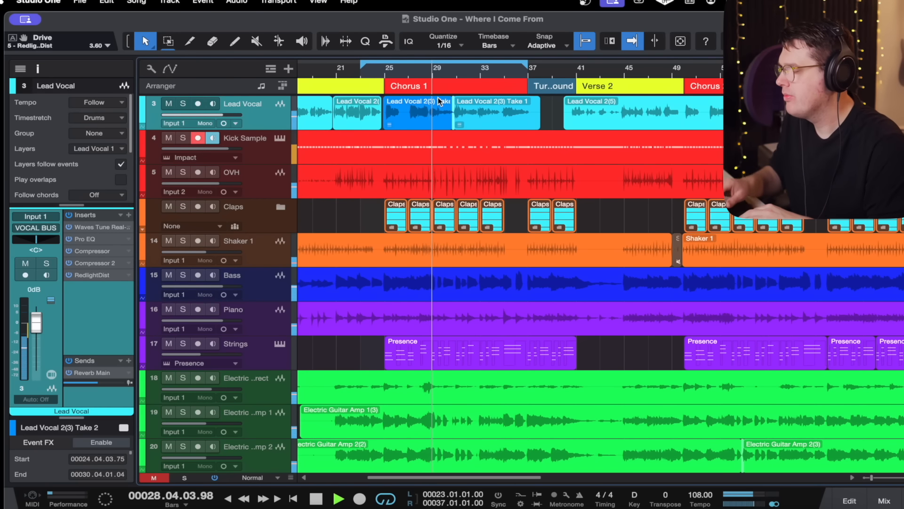
Add a RedlightDist insert to the OVH track after its Pro EQ.
{"action": "left_click", "coordinate": [272, 191]}
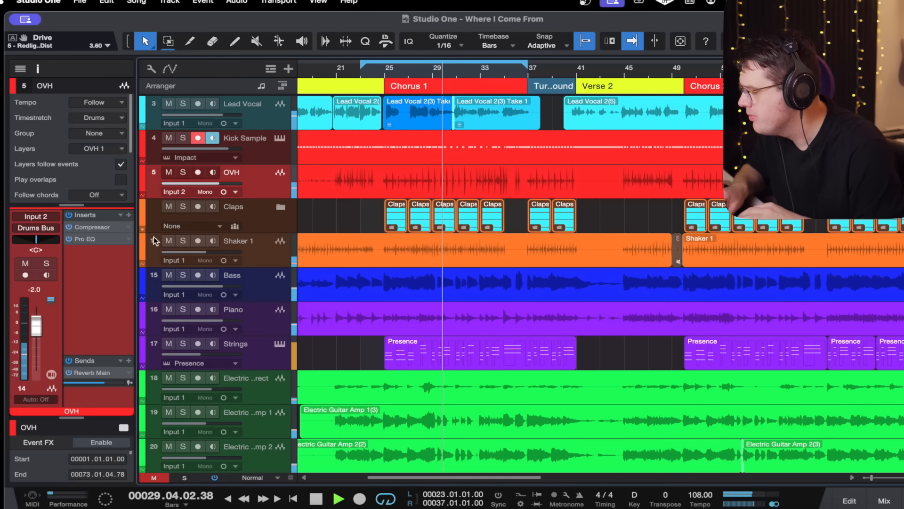
{"action": "left_click", "coordinate": [128, 215]}
{"action": "scroll", "coordinate": [255, 405], "scroll_direction": "down", "scroll_amount": 10}
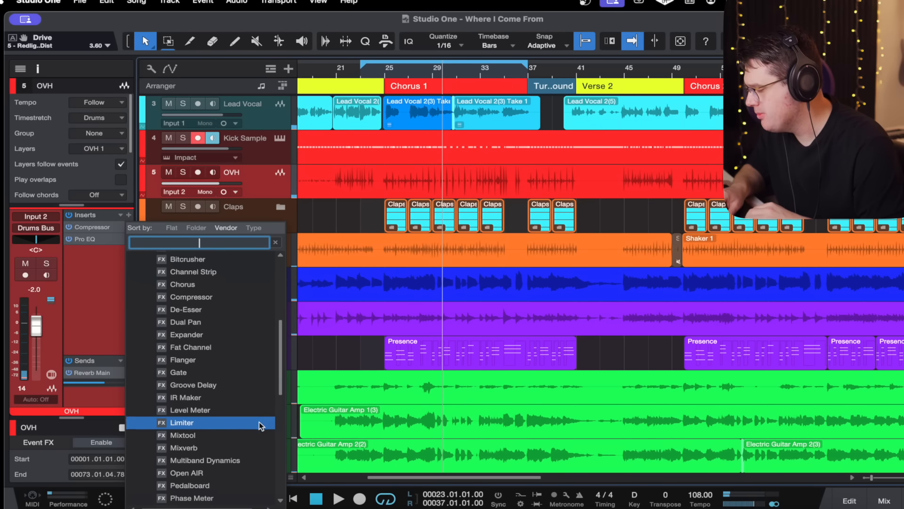
{"action": "scroll", "coordinate": [248, 400], "scroll_direction": "down", "scroll_amount": 6}
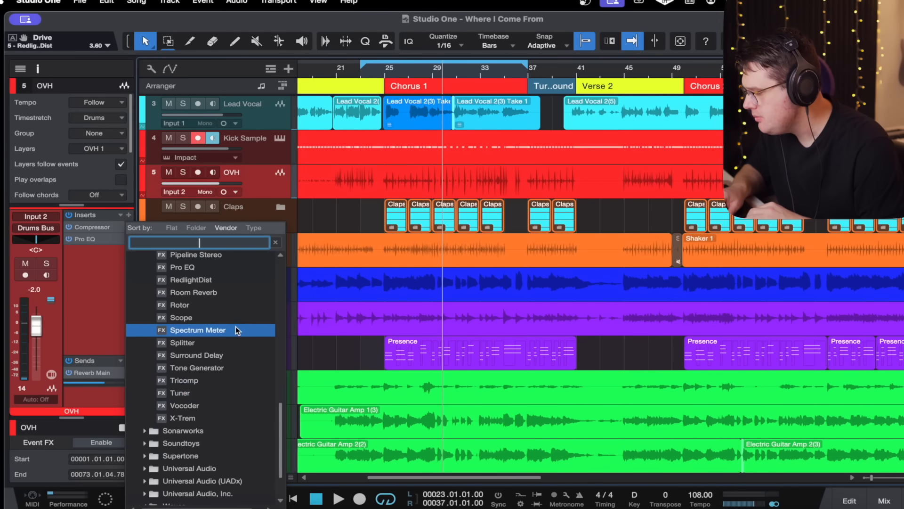
{"action": "scroll", "coordinate": [236, 325], "scroll_direction": "up", "scroll_amount": 2}
{"action": "left_click", "coordinate": [236, 309]}
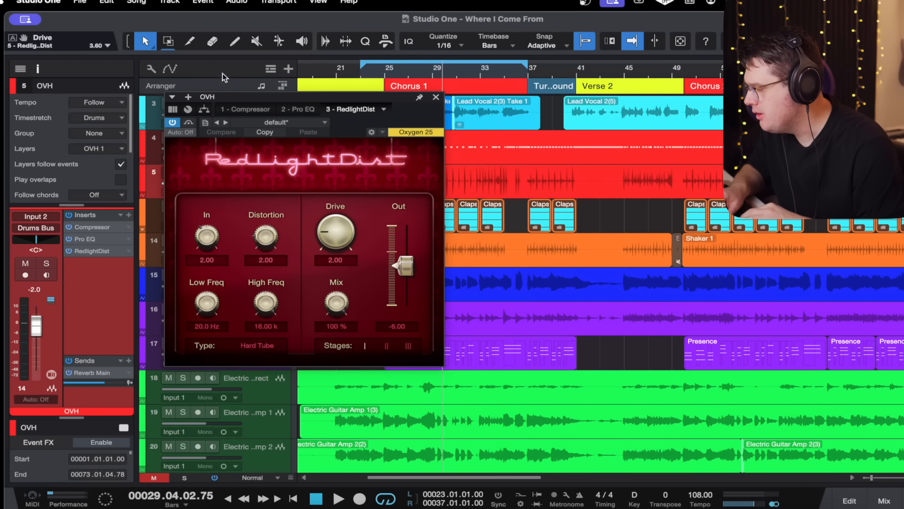
Review the Lead Vocal's RedlightDist settings and distortion type, and close its window.
{"action": "left_click", "coordinate": [152, 122]}
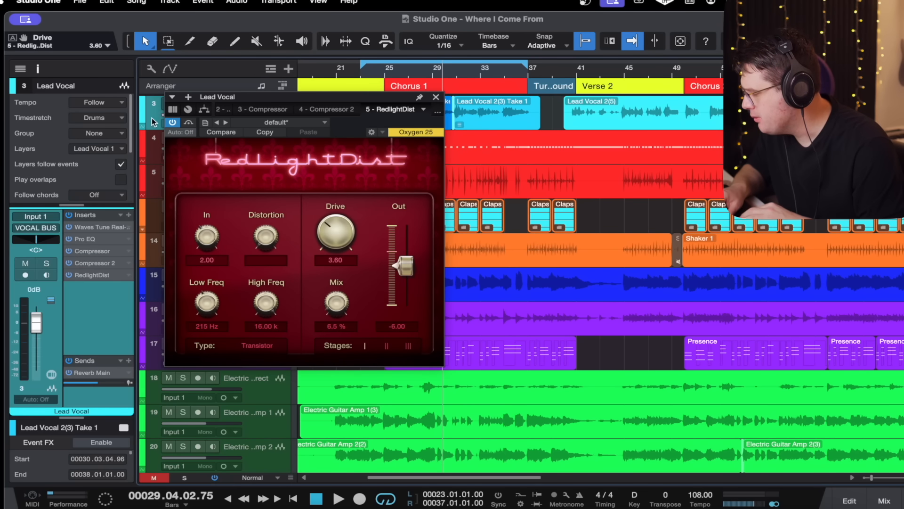
{"action": "left_click", "coordinate": [85, 276]}
{"action": "left_click", "coordinate": [85, 276]}
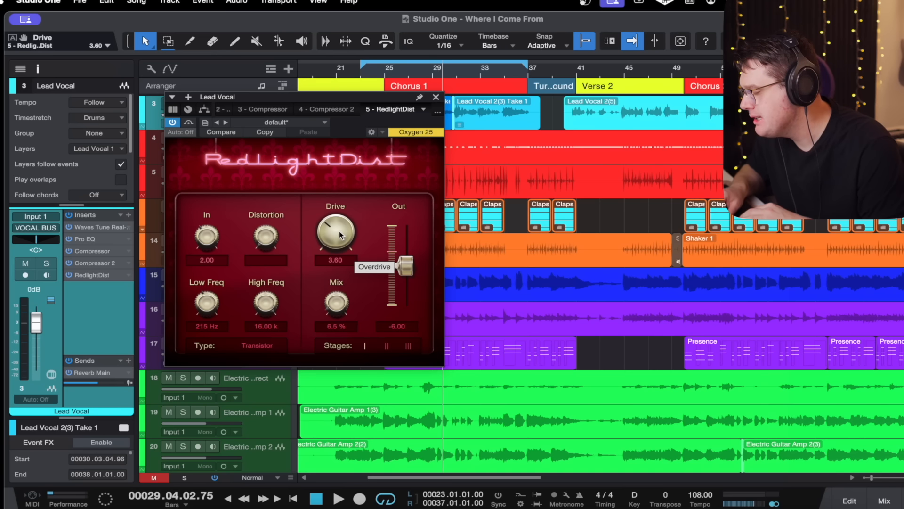
{"action": "left_click", "coordinate": [253, 348]}
{"action": "left_click", "coordinate": [288, 345]}
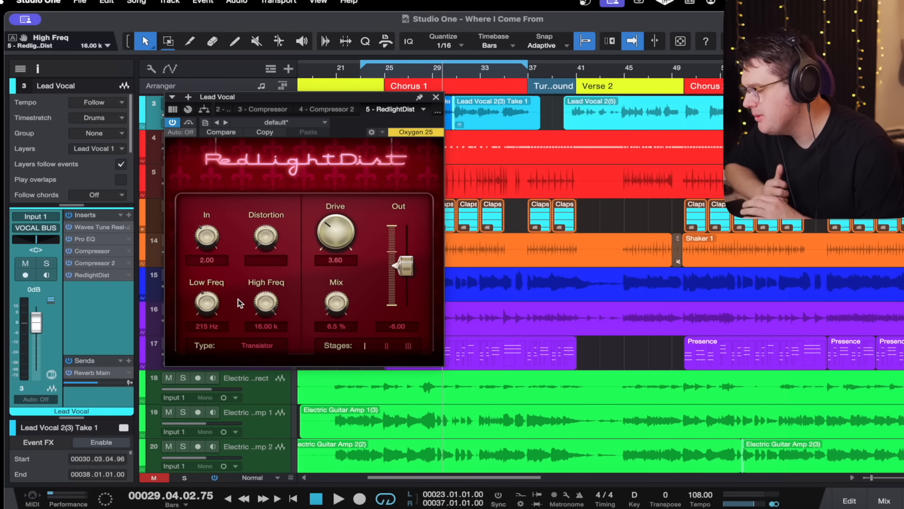
{"action": "left_click", "coordinate": [436, 97]}
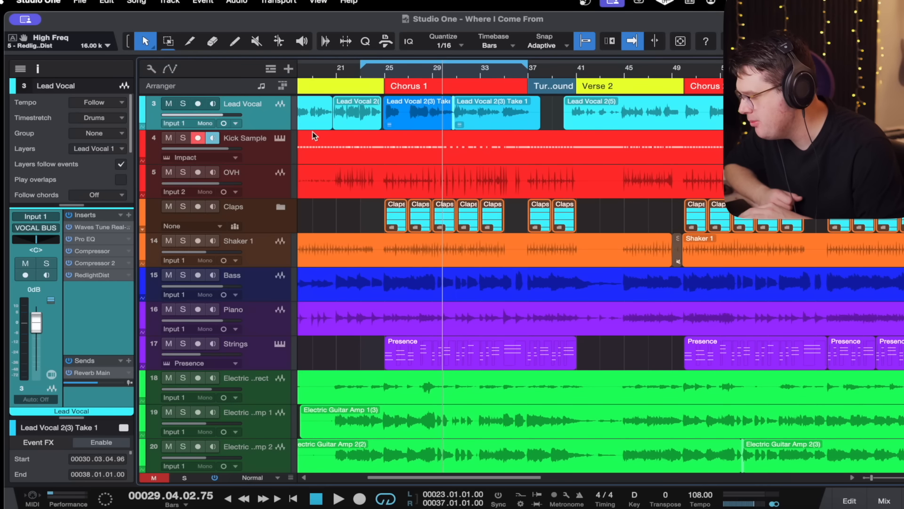
Open OVH's RedlightDist, solo the OVH and Kick Sample tracks, and move the plug-in window clear of the track list.
{"action": "left_click", "coordinate": [264, 191]}
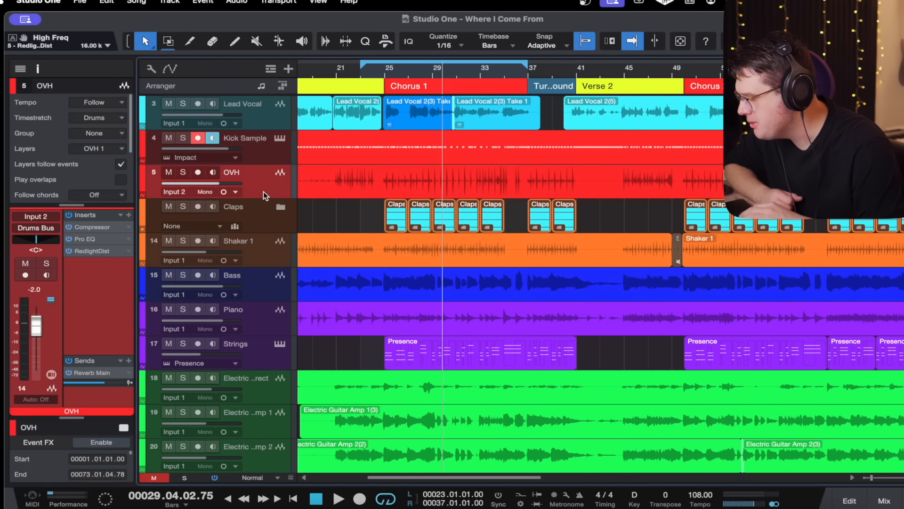
{"action": "left_click", "coordinate": [94, 250]}
{"action": "left_click_drag", "start_coordinate": [305, 101], "coordinate": [427, 216]}
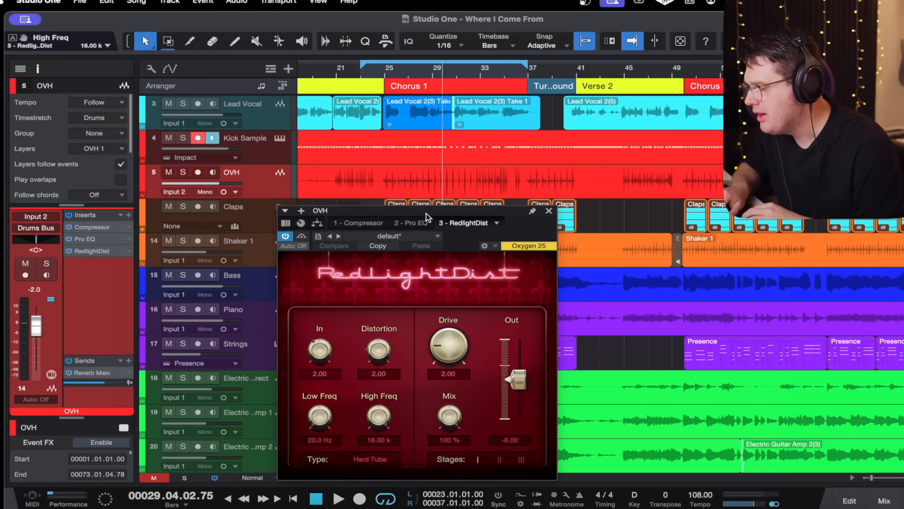
{"action": "key", "text": "space"}
{"action": "key", "text": "s"}
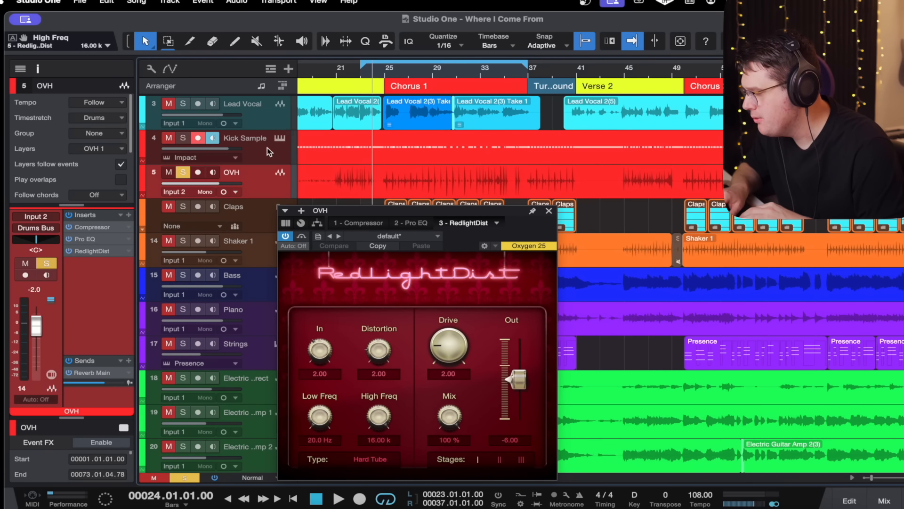
{"action": "left_click", "coordinate": [264, 152]}
{"action": "key", "text": "s"}
{"action": "left_click", "coordinate": [262, 183]}
{"action": "left_click_drag", "start_coordinate": [446, 209], "coordinate": [606, 92]}
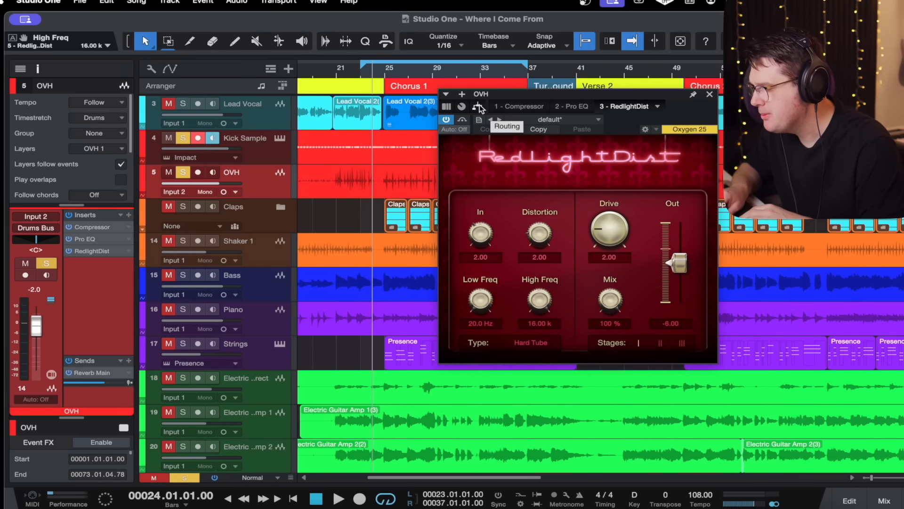
Play the soloed drums and move the loop start to bar 25, at the beginning of Chorus 1.
{"action": "left_click", "coordinate": [384, 73]}
{"action": "key", "text": "space"}
{"action": "left_click_drag", "start_coordinate": [362, 64], "coordinate": [379, 66]}
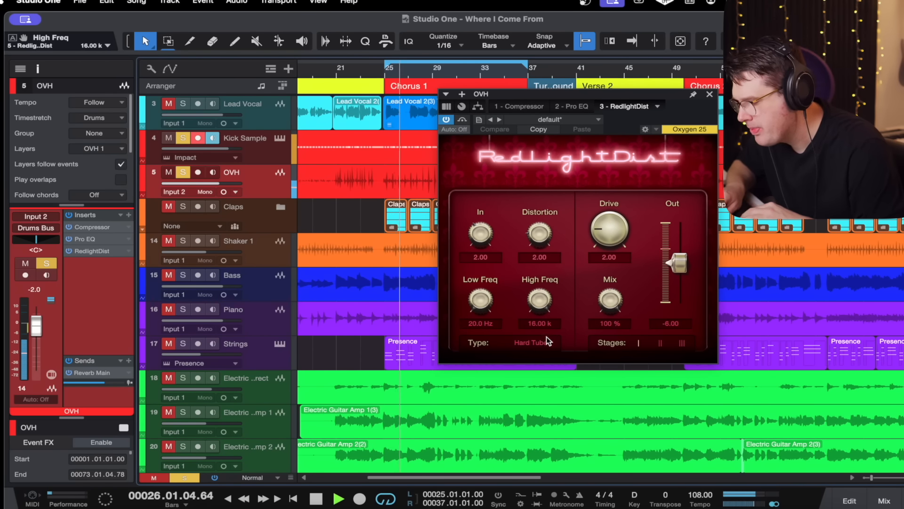
Try RedlightDist on OVH with two stages, drive 1.78, low frequency 73.2 Hz and mix 32.5 %.
{"action": "left_click_drag", "start_coordinate": [609, 229], "coordinate": [614, 220]}
{"action": "left_click", "coordinate": [661, 343]}
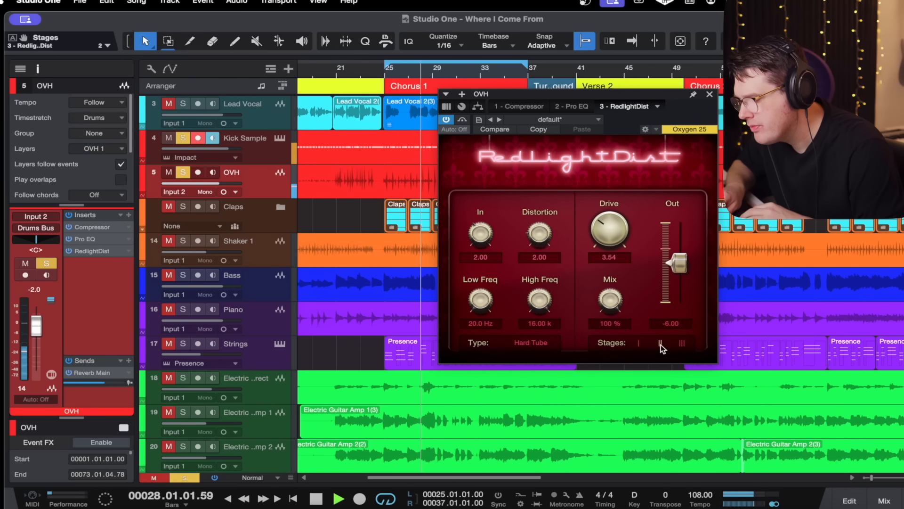
{"action": "left_click_drag", "start_coordinate": [610, 230], "coordinate": [610, 260]}
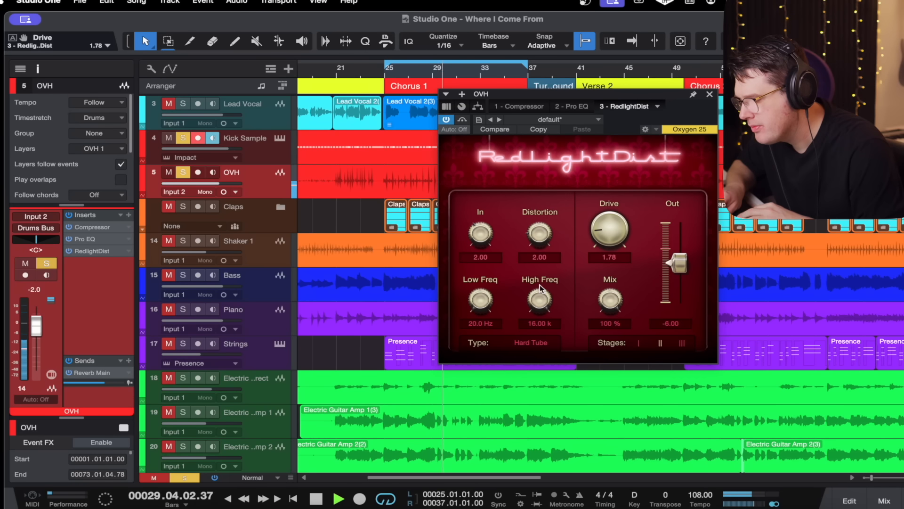
{"action": "left_click_drag", "start_coordinate": [491, 303], "coordinate": [492, 281]}
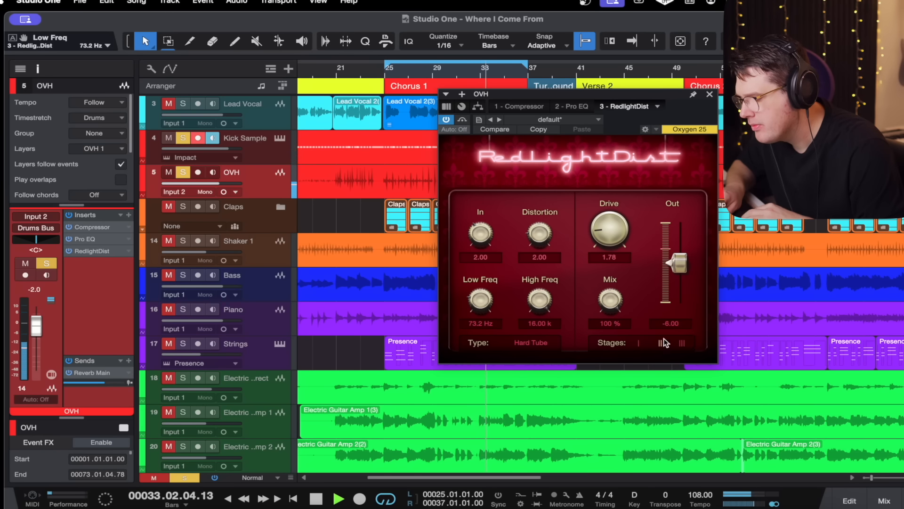
{"action": "left_click_drag", "start_coordinate": [610, 300], "coordinate": [605, 328]}
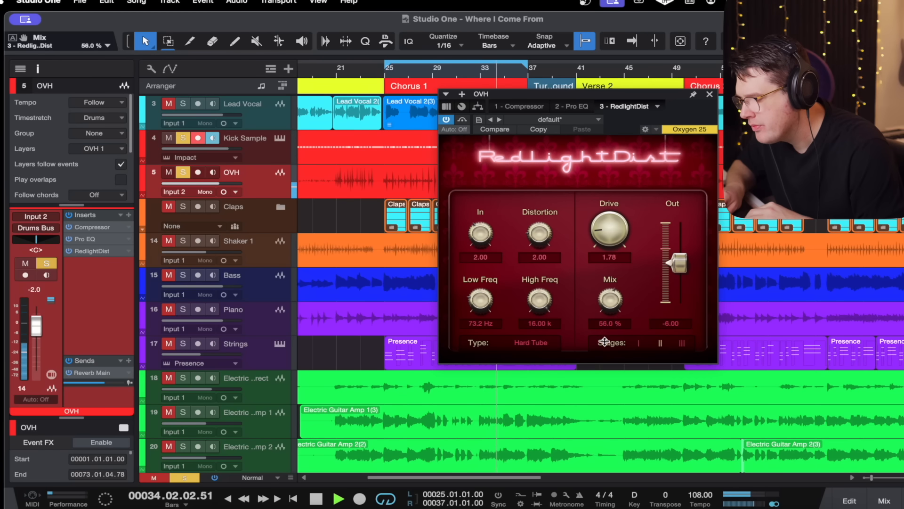
{"action": "left_click_drag", "start_coordinate": [615, 302], "coordinate": [615, 322]}
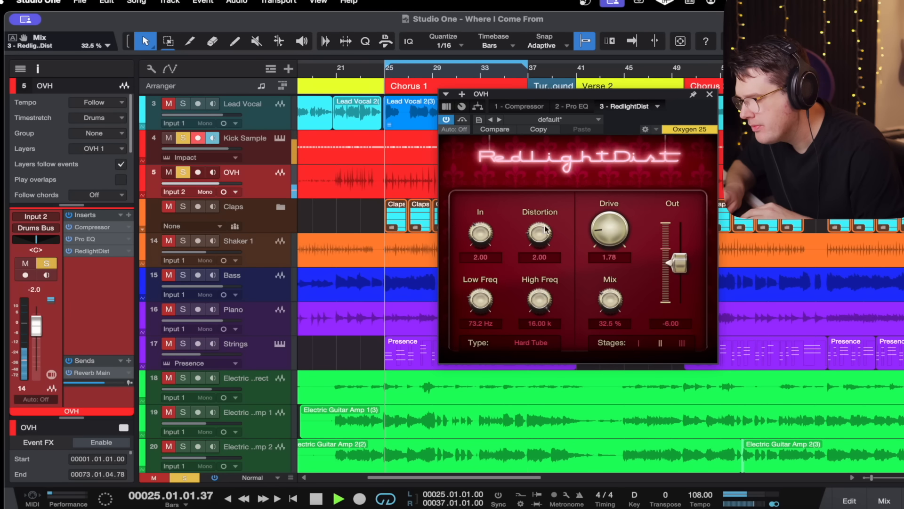
Compare the stage settings and try three stages with drive 2.88, mix 23.5 % and low frequency 131 Hz.
{"action": "left_click_drag", "start_coordinate": [607, 230], "coordinate": [608, 221]}
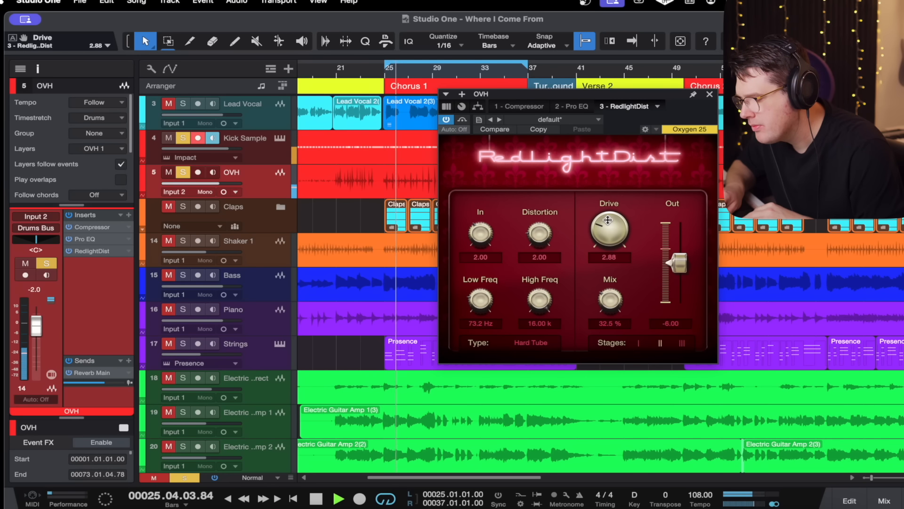
{"action": "left_click", "coordinate": [681, 342]}
{"action": "left_click", "coordinate": [640, 344]}
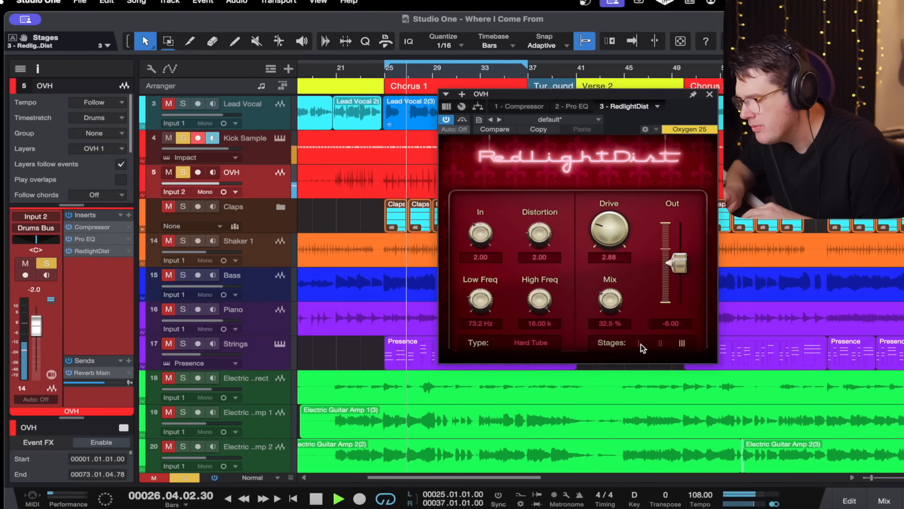
{"action": "left_click", "coordinate": [680, 344]}
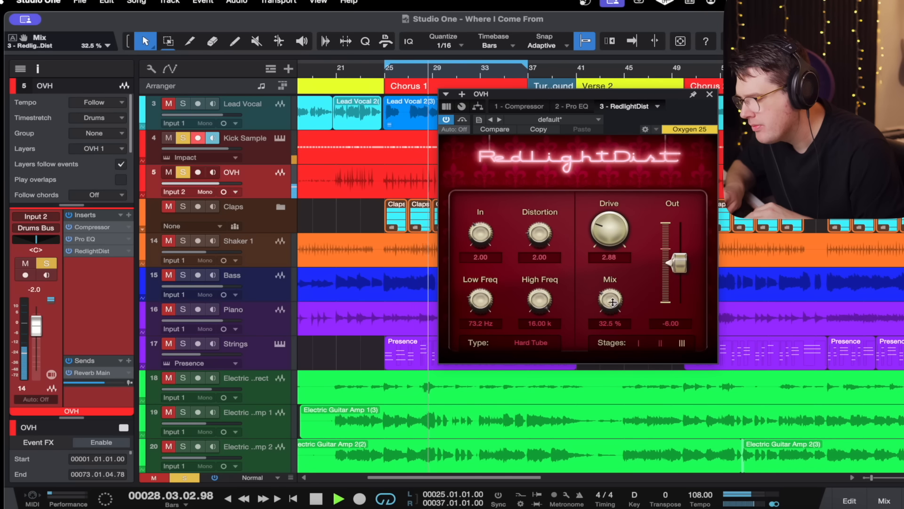
{"action": "left_click_drag", "start_coordinate": [617, 311], "coordinate": [615, 325]}
{"action": "left_click_drag", "start_coordinate": [481, 302], "coordinate": [491, 287]}
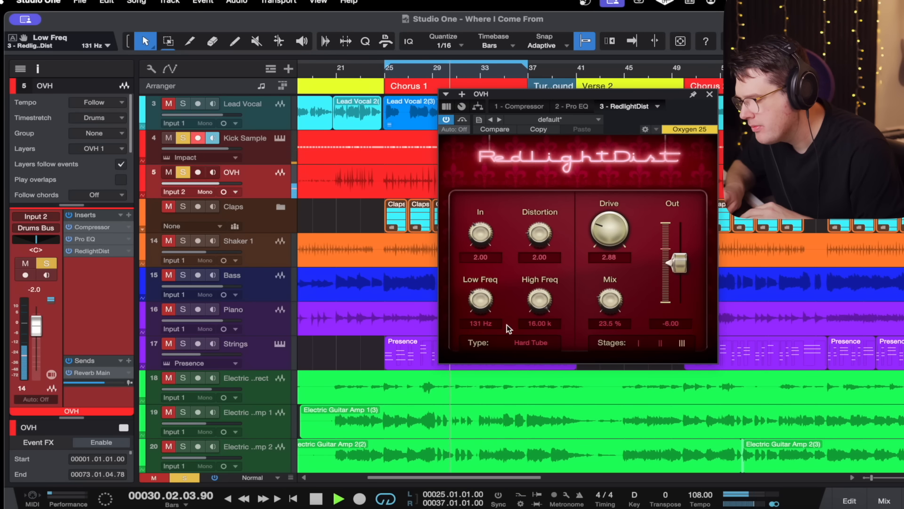
Audition the Fuzz type with drive 5.91, mix 31.5 % and low frequency 134 Hz, and return the type to Hard Tube.
{"action": "left_click", "coordinate": [524, 343]}
{"action": "left_click", "coordinate": [549, 406]}
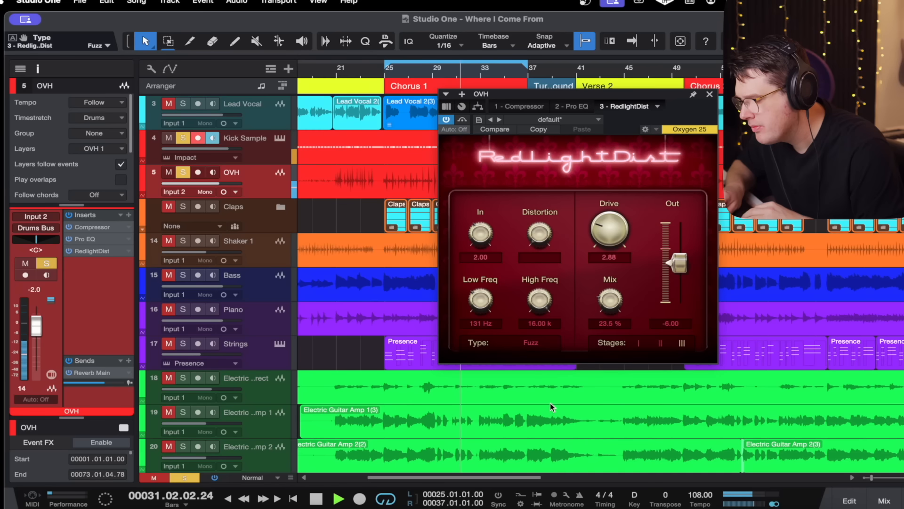
{"action": "left_click_drag", "start_coordinate": [612, 241], "coordinate": [609, 206]}
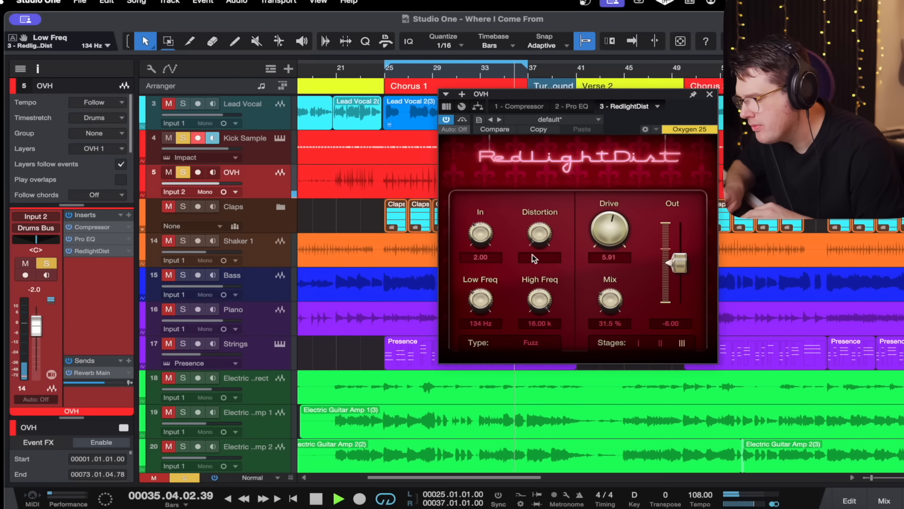
{"action": "left_click", "coordinate": [529, 344]}
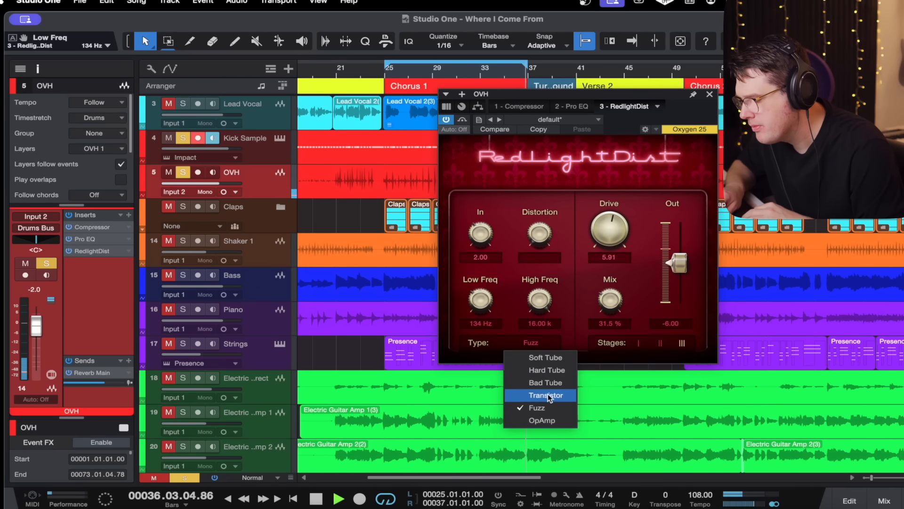
{"action": "left_click", "coordinate": [558, 370]}
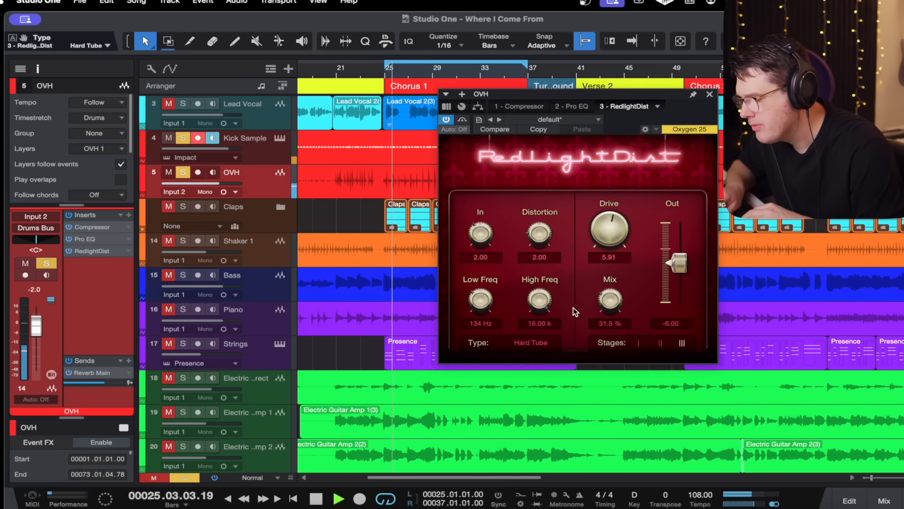
Adjust OVH's RedlightDist to low frequency 75.3 Hz, distortion 1.10, drive 3.21, mix 18.5 % and output -4.06 dB.
{"action": "left_click_drag", "start_coordinate": [534, 310], "coordinate": [537, 271]}
{"action": "left_click_drag", "start_coordinate": [488, 305], "coordinate": [482, 309]}
{"action": "left_click_drag", "start_coordinate": [541, 232], "coordinate": [546, 238]}
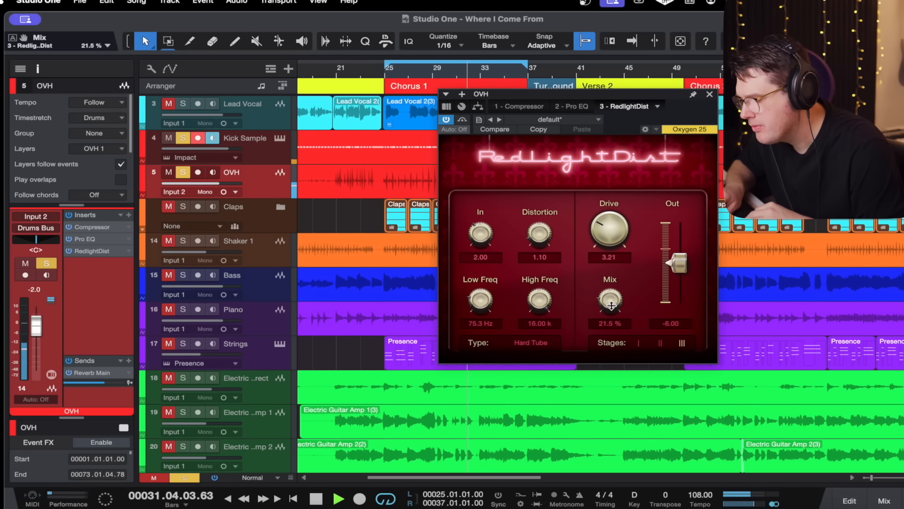
{"action": "left_click_drag", "start_coordinate": [612, 302], "coordinate": [613, 311]}
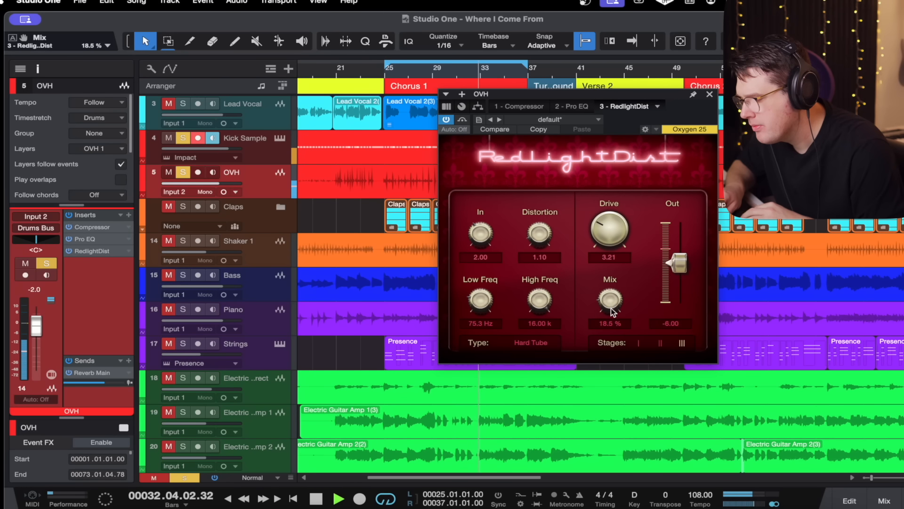
{"action": "left_click_drag", "start_coordinate": [682, 262], "coordinate": [686, 258]}
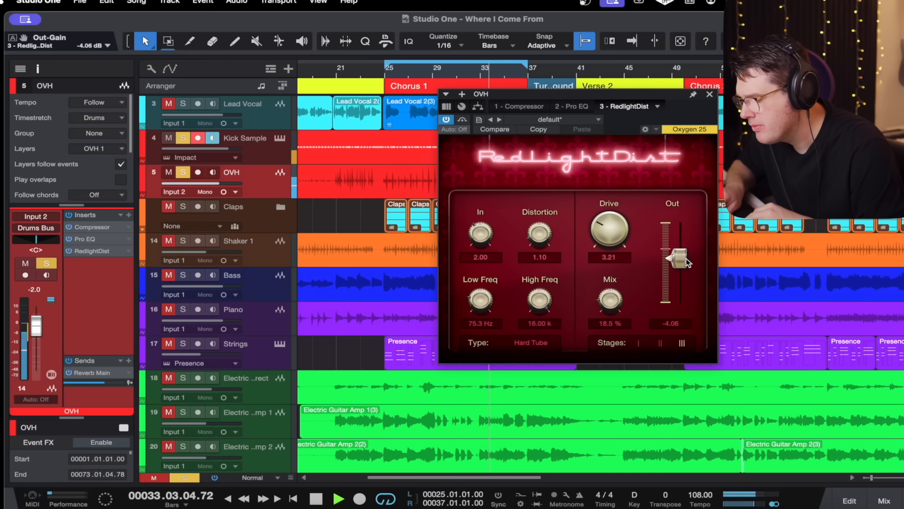
Switch RedlightDist to two stages with output -4.58 dB and low frequency 88.8 Hz, and raise distortion to 1.60 and drive to 3.71.
{"action": "left_click", "coordinate": [660, 343]}
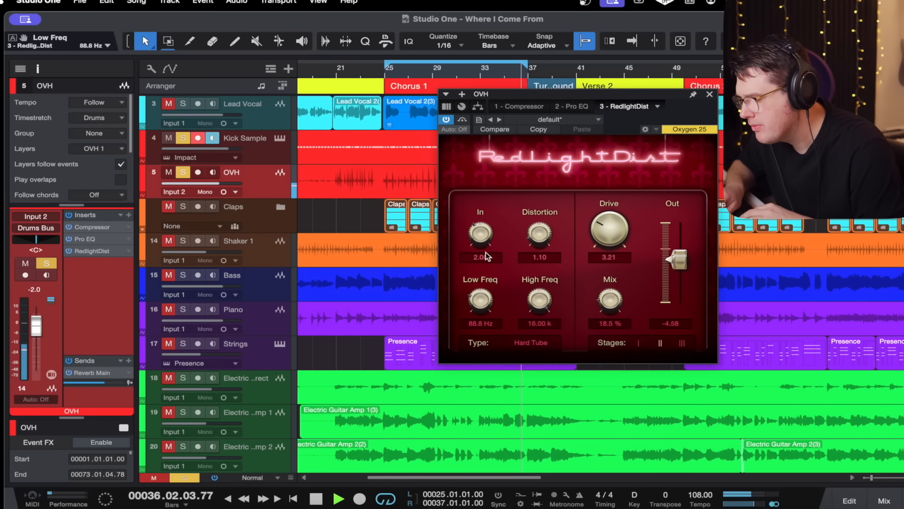
{"action": "left_click_drag", "start_coordinate": [550, 242], "coordinate": [545, 231]}
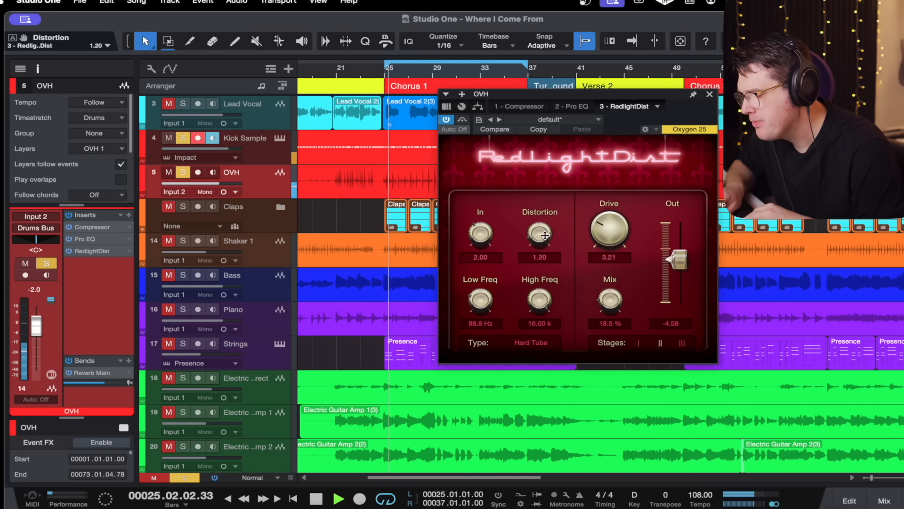
{"action": "left_click_drag", "start_coordinate": [608, 241], "coordinate": [607, 225]}
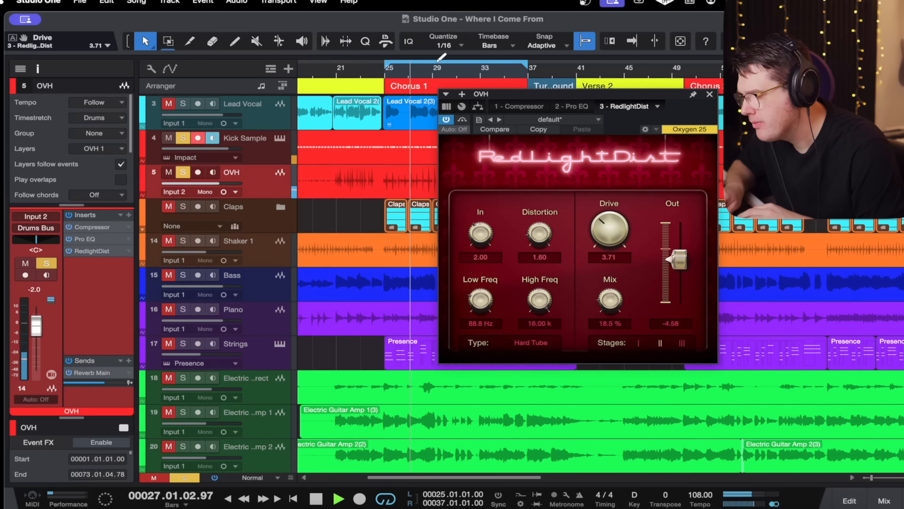
Compare OVH with RedlightDist bypassed and active, and set its mix to 12.5 % and low frequency to 221 Hz.
{"action": "left_click", "coordinate": [464, 119]}
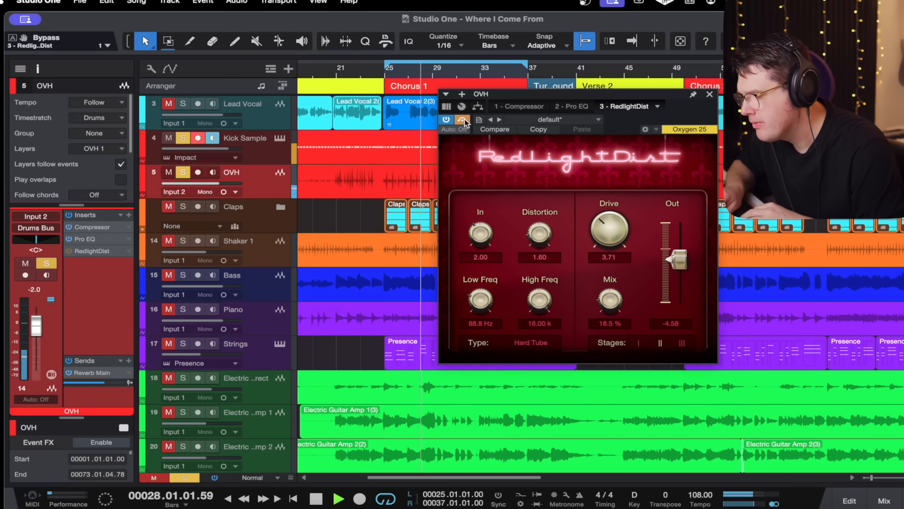
{"action": "left_click", "coordinate": [463, 119]}
{"action": "left_click_drag", "start_coordinate": [618, 305], "coordinate": [616, 312]}
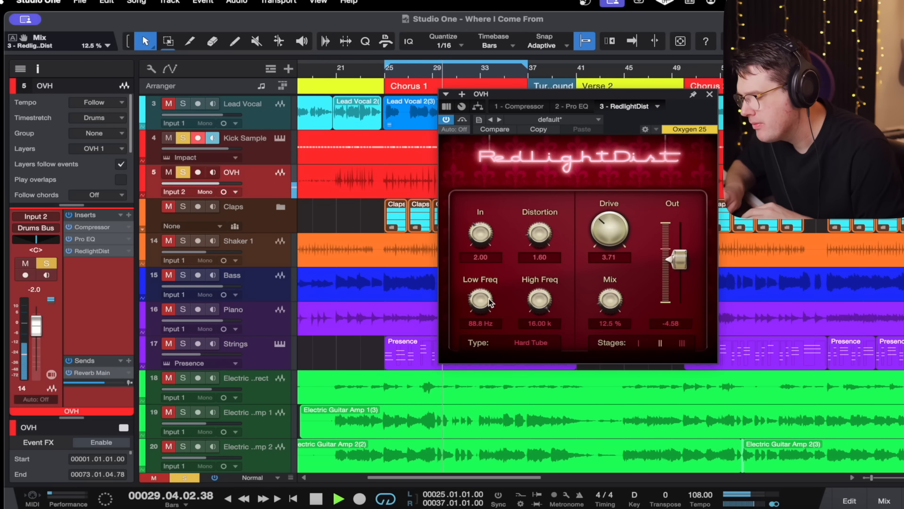
{"action": "left_click_drag", "start_coordinate": [489, 301], "coordinate": [493, 285]}
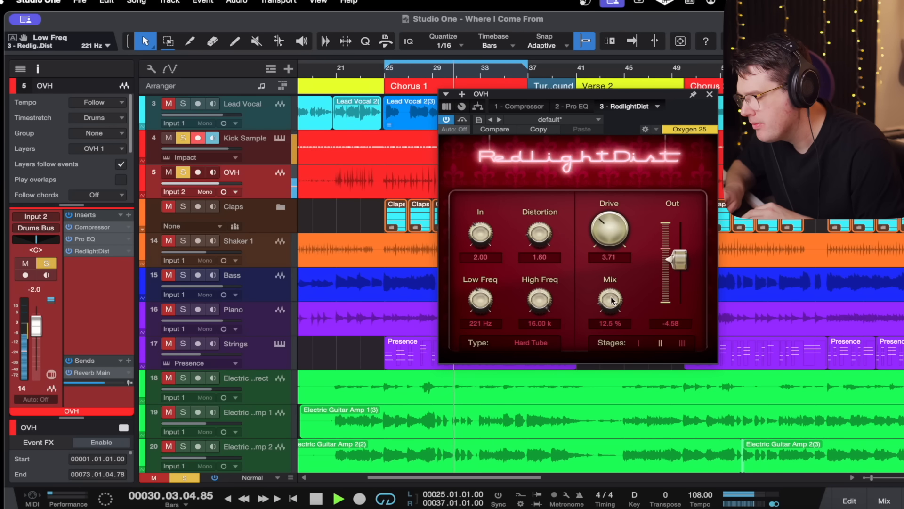
Set OVH's RedlightDist mix to 8.5 % and output to -3.80 dB, and compare the effect bypassed and active.
{"action": "left_click_drag", "start_coordinate": [611, 296], "coordinate": [611, 303]}
{"action": "left_click_drag", "start_coordinate": [682, 266], "coordinate": [683, 263]}
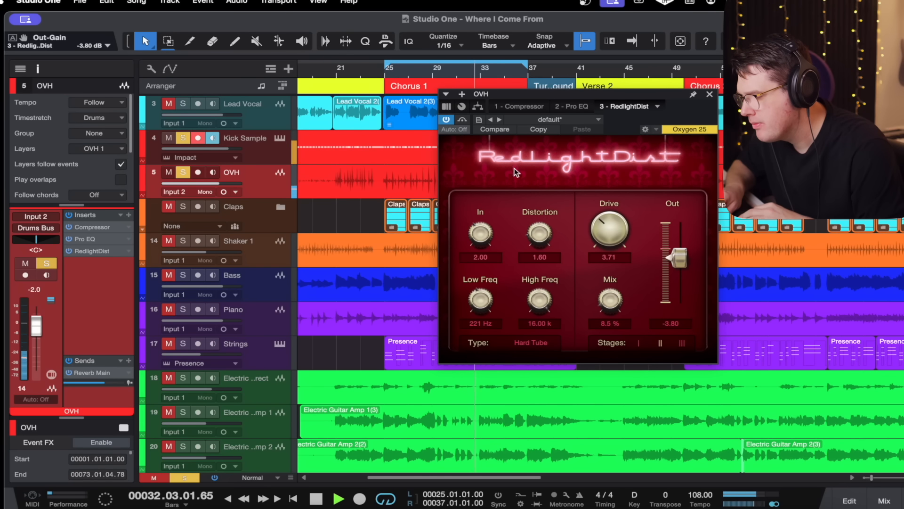
{"action": "left_click", "coordinate": [462, 121]}
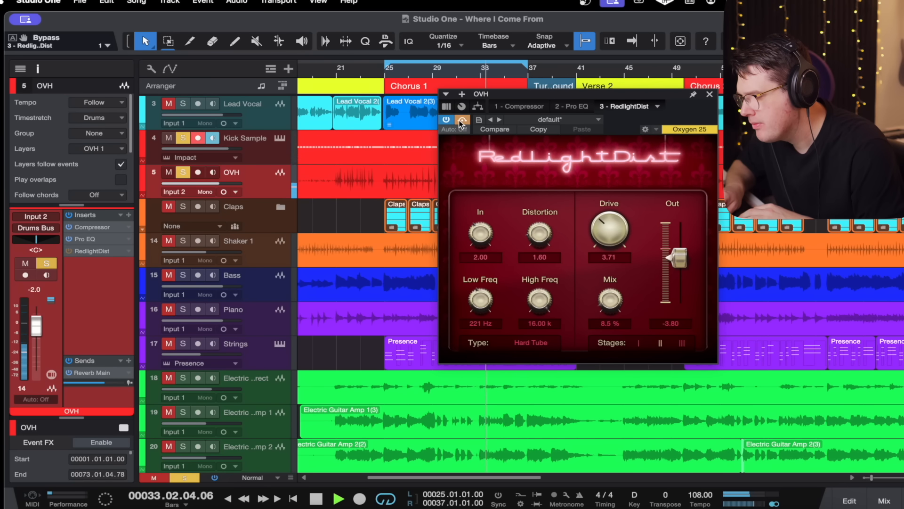
{"action": "left_click", "coordinate": [462, 120]}
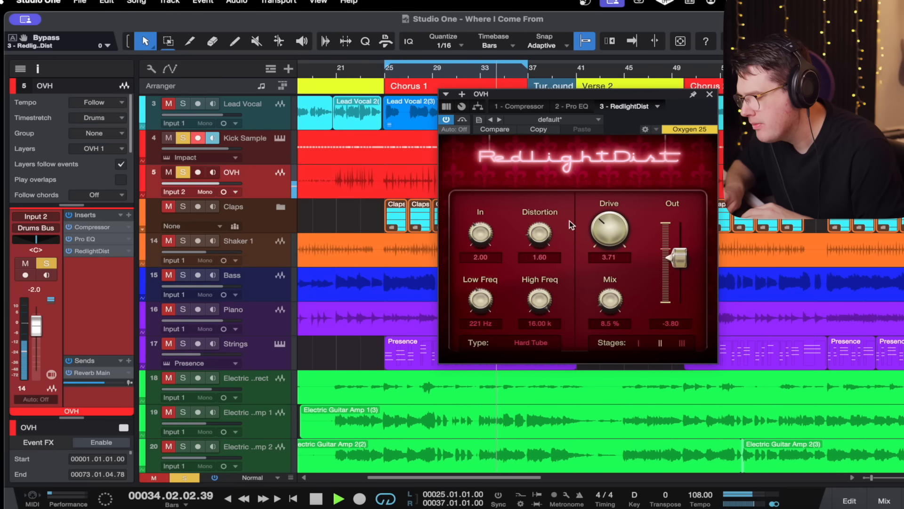
Raise RedlightDist's distortion to 2.30 and drive to 7.12, and lower the mix to 7.5 %.
{"action": "left_click_drag", "start_coordinate": [539, 233], "coordinate": [539, 229]}
{"action": "mouse_move", "coordinate": [610, 231]}
{"action": "left_mouse_down"}
{"action": "mouse_move", "coordinate": [623, 224]}
{"action": "mouse_move", "coordinate": [616, 233]}
{"action": "left_mouse_up"}
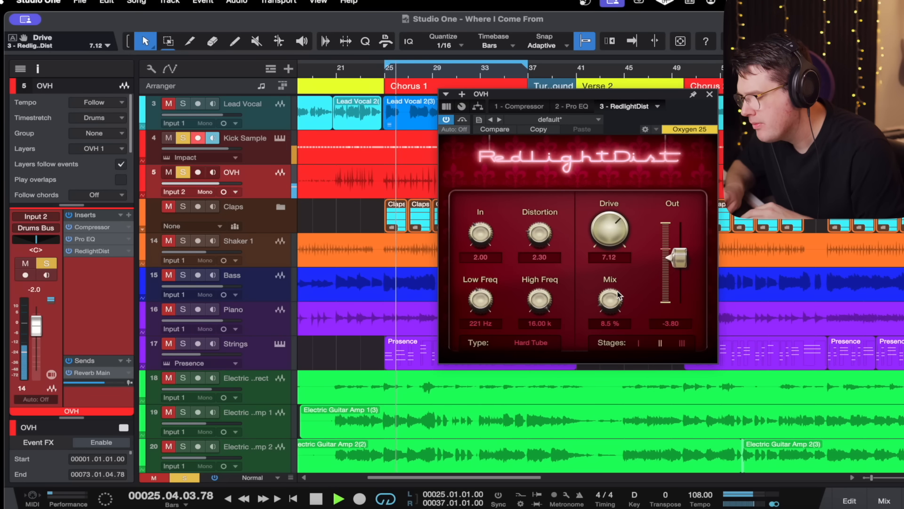
{"action": "left_click_drag", "start_coordinate": [614, 298], "coordinate": [615, 300]}
Try RedlightDist with three stages, and switch it to one stage with distortion 1.25.
{"action": "left_click", "coordinate": [639, 346]}
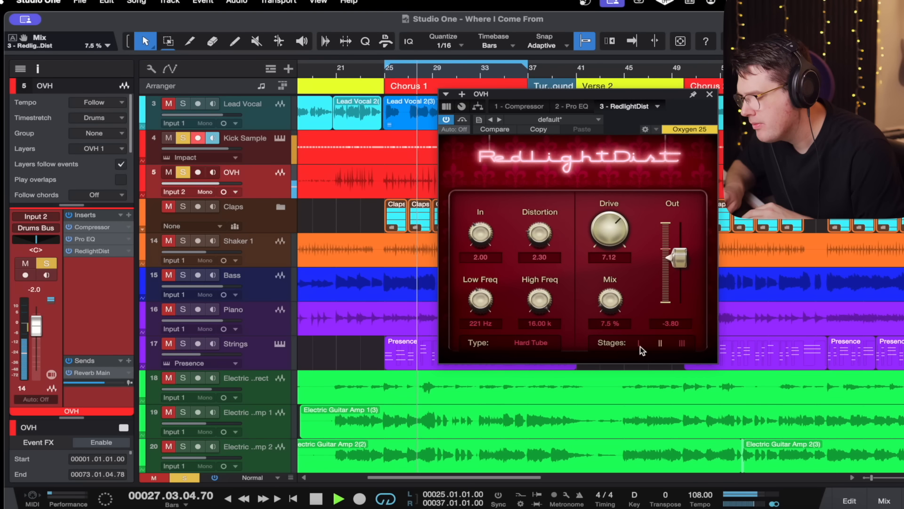
{"action": "left_click", "coordinate": [685, 346]}
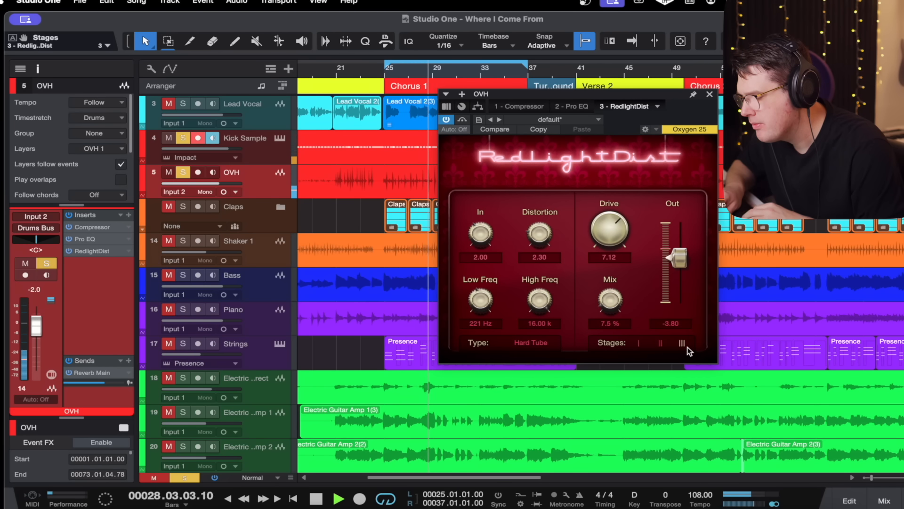
{"action": "left_click", "coordinate": [640, 343]}
{"action": "left_click_drag", "start_coordinate": [541, 238], "coordinate": [541, 251]}
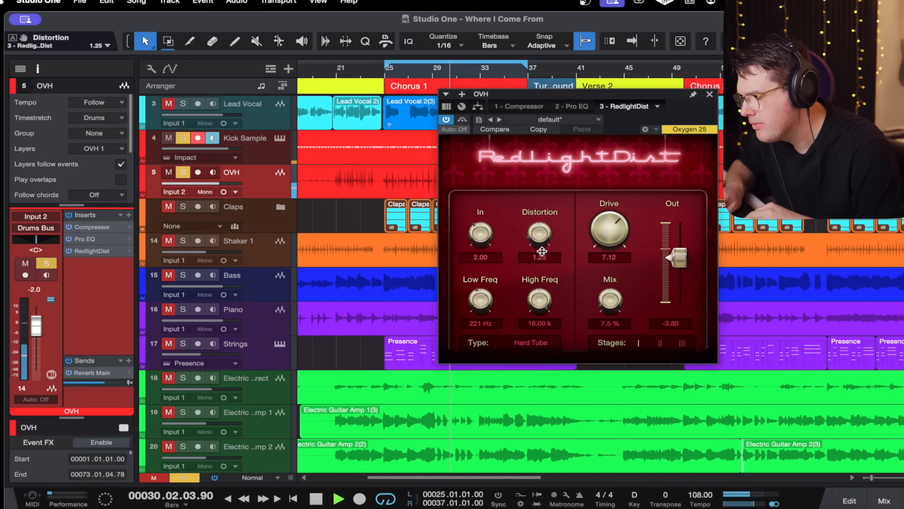
Compare OVH with RedlightDist bypassed and active while setting its low frequency to 91.3 Hz.
{"action": "left_click", "coordinate": [465, 118]}
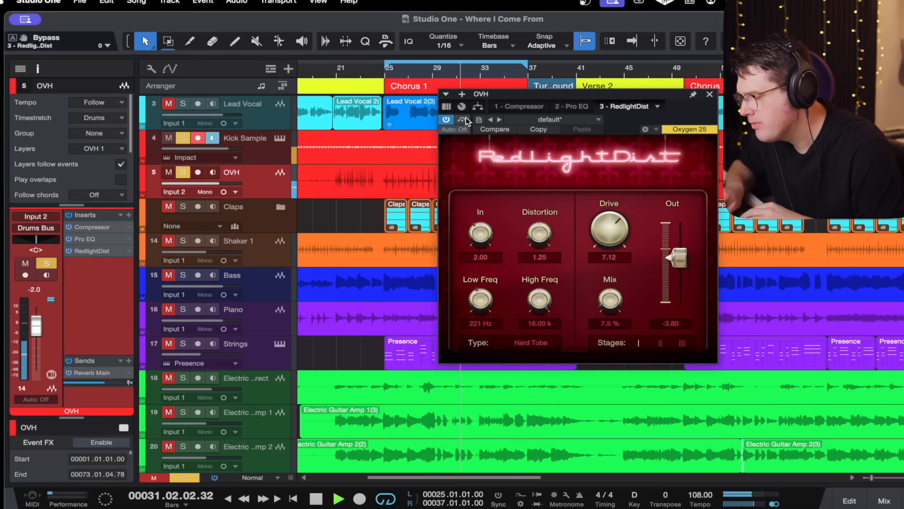
{"action": "left_click", "coordinate": [464, 117]}
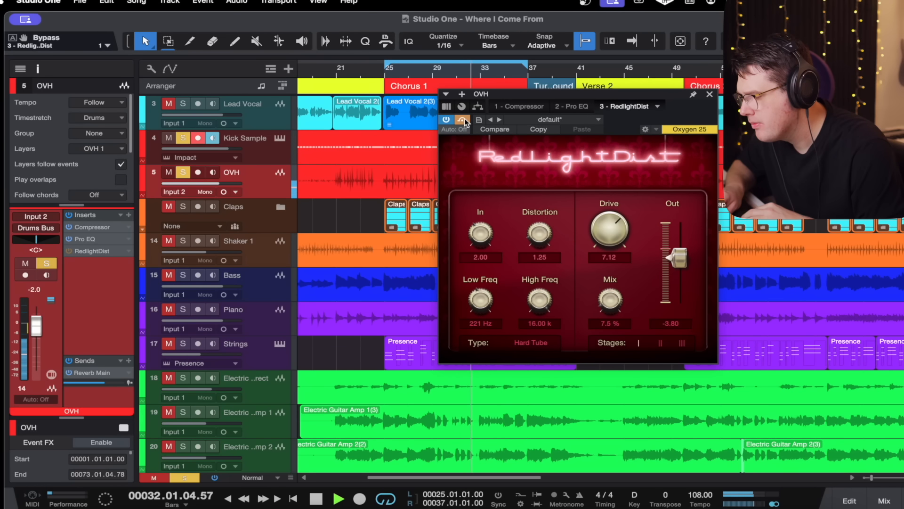
{"action": "left_click_drag", "start_coordinate": [480, 300], "coordinate": [484, 312]}
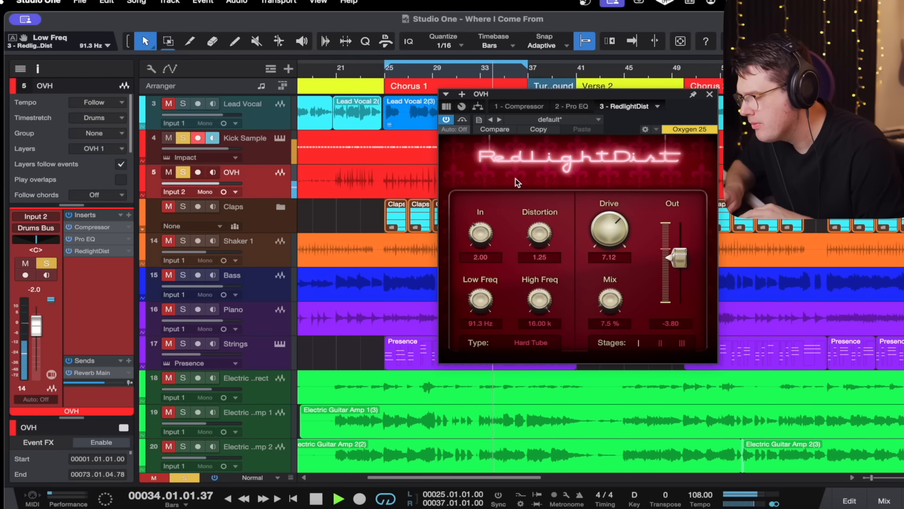
{"action": "left_click", "coordinate": [462, 121]}
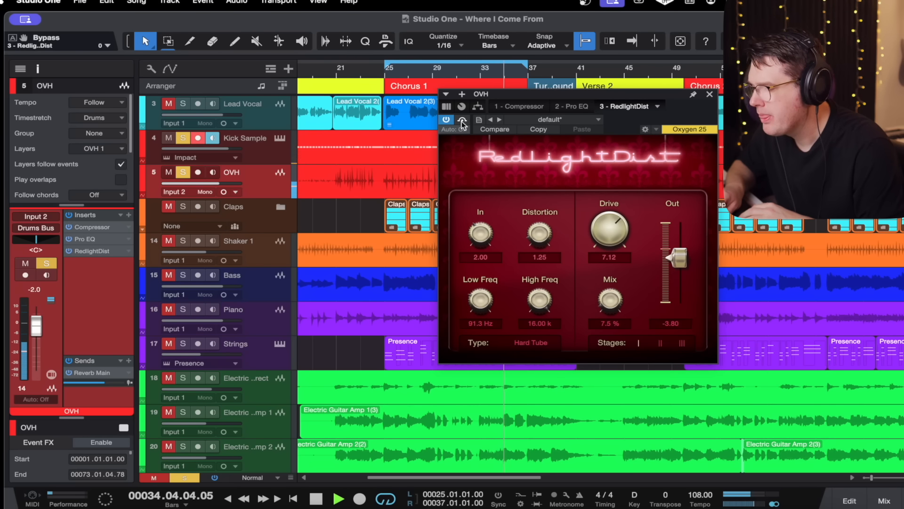
Stop playback with autoscroll turned on, and clear the solo on Kick Sample and OVH.
{"action": "key", "text": "space"}
{"action": "key", "text": "f"}
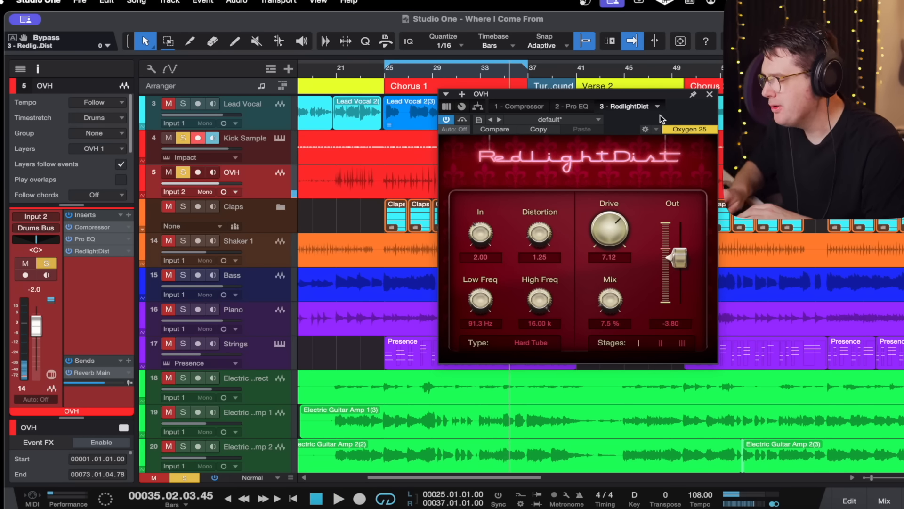
{"action": "key", "text": "s"}
{"action": "left_click", "coordinate": [282, 160]}
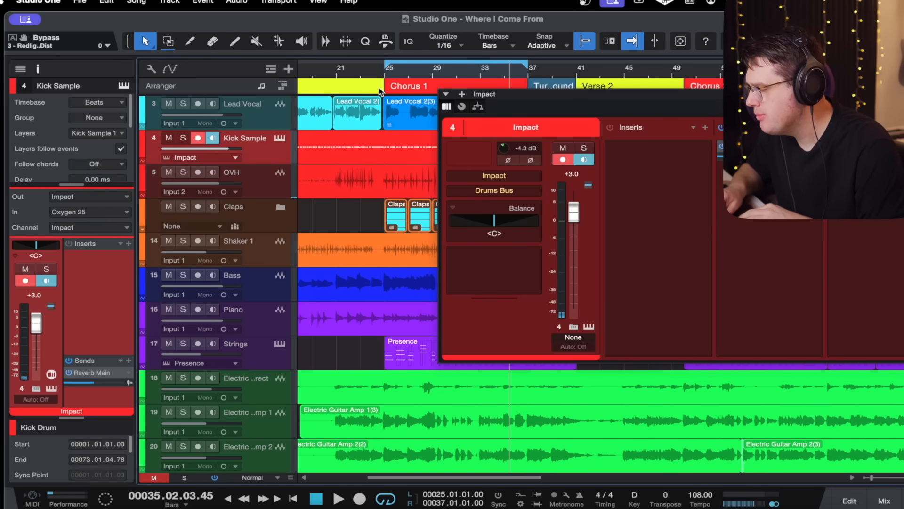
{"action": "left_click", "coordinate": [261, 178]}
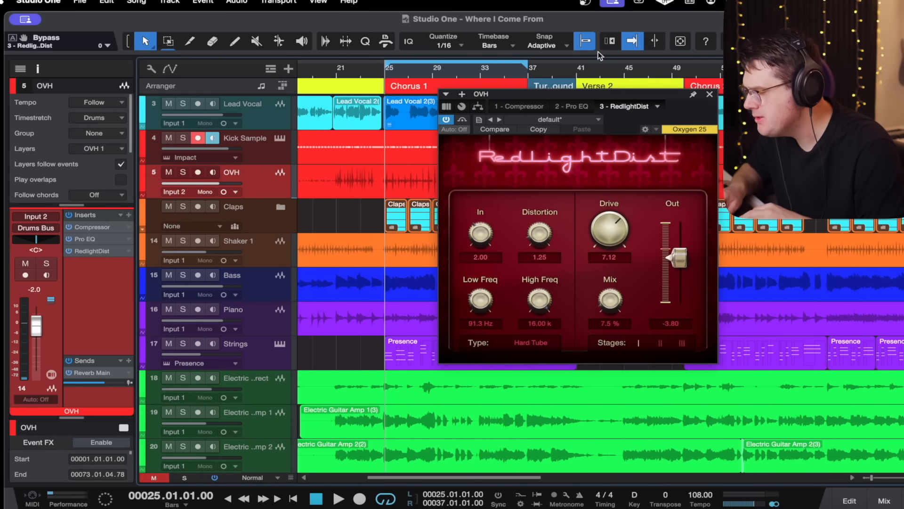
Play the full mix from Chorus 1 and set OVH's RedlightDist output to -3.54 dB.
{"action": "left_click_drag", "start_coordinate": [591, 94], "coordinate": [315, 208]}
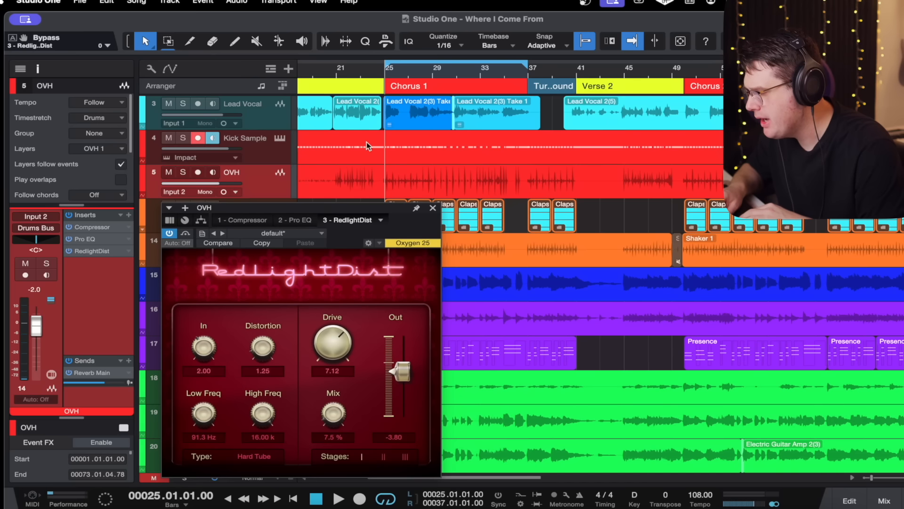
{"action": "key", "text": "space"}
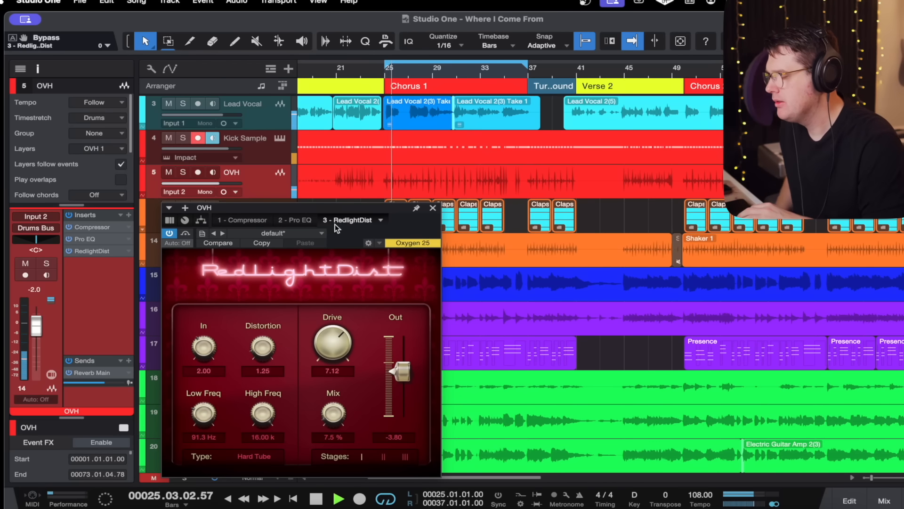
{"action": "left_click_drag", "start_coordinate": [403, 372], "coordinate": [403, 370]}
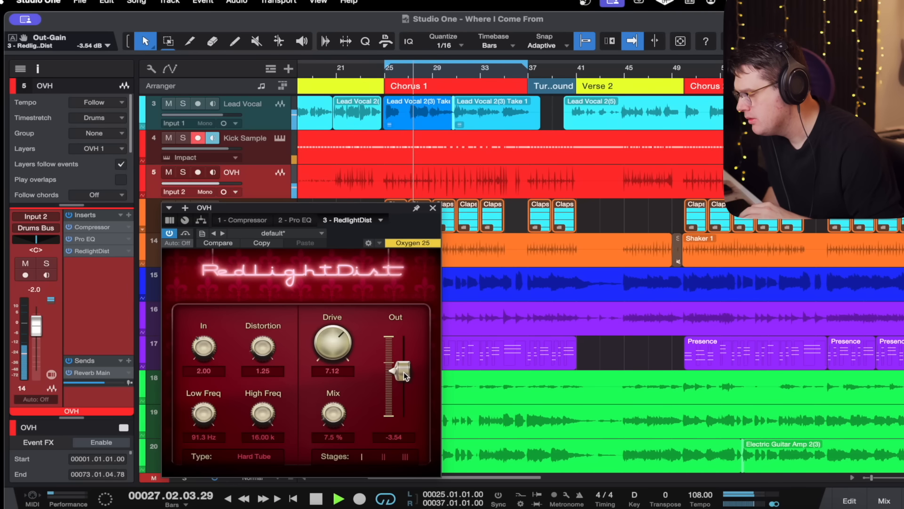
{"action": "left_click", "coordinate": [432, 208]}
Raise Kick Sample's Reverb Main send level to -7.9 dB.
{"action": "left_click", "coordinate": [260, 157]}
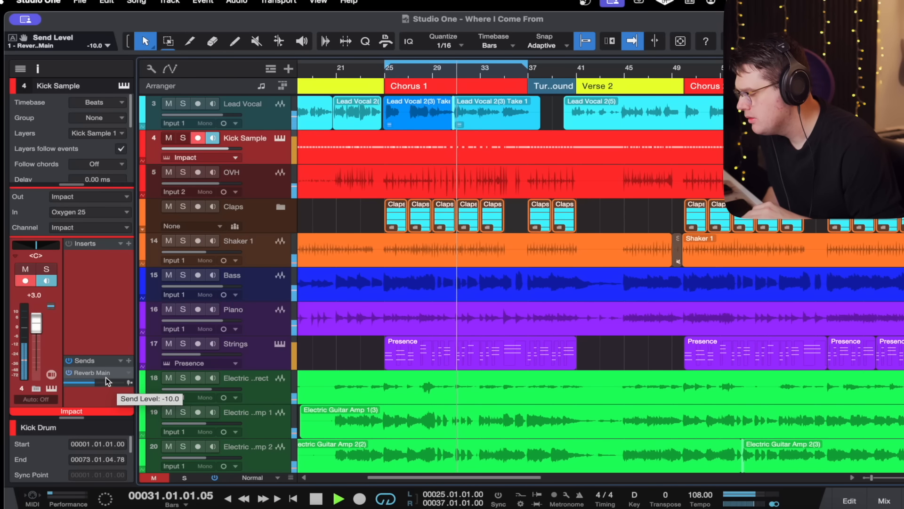
{"action": "left_click_drag", "start_coordinate": [109, 376], "coordinate": [111, 374]}
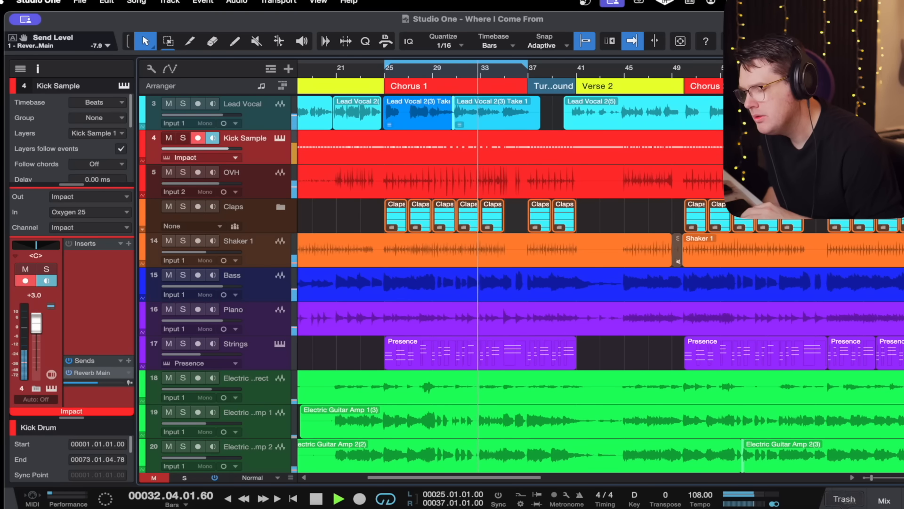
Try the VOCAL BUS volume at -6 dB in the mixer, and set it to -7 dB.
{"action": "key", "text": "F3"}
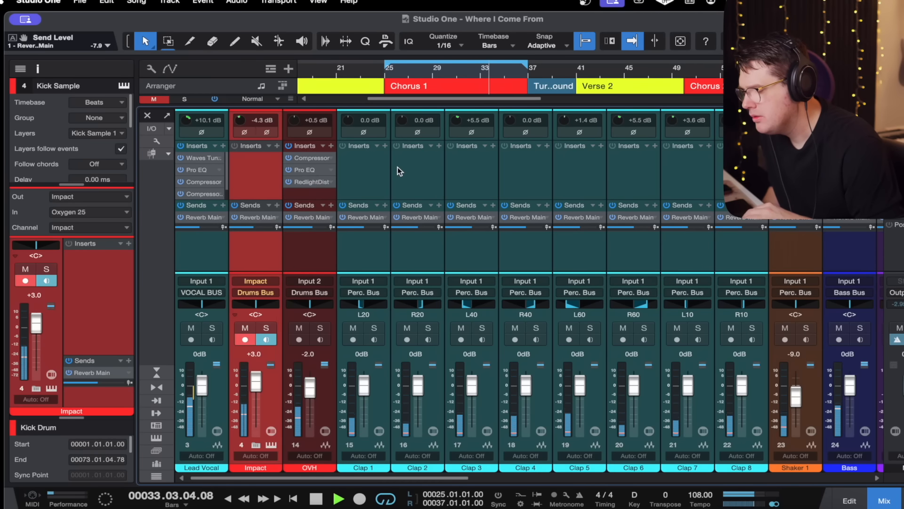
{"action": "scroll", "coordinate": [398, 167], "scroll_direction": "right", "scroll_amount": 10}
{"action": "scroll", "coordinate": [397, 167], "scroll_direction": "right", "scroll_amount": 5}
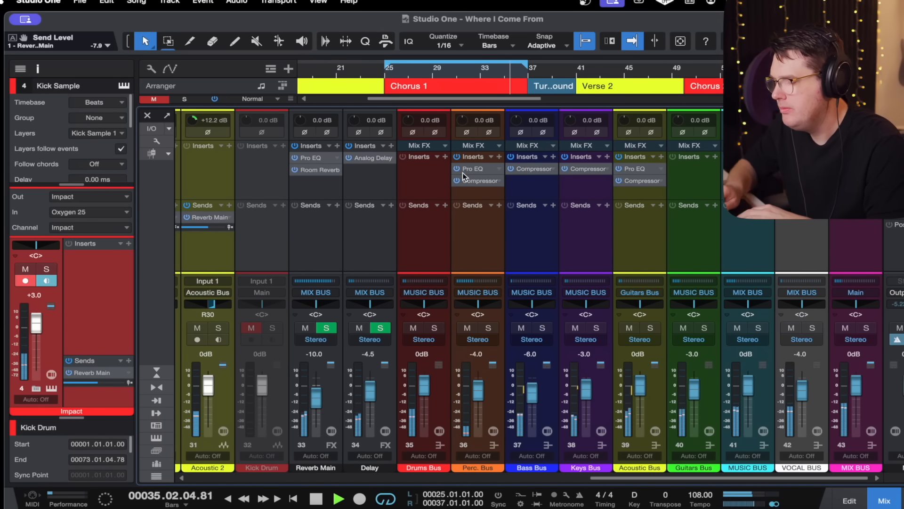
{"action": "left_click", "coordinate": [801, 355]}
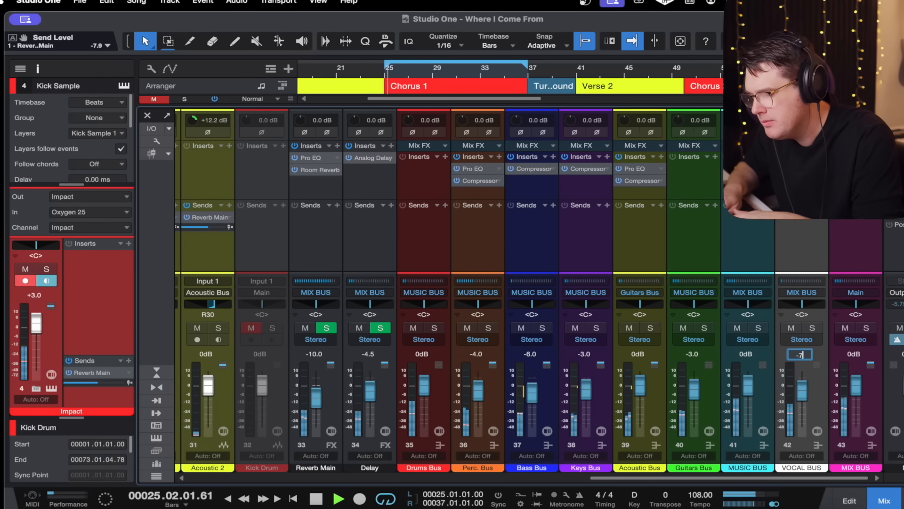
{"action": "type", "text": "-6"}
{"action": "key", "text": "Return"}
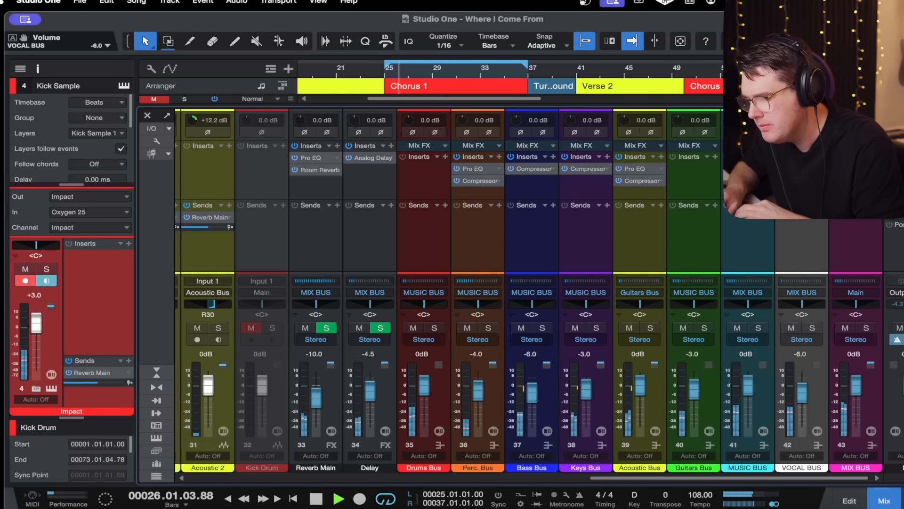
{"action": "left_click", "coordinate": [802, 355]}
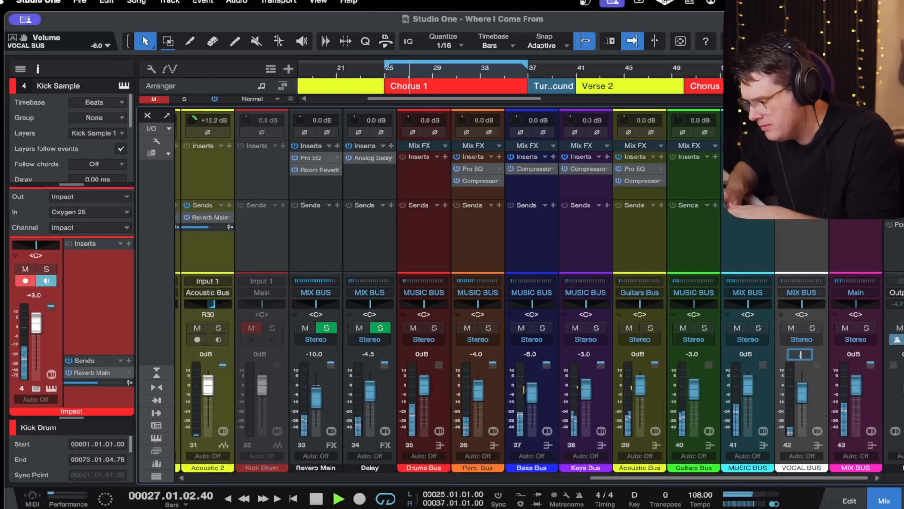
{"action": "type", "text": "-7"}
{"action": "key", "text": "Return"}
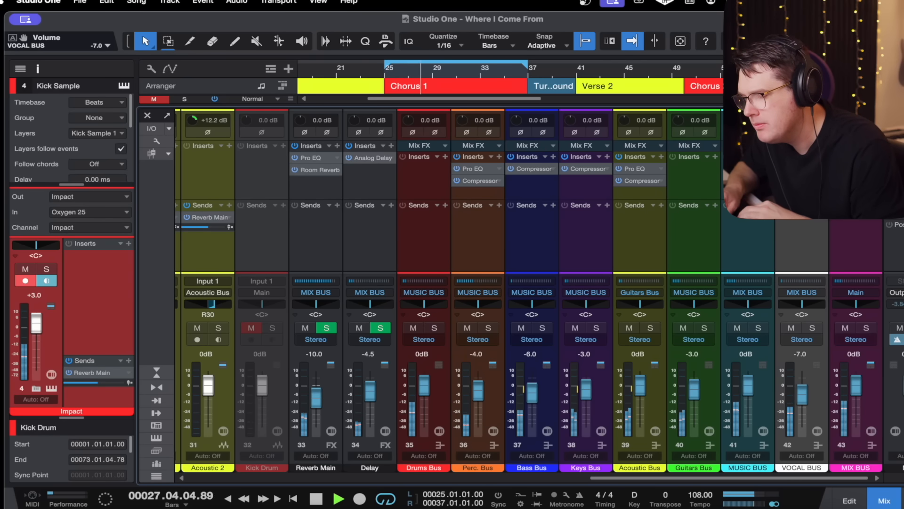
Lower the threshold of the MIX BUS Compressor to -19.60 dB.
{"action": "double_click", "coordinate": [858, 168]}
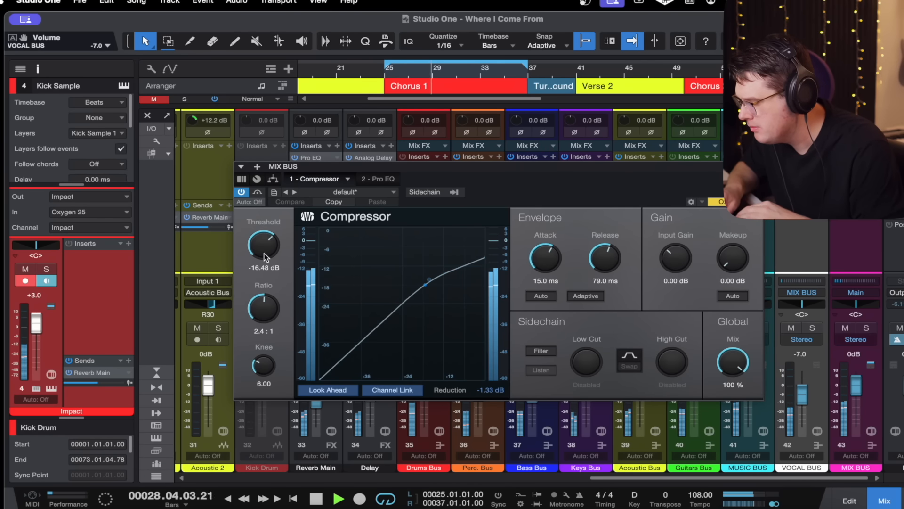
{"action": "left_click_drag", "start_coordinate": [263, 250], "coordinate": [263, 258]}
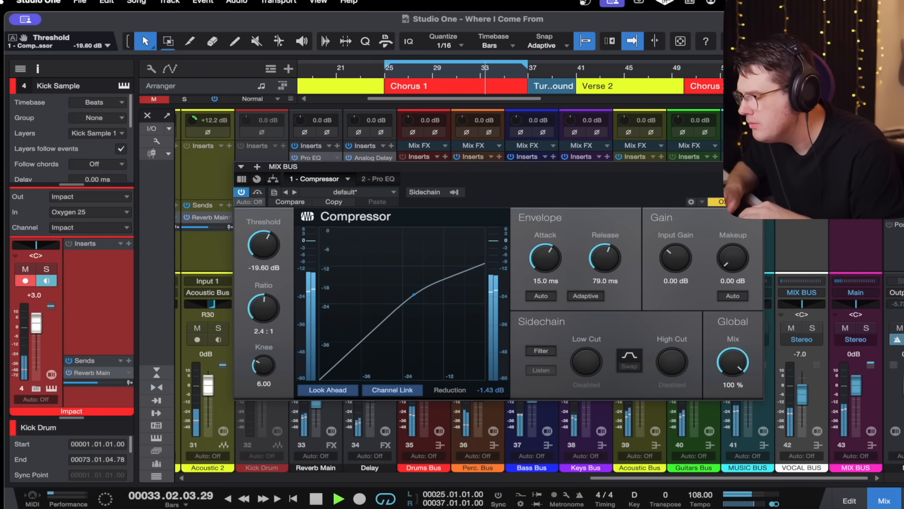
{"action": "left_click", "coordinate": [756, 166]}
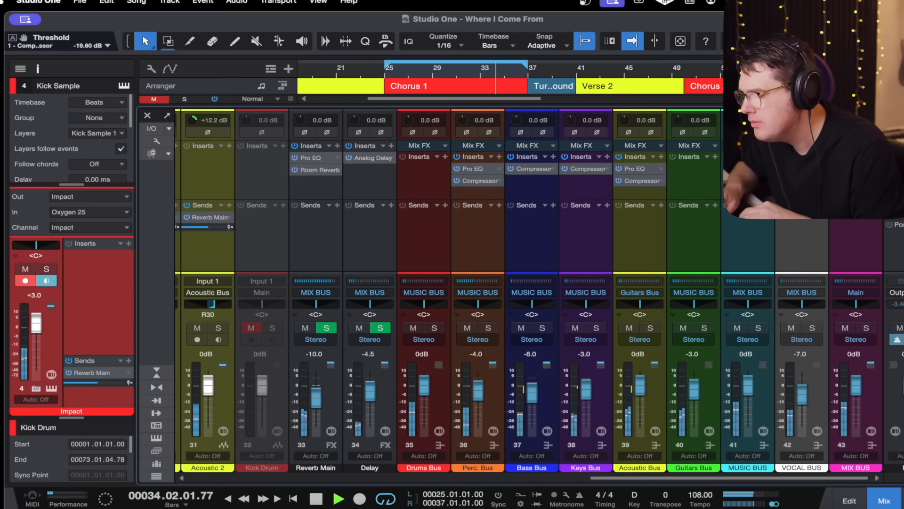
Enable the MF band in the MIX BUS Pro EQ and cut 2.38 dB at 279 Hz with Q 3.07.
{"action": "double_click", "coordinate": [850, 181]}
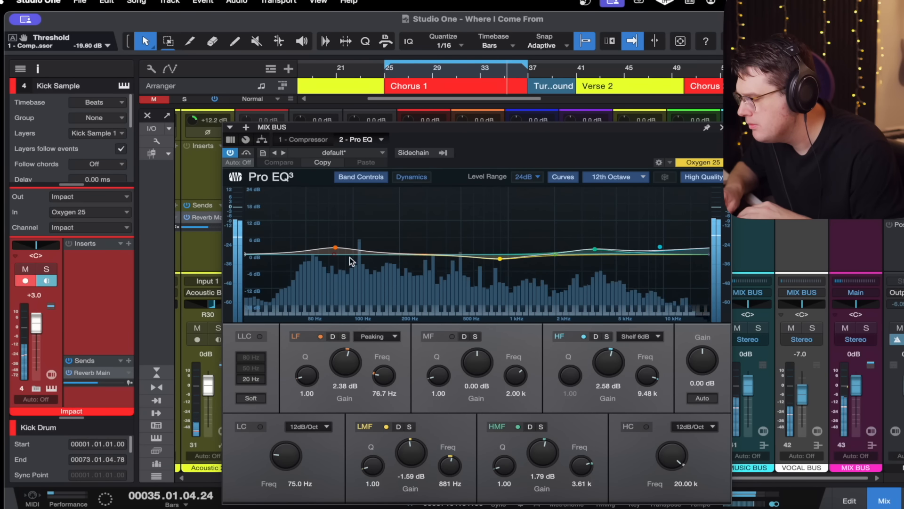
{"action": "left_click_drag", "start_coordinate": [423, 258], "coordinate": [424, 255]}
{"action": "double_click", "coordinate": [423, 252]}
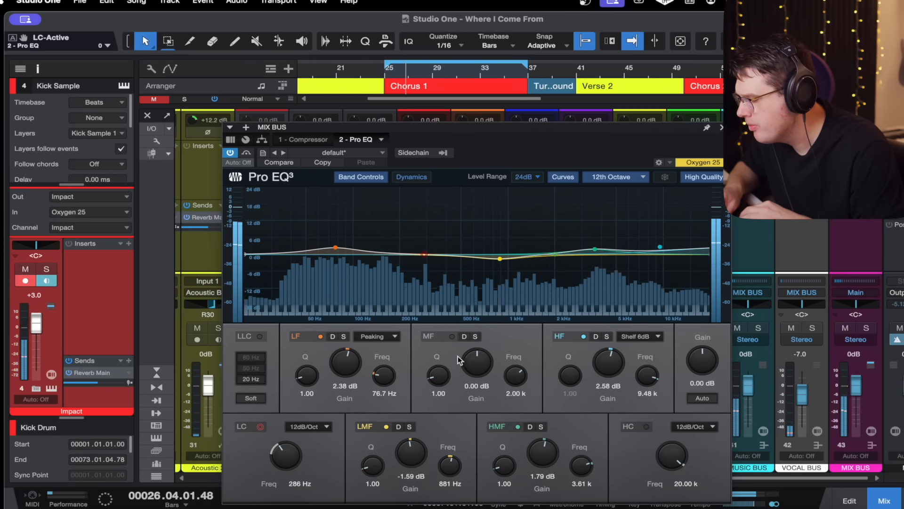
{"action": "left_click", "coordinate": [453, 336]}
{"action": "left_click_drag", "start_coordinate": [557, 256], "coordinate": [414, 214]}
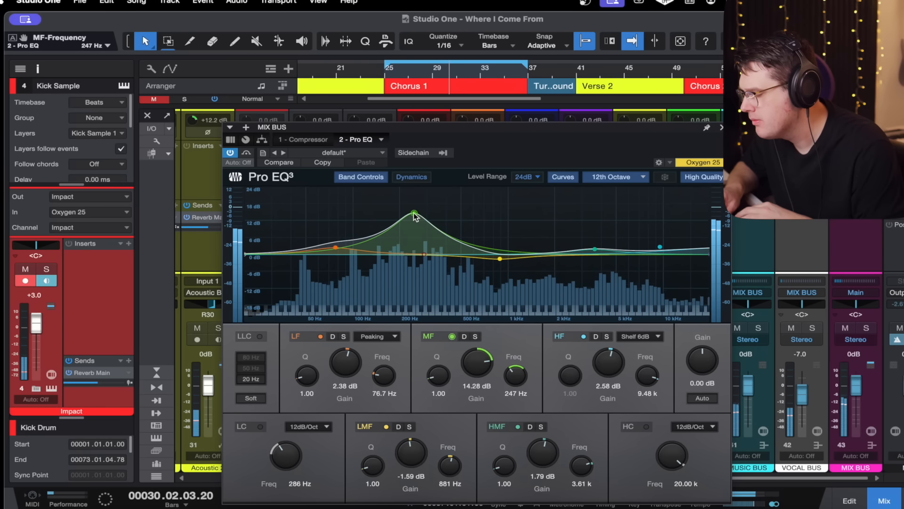
{"action": "left_click_drag", "start_coordinate": [440, 374], "coordinate": [440, 360]}
{"action": "left_click_drag", "start_coordinate": [415, 213], "coordinate": [422, 262]}
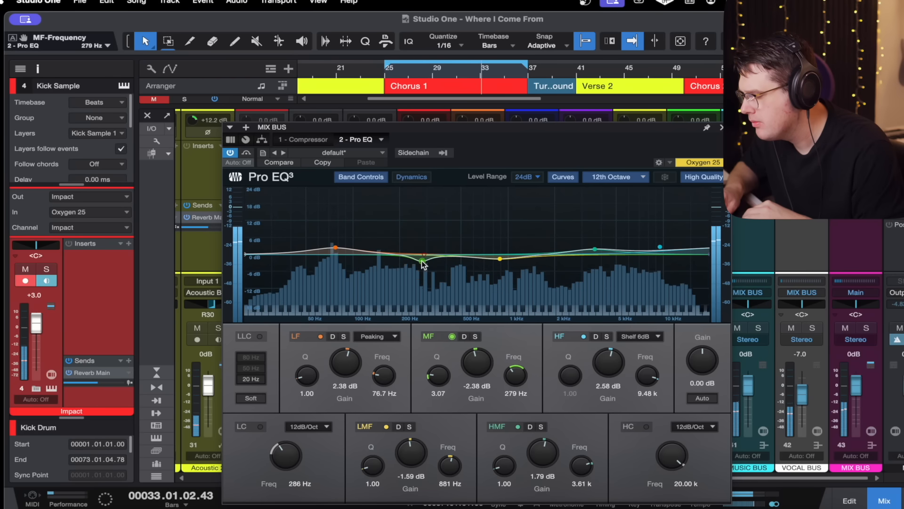
Move the MIX BUS Pro EQ's HF shelf to 10.21 kHz, close the EQ and select the Perc. Bus channel.
{"action": "left_click_drag", "start_coordinate": [660, 247], "coordinate": [664, 247]}
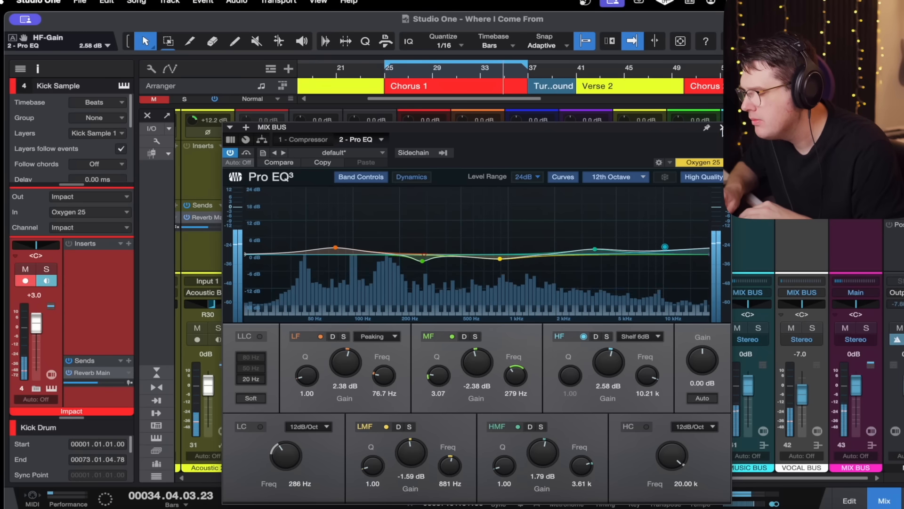
{"action": "left_click", "coordinate": [721, 128]}
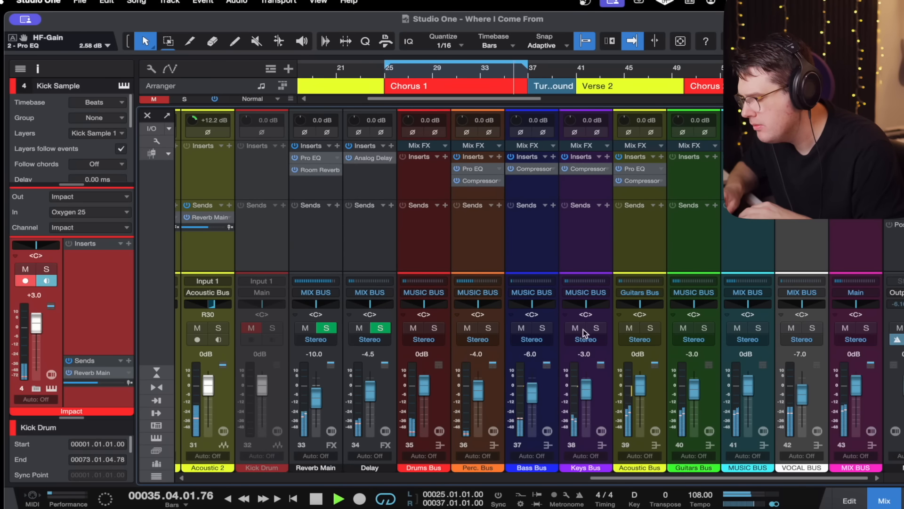
{"action": "left_click", "coordinate": [491, 236]}
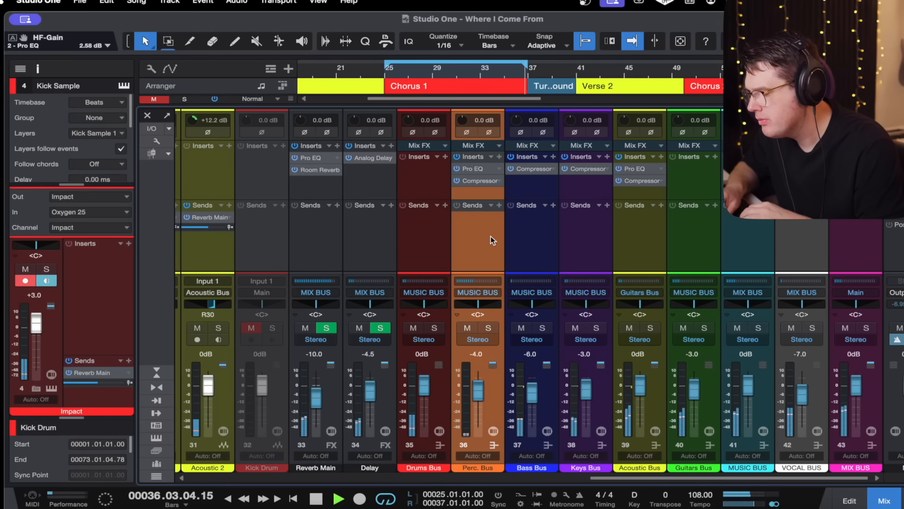
Set the Strings channel's volume to -16 dB in the mixer.
{"action": "scroll", "coordinate": [491, 236], "scroll_direction": "left", "scroll_amount": 5}
{"action": "left_click", "coordinate": [481, 353]}
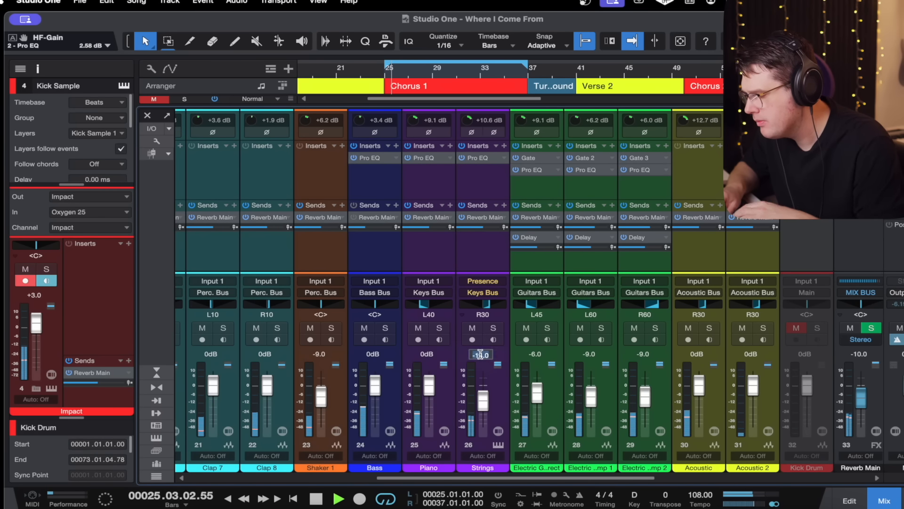
{"action": "type", "text": "-6"}
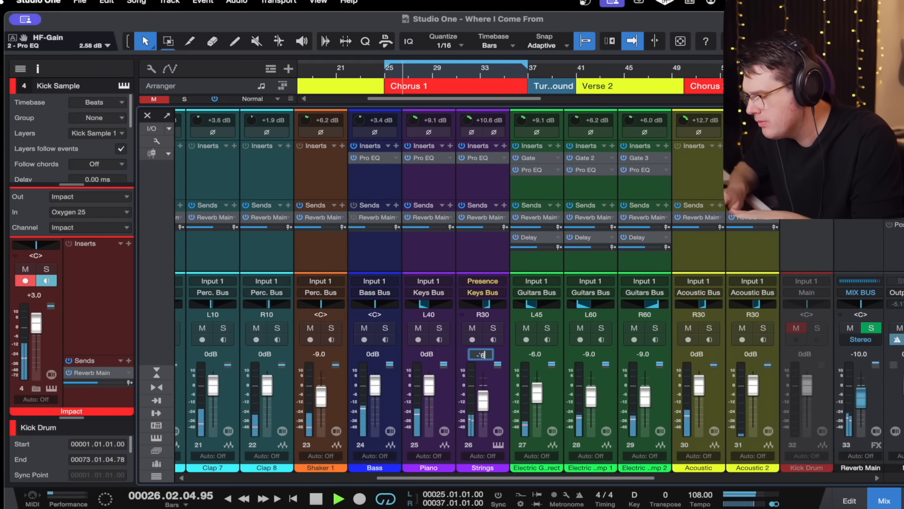
{"action": "key", "text": "Return"}
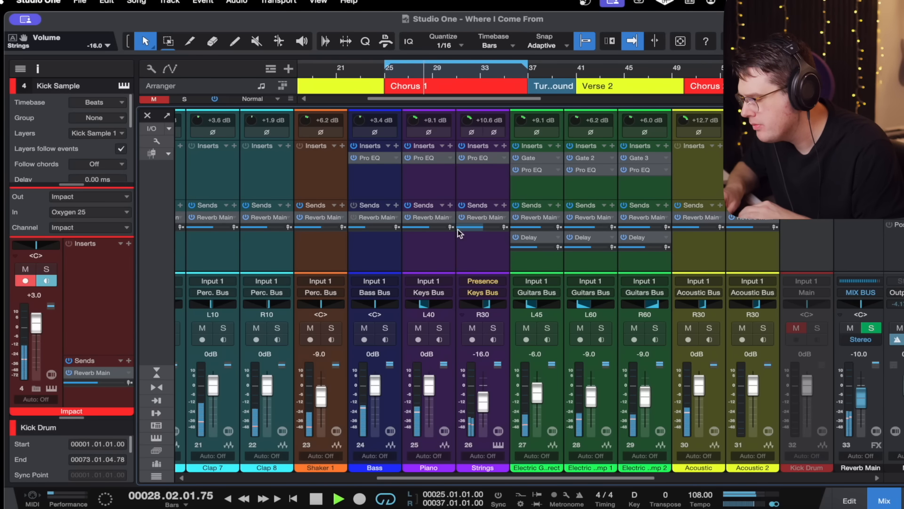
{"action": "scroll", "coordinate": [458, 233], "scroll_direction": "right", "scroll_amount": 10}
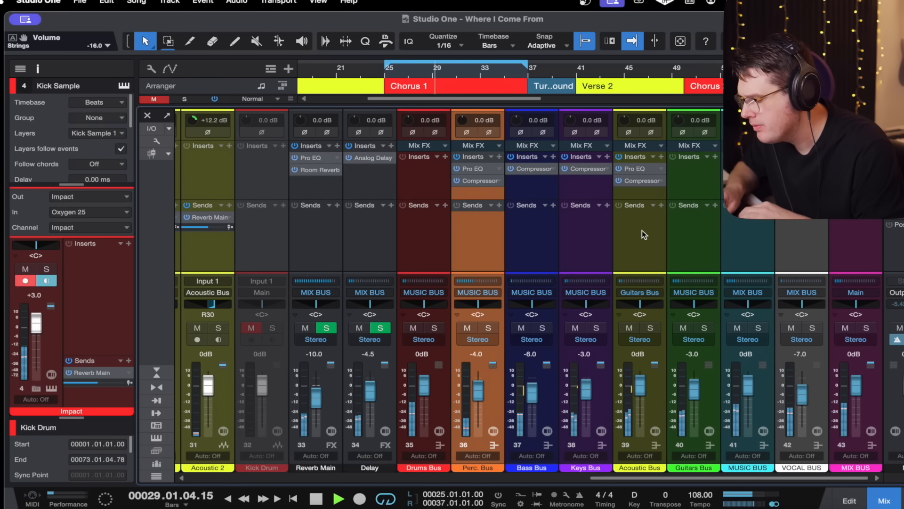
{"action": "left_click", "coordinate": [642, 231]}
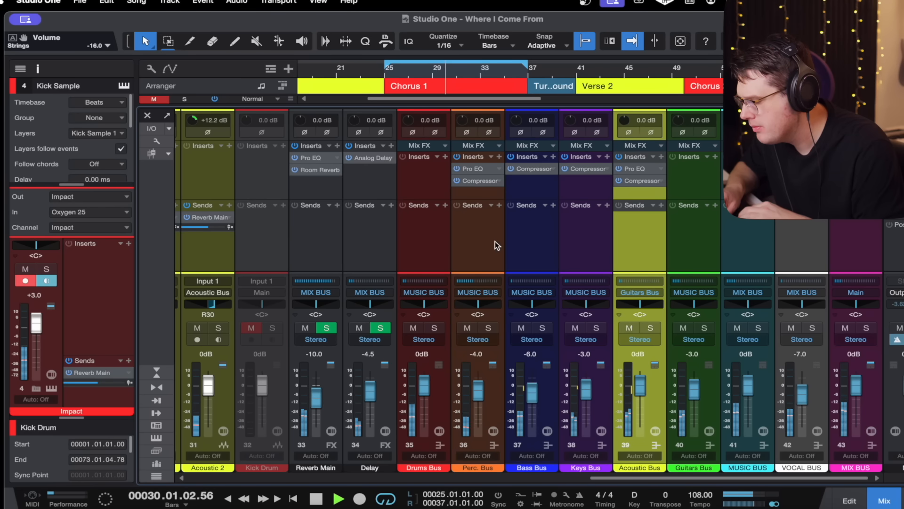
{"action": "left_click", "coordinate": [442, 227]}
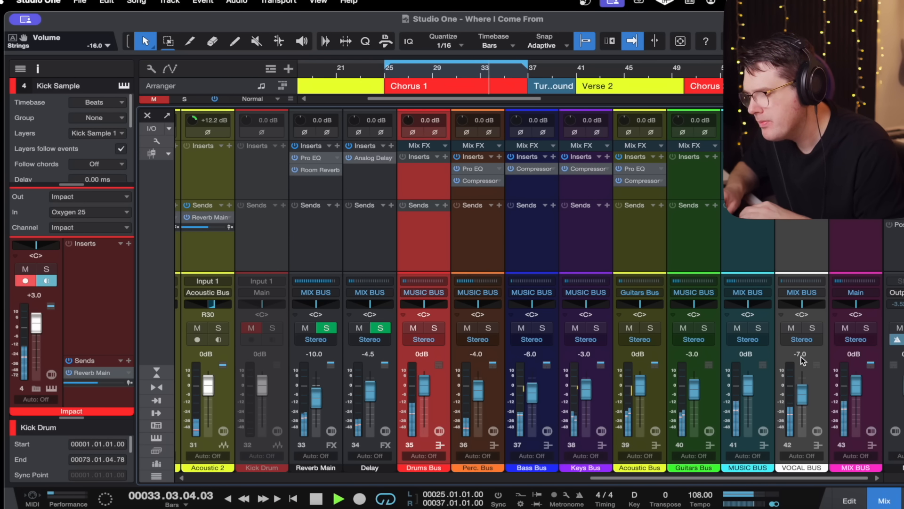
{"action": "left_click", "coordinate": [800, 239]}
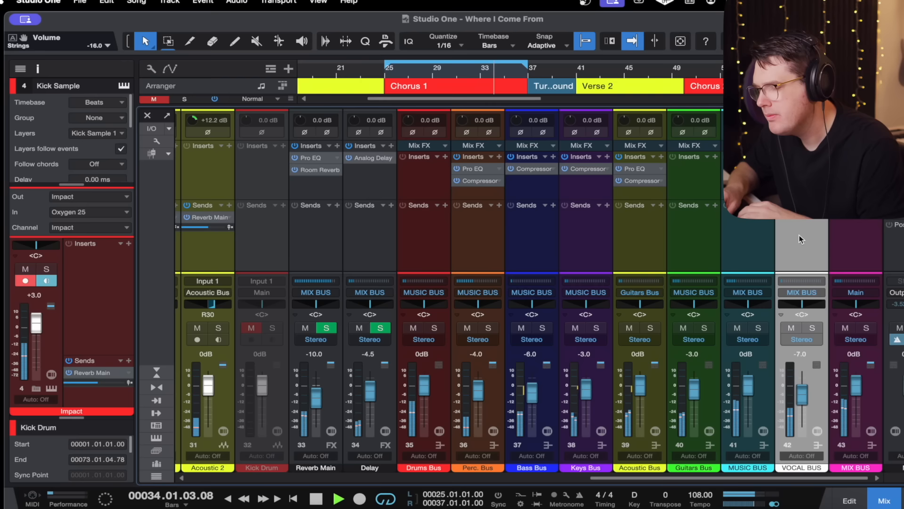
{"action": "left_click", "coordinate": [848, 242]}
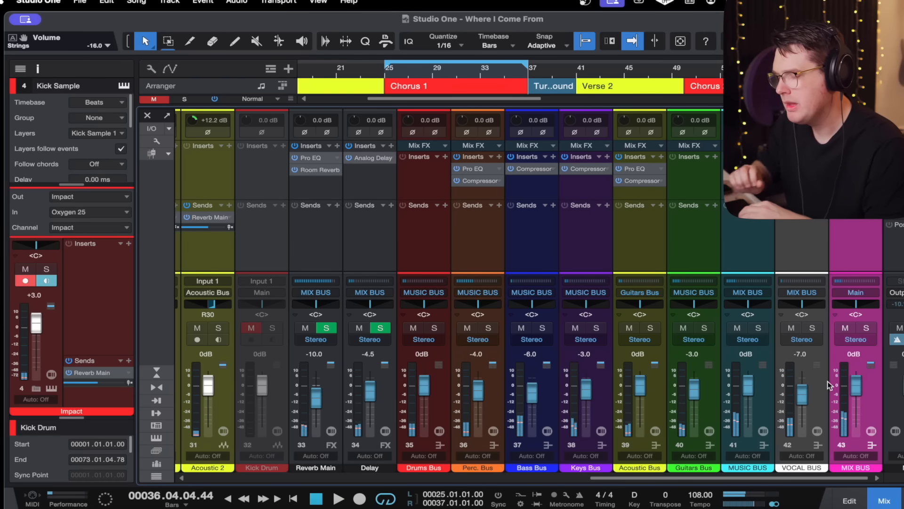
Select the OVH track in the arrangement, inspect its RedlightDist saturation settings, close the plug-in and return to the mixer.
{"action": "key", "text": "F3"}
{"action": "scroll", "coordinate": [515, 244], "scroll_direction": "left", "scroll_amount": 10}
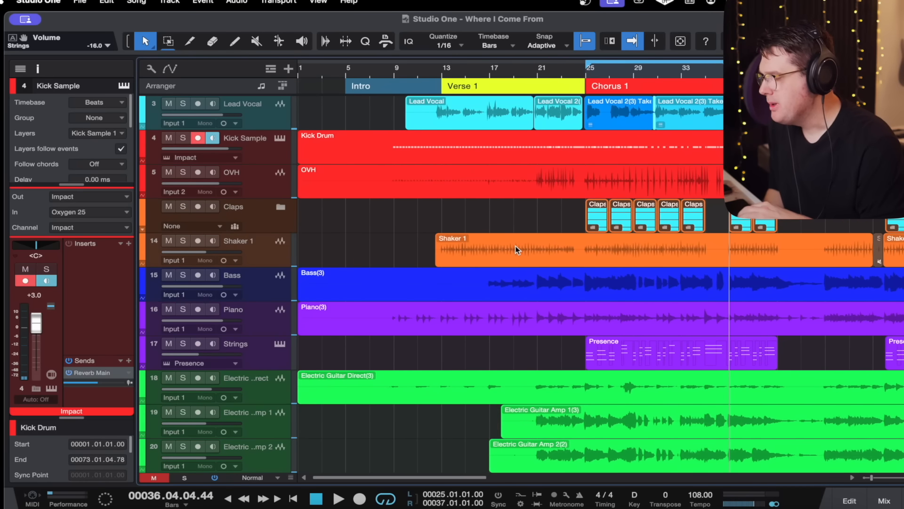
{"action": "left_click", "coordinate": [279, 185]}
{"action": "left_click", "coordinate": [264, 157]}
{"action": "left_click", "coordinate": [248, 182]}
{"action": "left_click", "coordinate": [99, 251]}
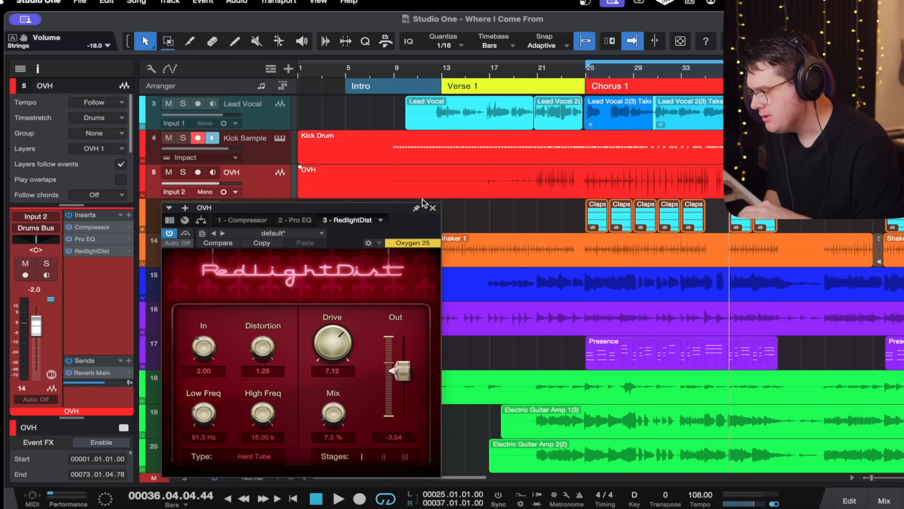
{"action": "left_click", "coordinate": [433, 208]}
{"action": "left_click", "coordinate": [884, 500]}
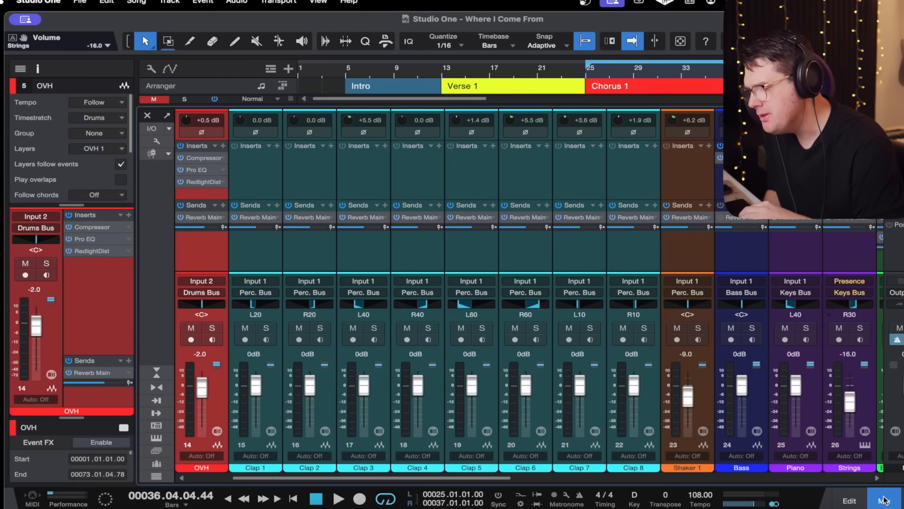
Review the MIX BUS Compressor and Pro EQ settings, and close the plug-in window.
{"action": "scroll", "coordinate": [522, 185], "scroll_direction": "left", "scroll_amount": 2}
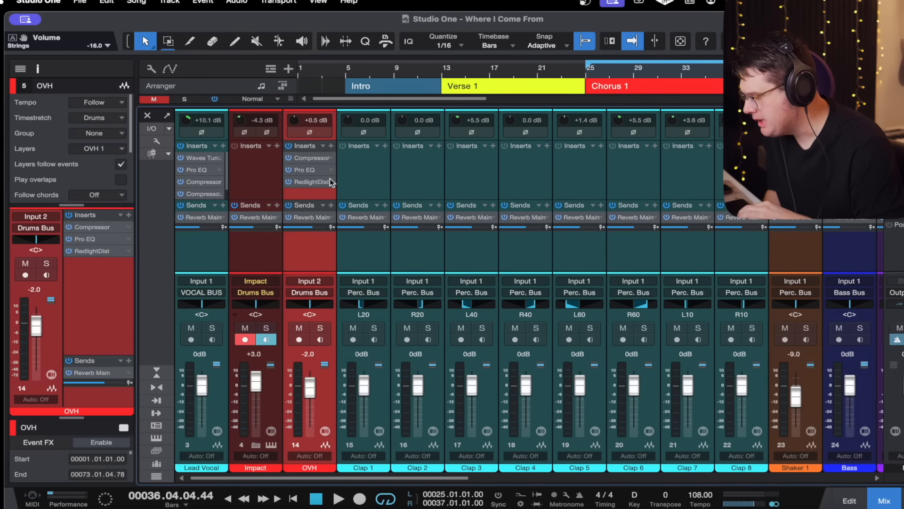
{"action": "scroll", "coordinate": [392, 180], "scroll_direction": "right", "scroll_amount": 6}
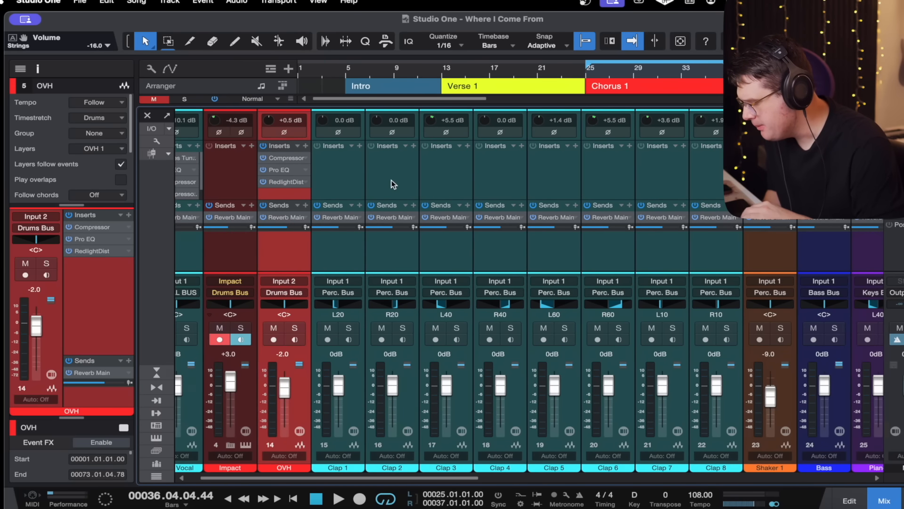
{"action": "scroll", "coordinate": [392, 180], "scroll_direction": "right", "scroll_amount": 10}
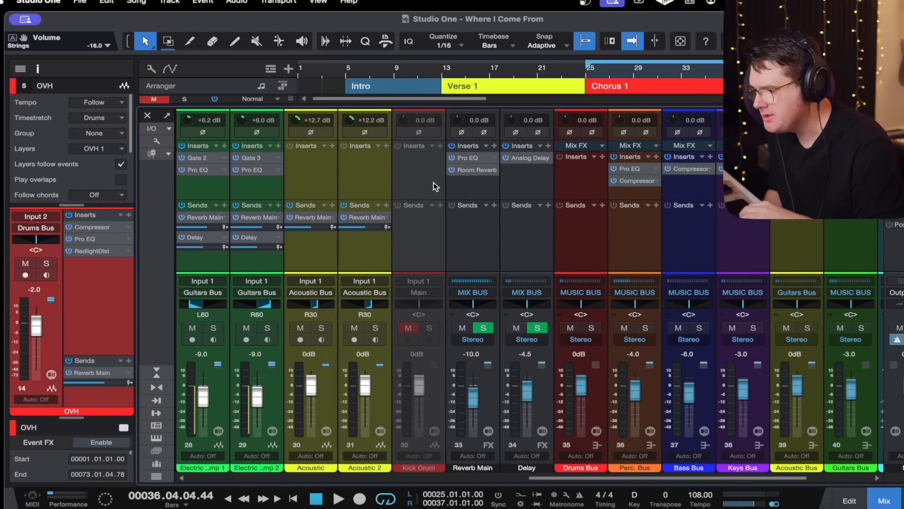
{"action": "scroll", "coordinate": [586, 198], "scroll_direction": "right", "scroll_amount": 1}
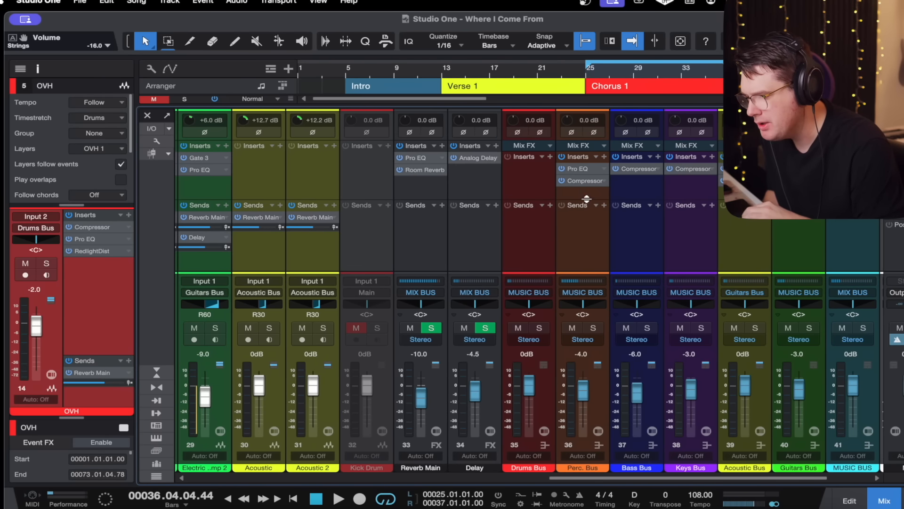
{"action": "scroll", "coordinate": [529, 283], "scroll_direction": "right", "scroll_amount": 2}
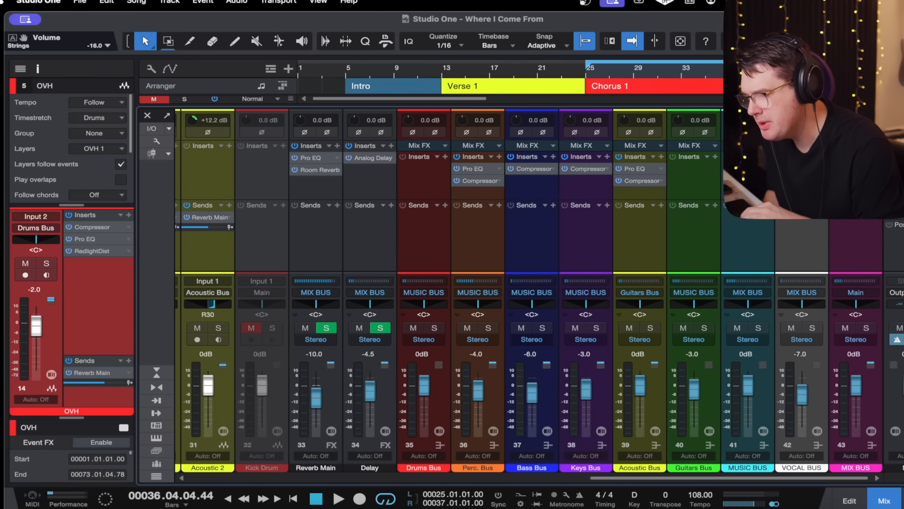
{"action": "double_click", "coordinate": [854, 168]}
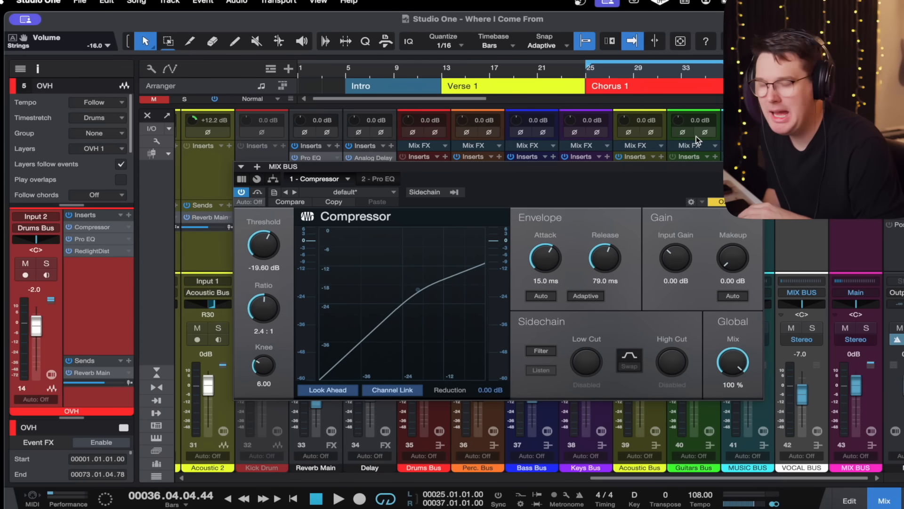
{"action": "left_click", "coordinate": [377, 178]}
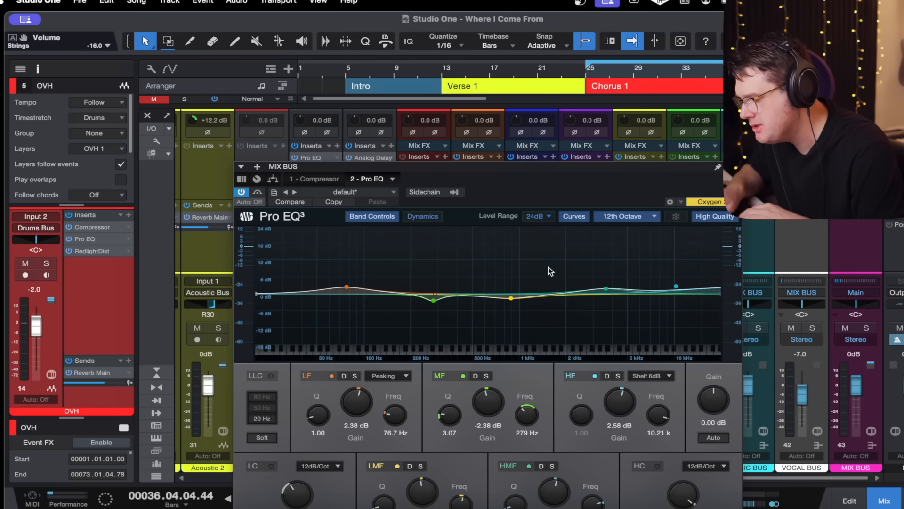
{"action": "left_click", "coordinate": [732, 167]}
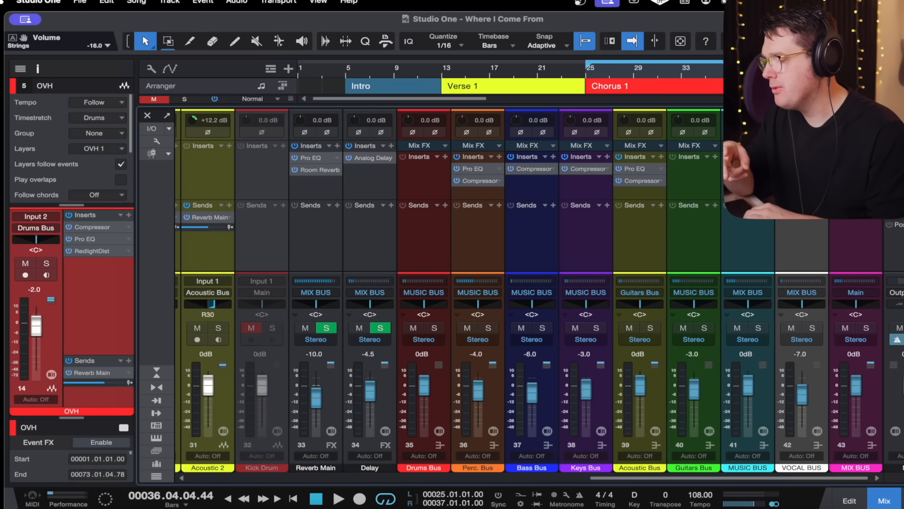
Review the individual track channels in the mixer and check the RedlightDist insert on the OVH channel again, closing it when finished.
{"action": "scroll", "coordinate": [702, 188], "scroll_direction": "left", "scroll_amount": 3}
{"action": "scroll", "coordinate": [514, 193], "scroll_direction": "left", "scroll_amount": 1}
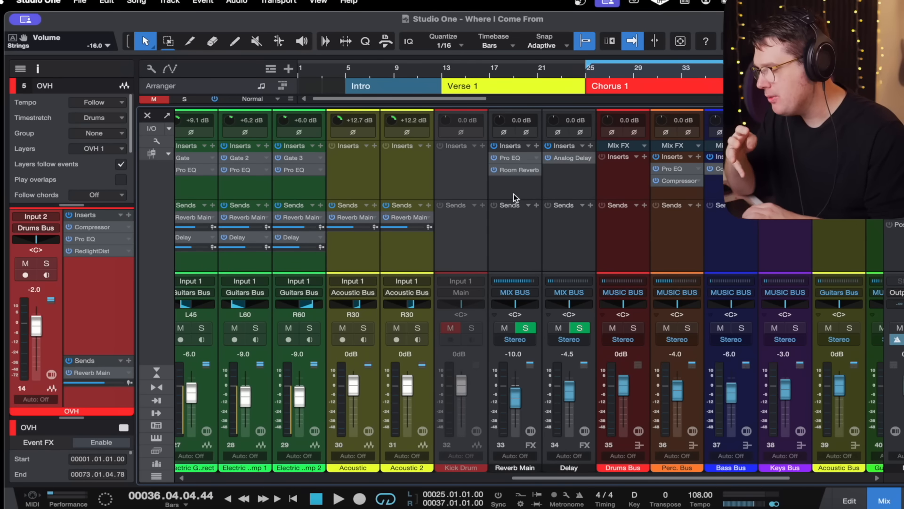
{"action": "scroll", "coordinate": [513, 194], "scroll_direction": "left", "scroll_amount": 5}
{"action": "scroll", "coordinate": [514, 193], "scroll_direction": "left", "scroll_amount": 18}
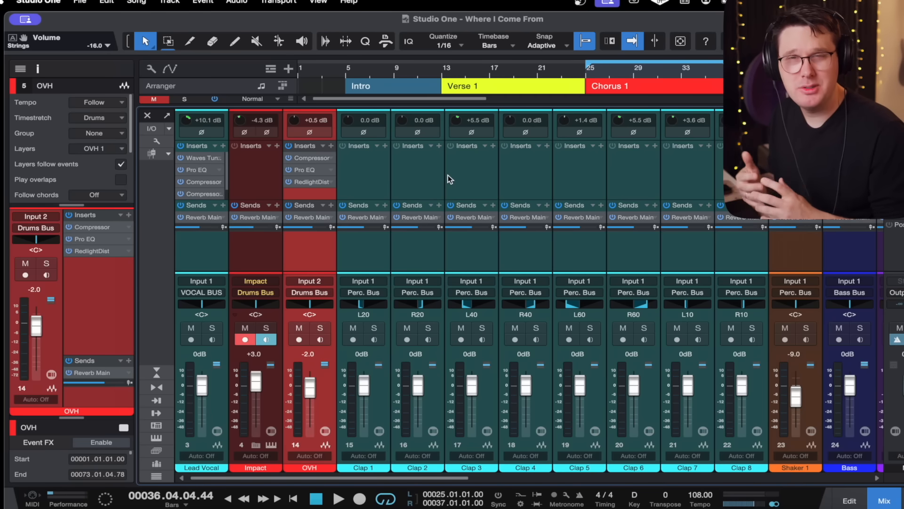
{"action": "left_click", "coordinate": [448, 174]}
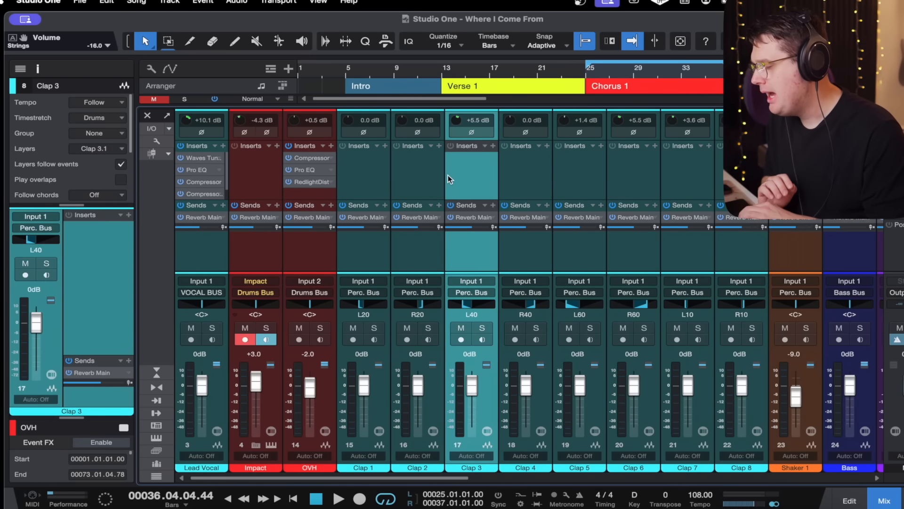
{"action": "left_click", "coordinate": [411, 172]}
{"action": "left_click", "coordinate": [313, 182]}
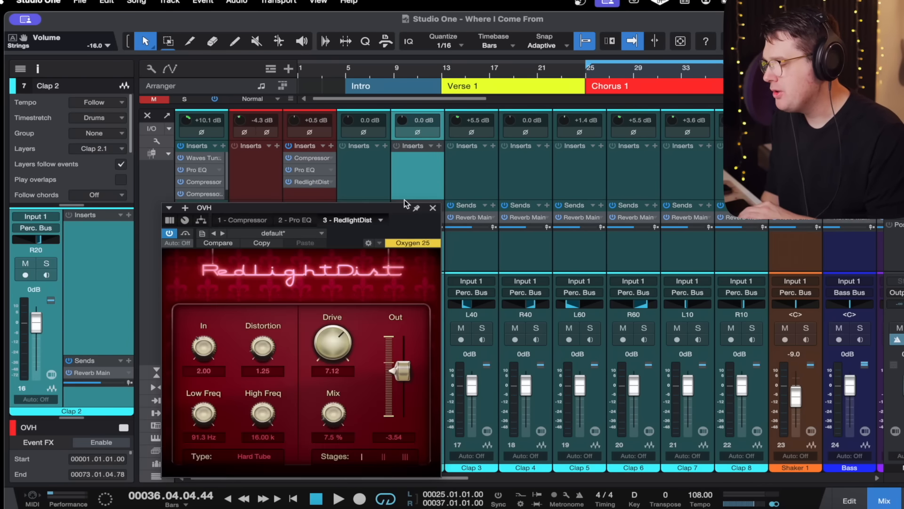
{"action": "left_click", "coordinate": [432, 210]}
{"action": "scroll", "coordinate": [400, 173], "scroll_direction": "right", "scroll_amount": 10}
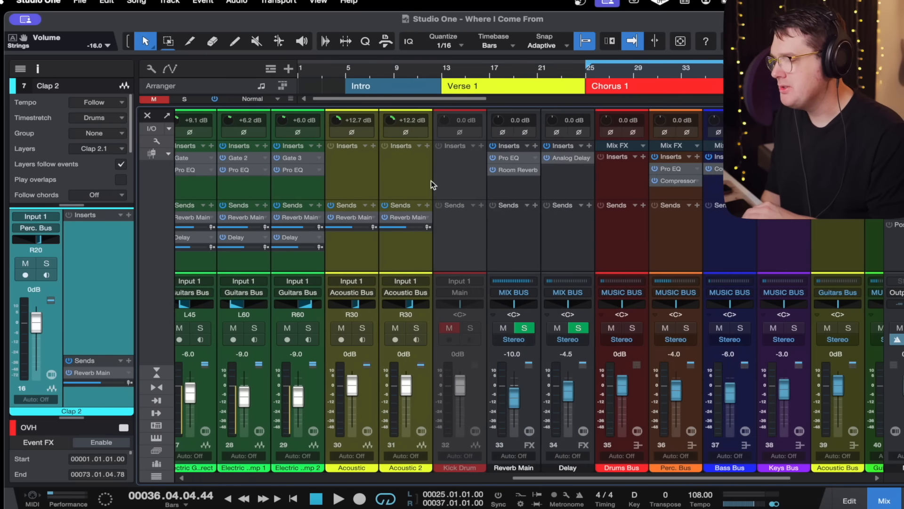
{"action": "scroll", "coordinate": [431, 181], "scroll_direction": "right", "scroll_amount": 4}
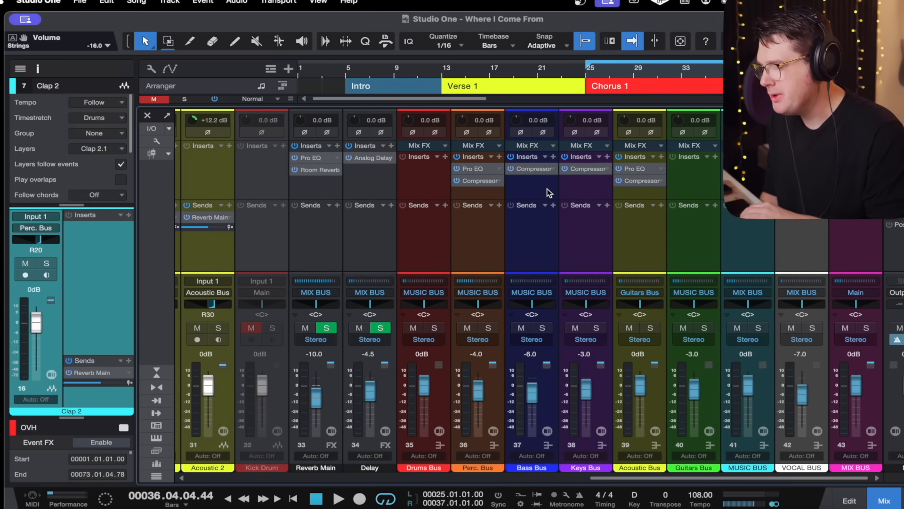
{"action": "left_click", "coordinate": [578, 187]}
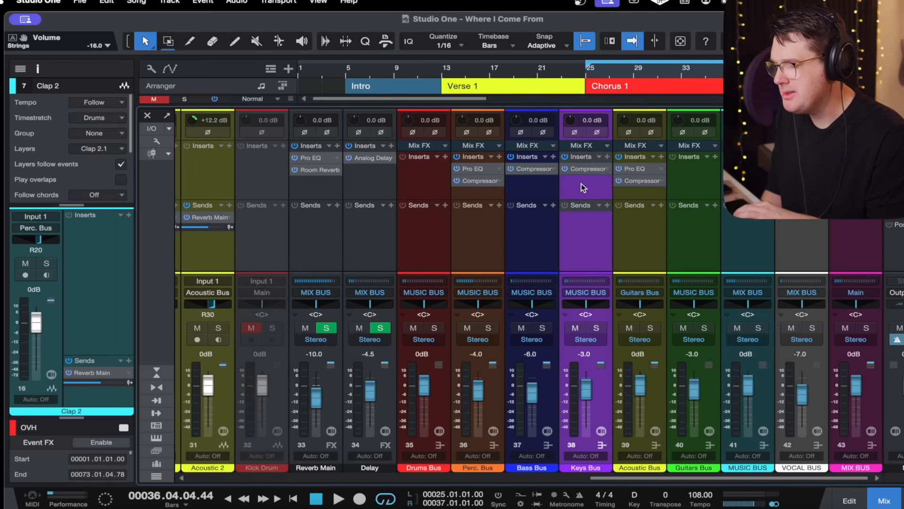
{"action": "left_click", "coordinate": [729, 230]}
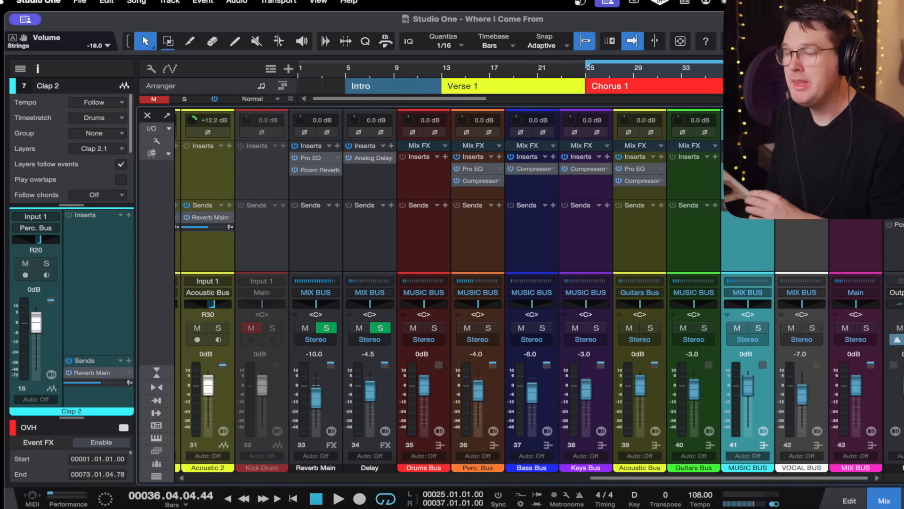